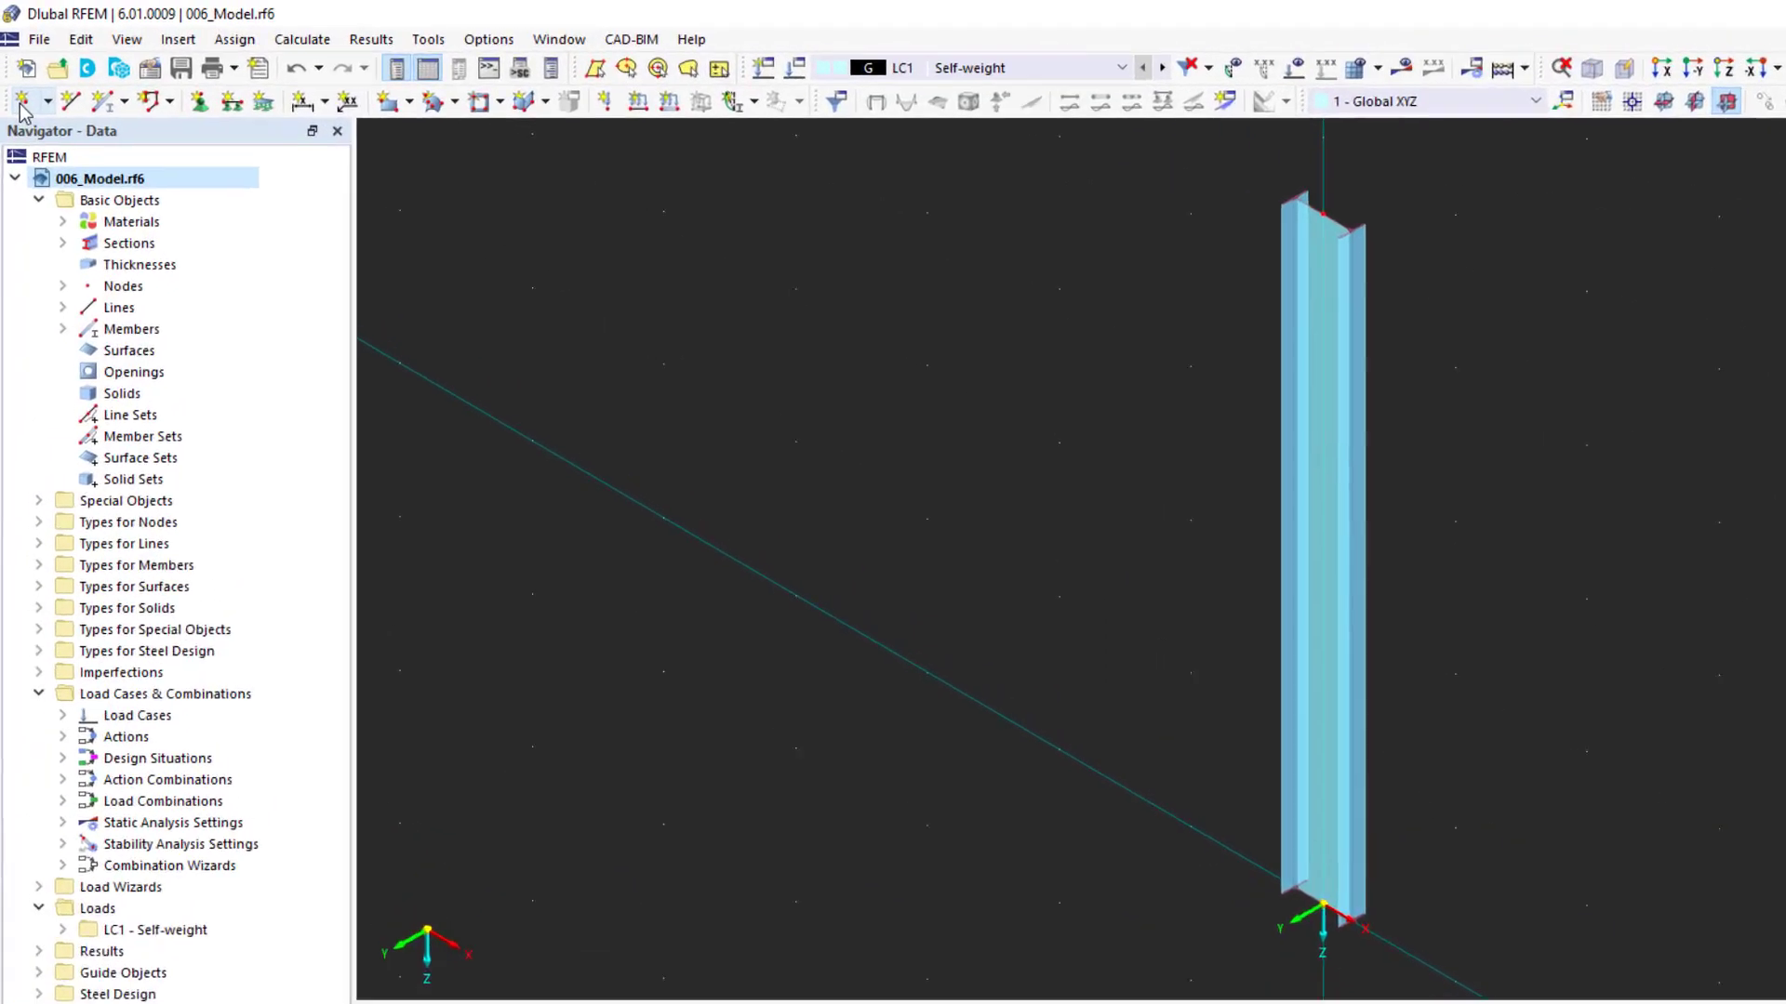
Create node 3 at X 7.5 m, Z -6.5 m and close the New Node dialog
{"action": "left_click", "coordinate": [23, 109]}
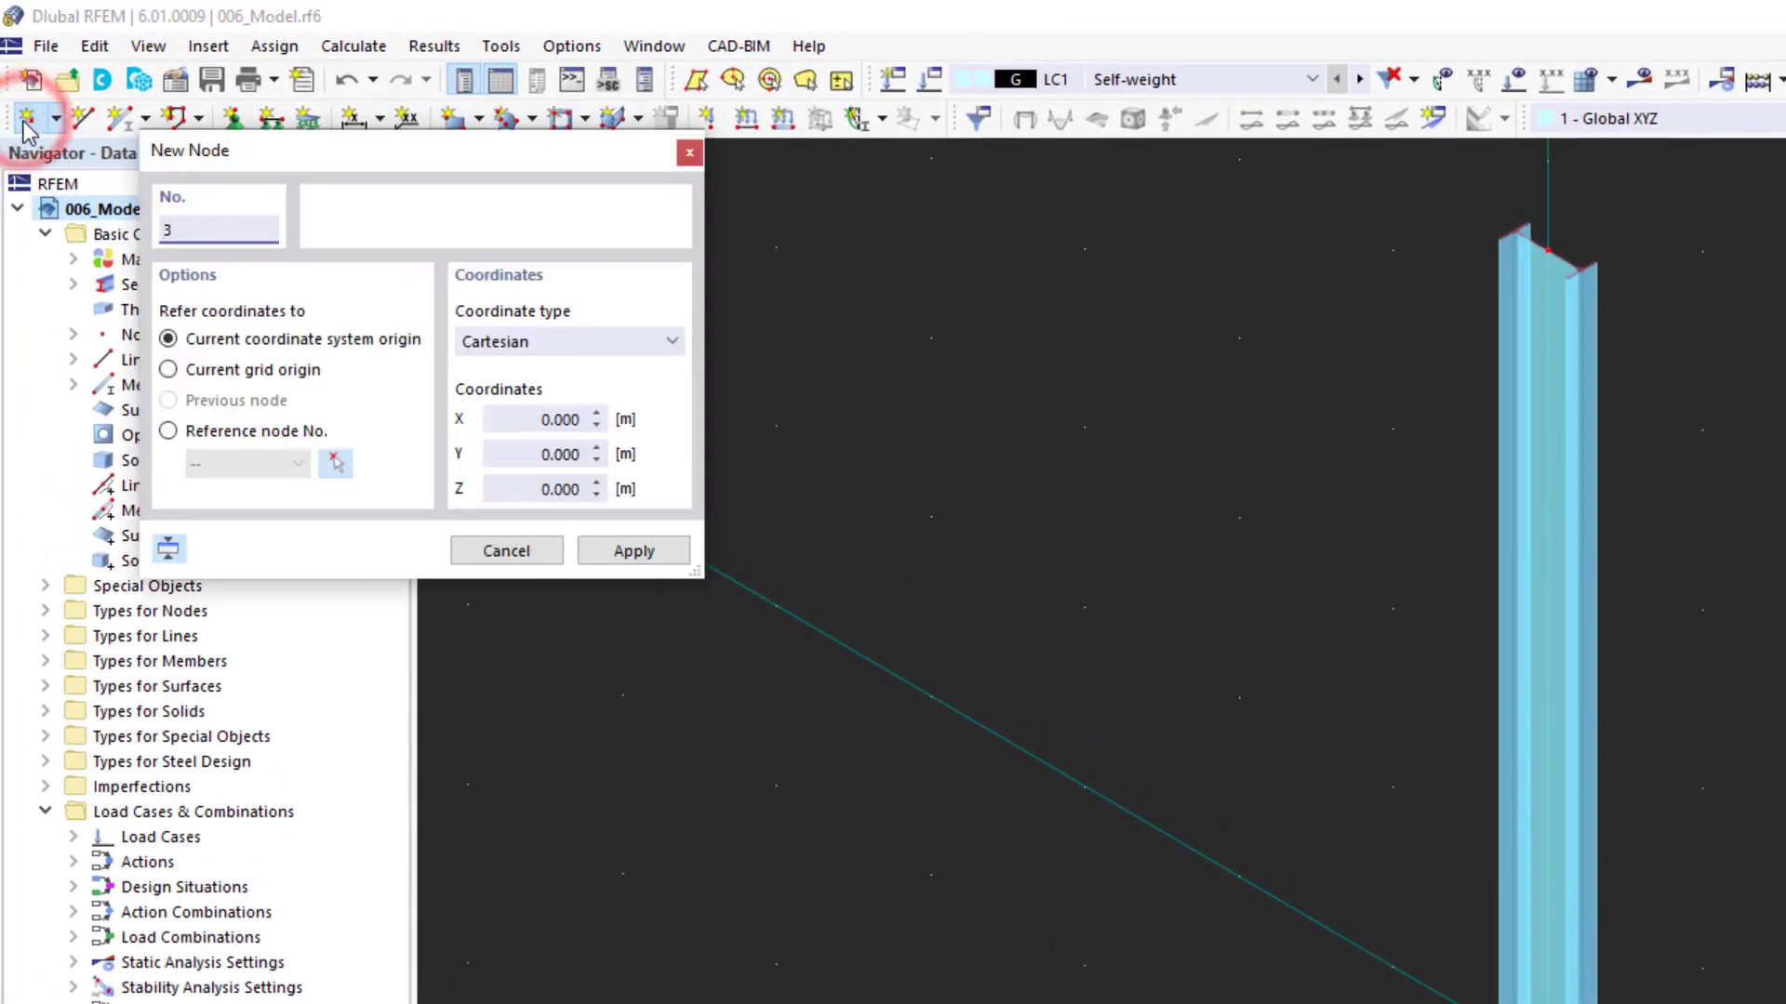
{"action": "left_click", "coordinate": [519, 419]}
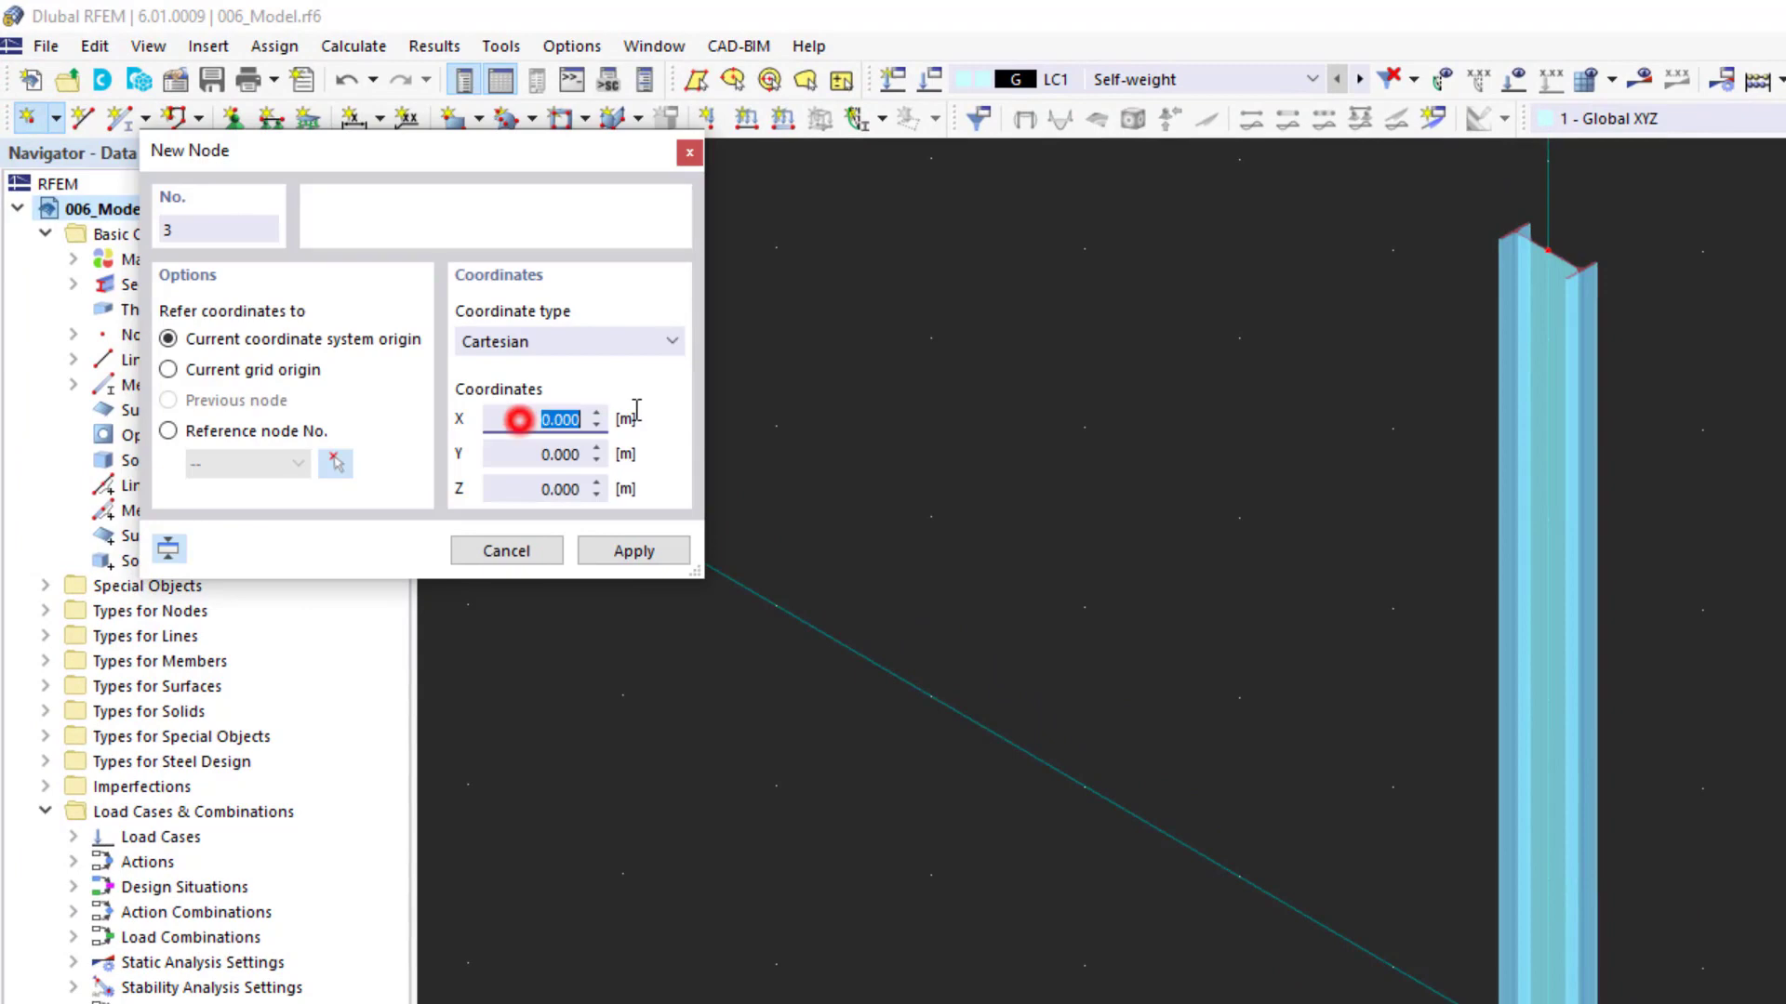
{"action": "type", "text": "7,5"}
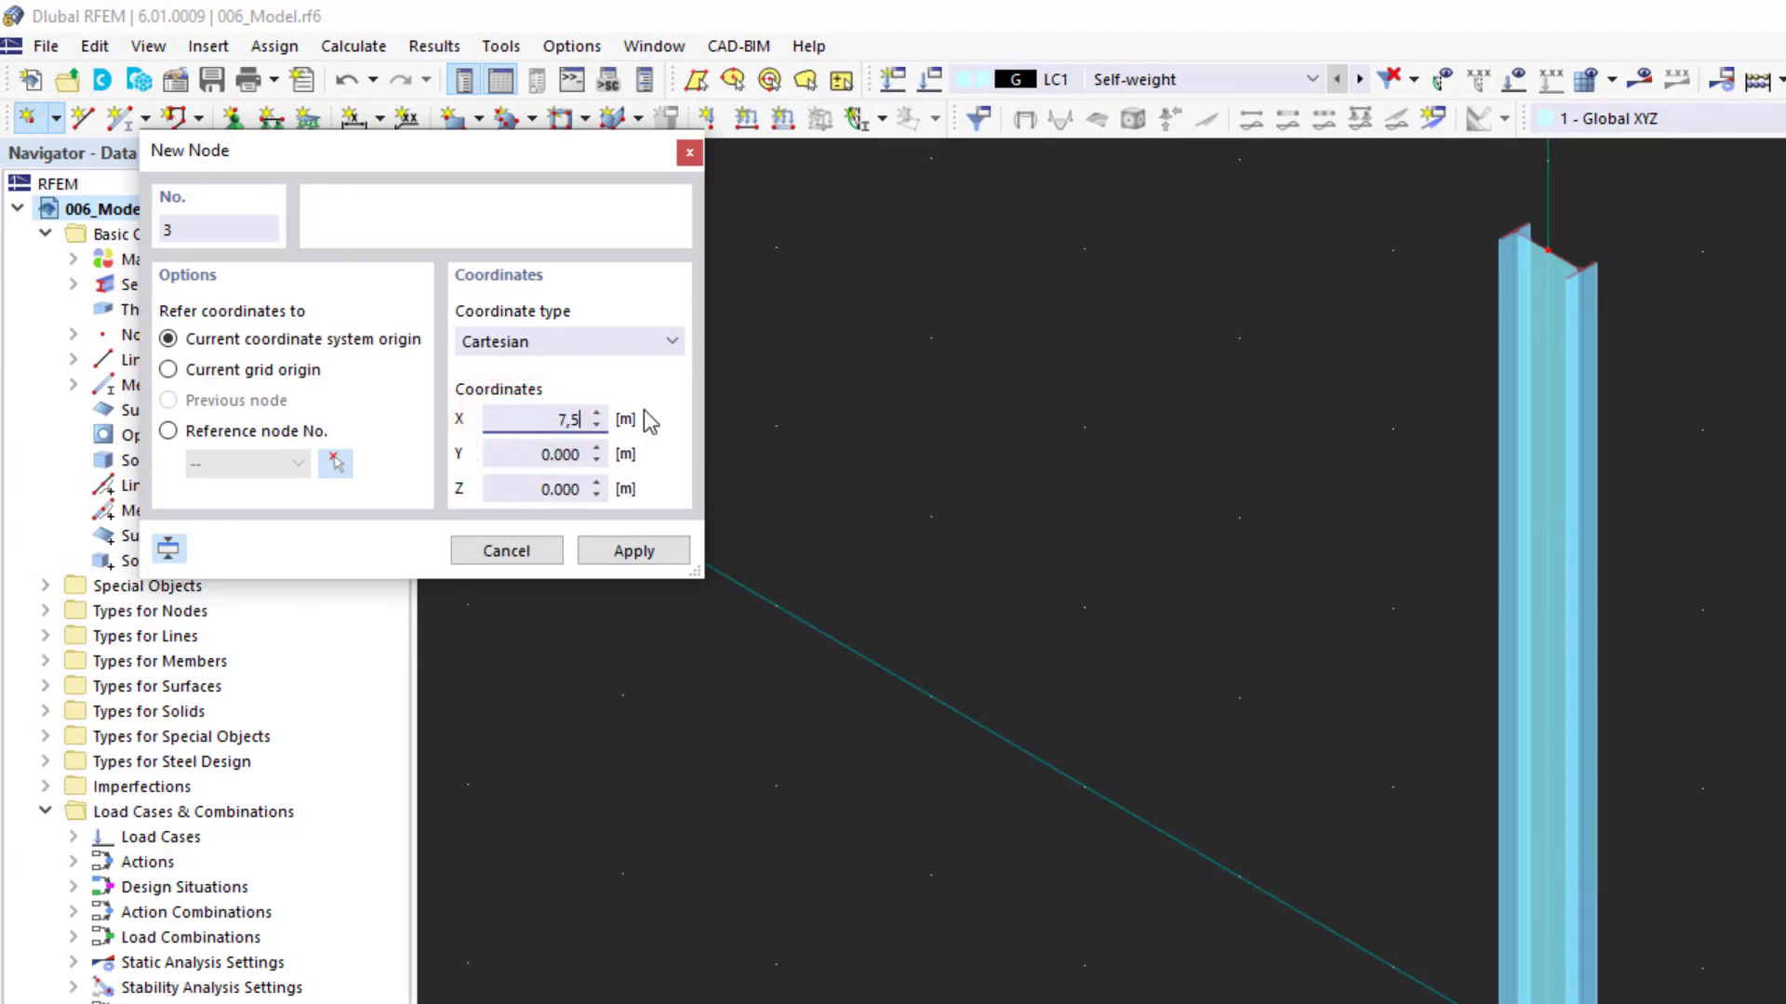
{"action": "left_click", "coordinate": [516, 489]}
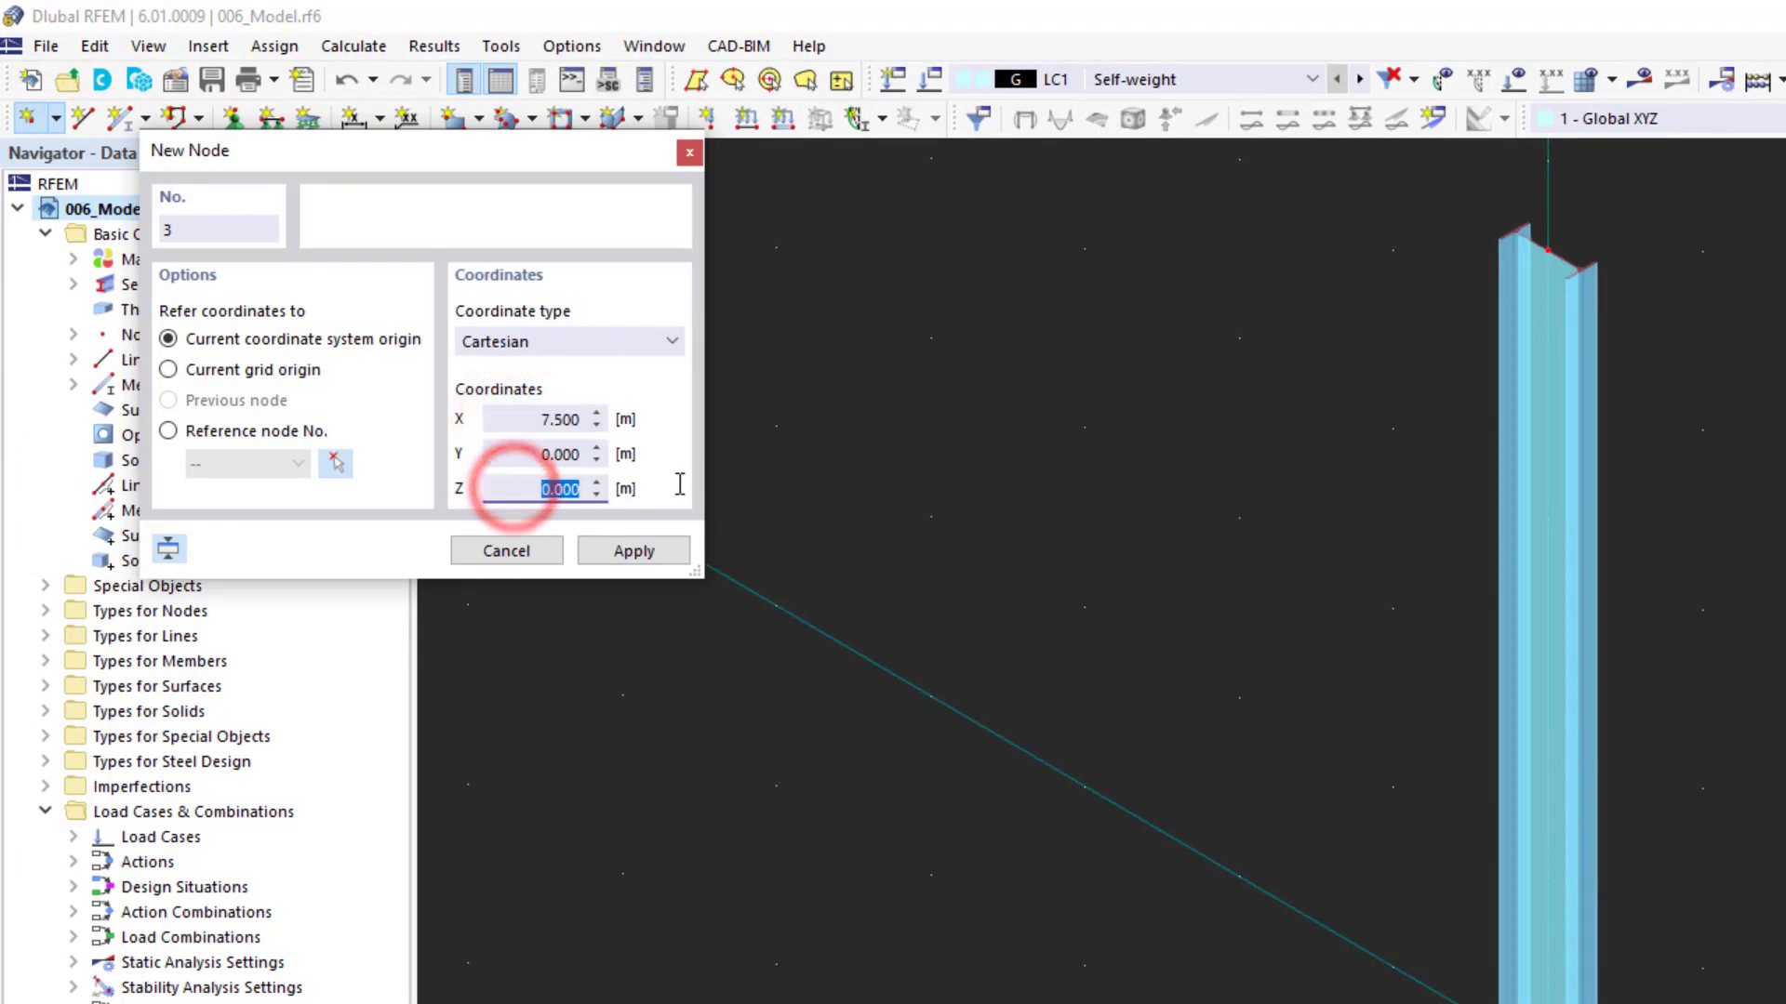
{"action": "type", "text": "-6,5"}
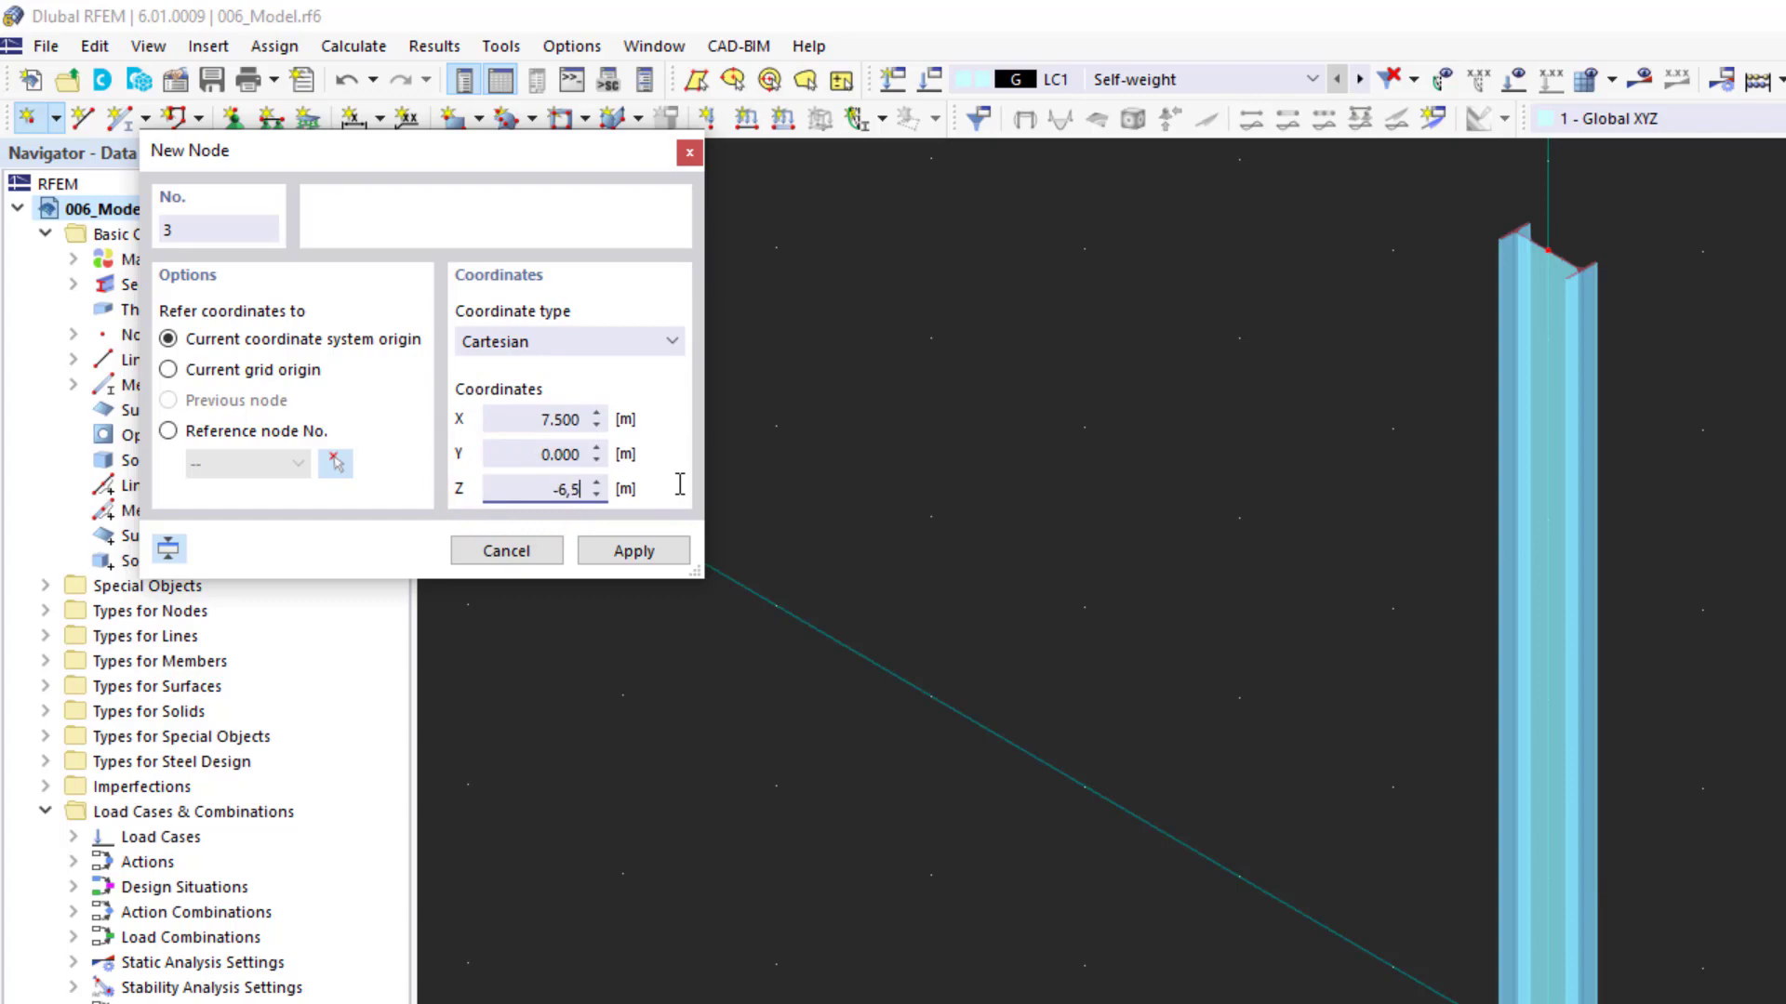
{"action": "left_click", "coordinate": [640, 551]}
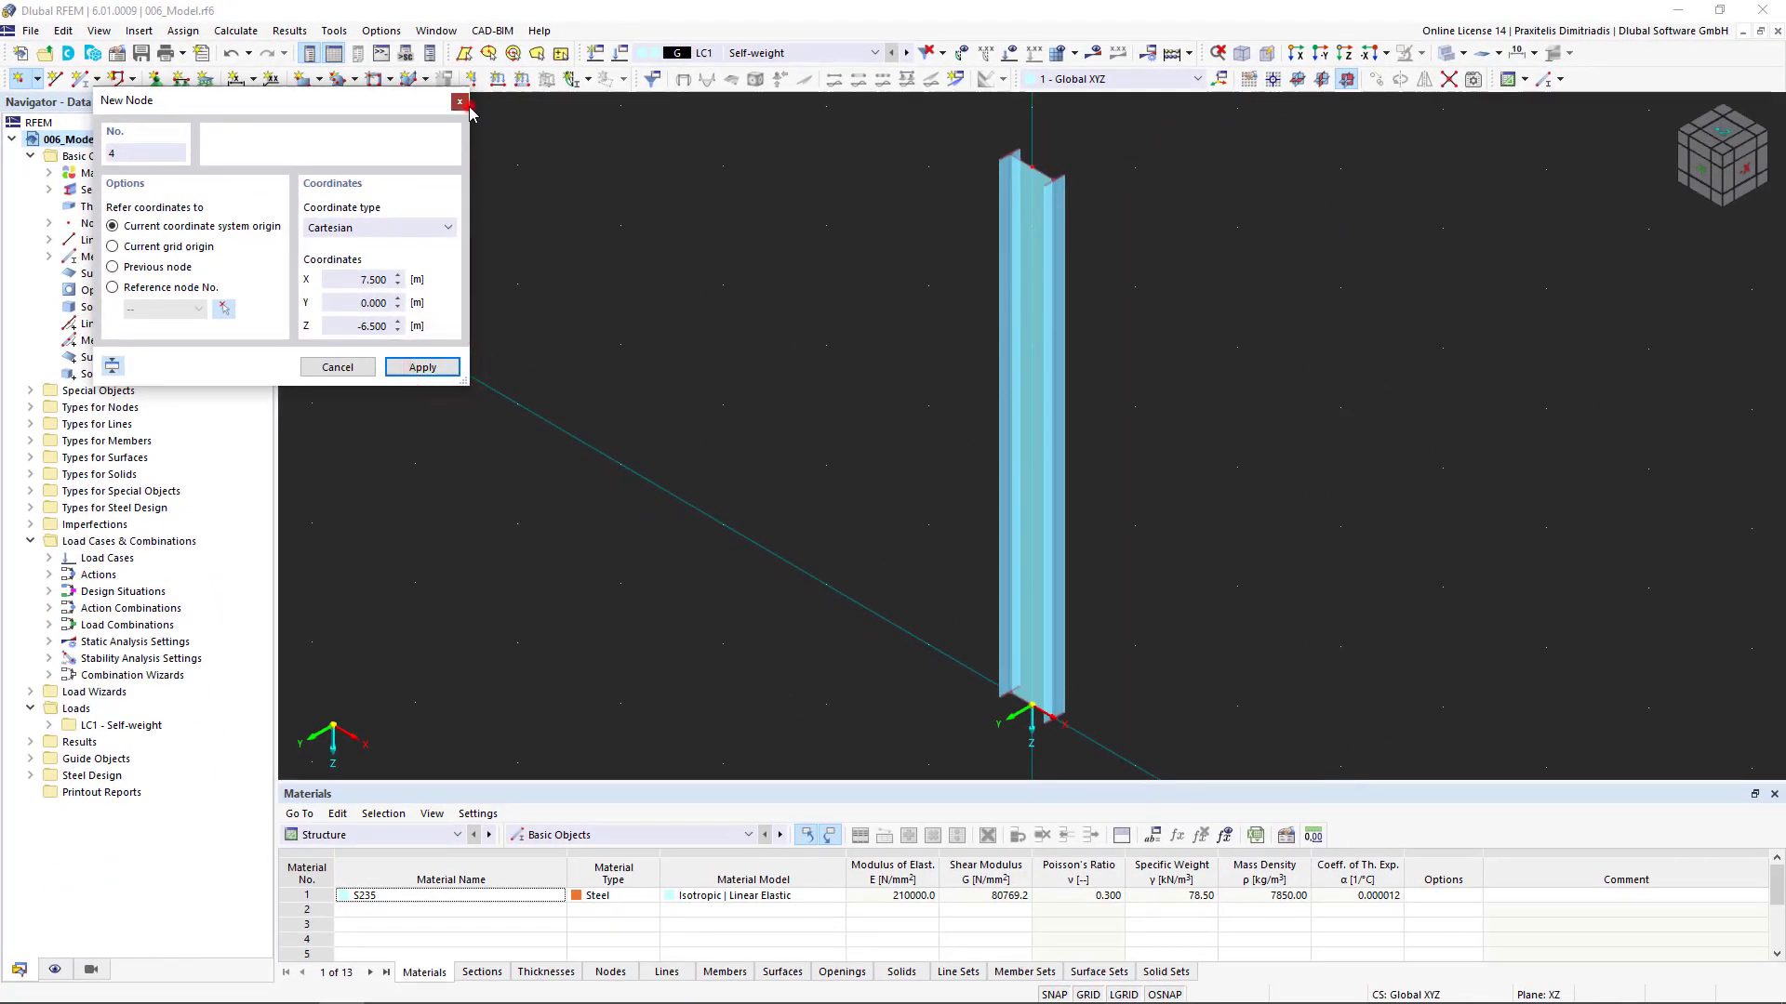
{"action": "left_click", "coordinate": [462, 102]}
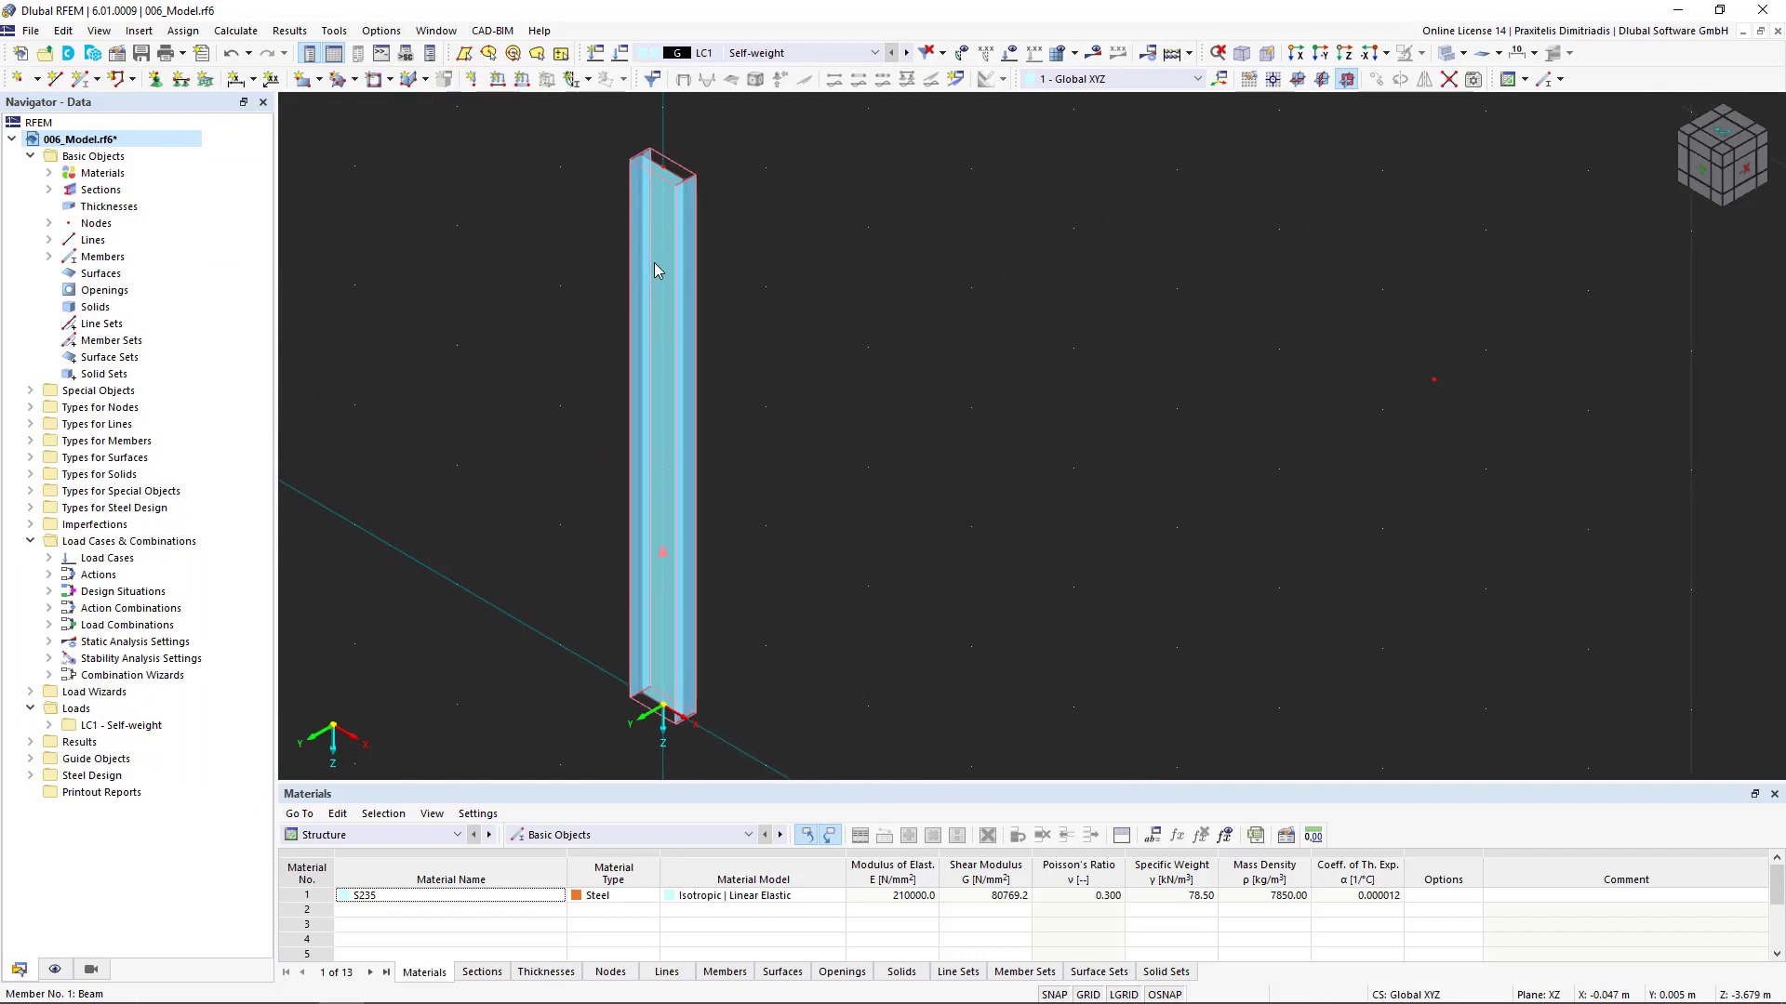
Switch to the flat XZ elevation and start new member 2 (IPE 450 beam) on its Section settings
{"action": "left_click", "coordinate": [1704, 171]}
{"action": "left_click", "coordinate": [1704, 173]}
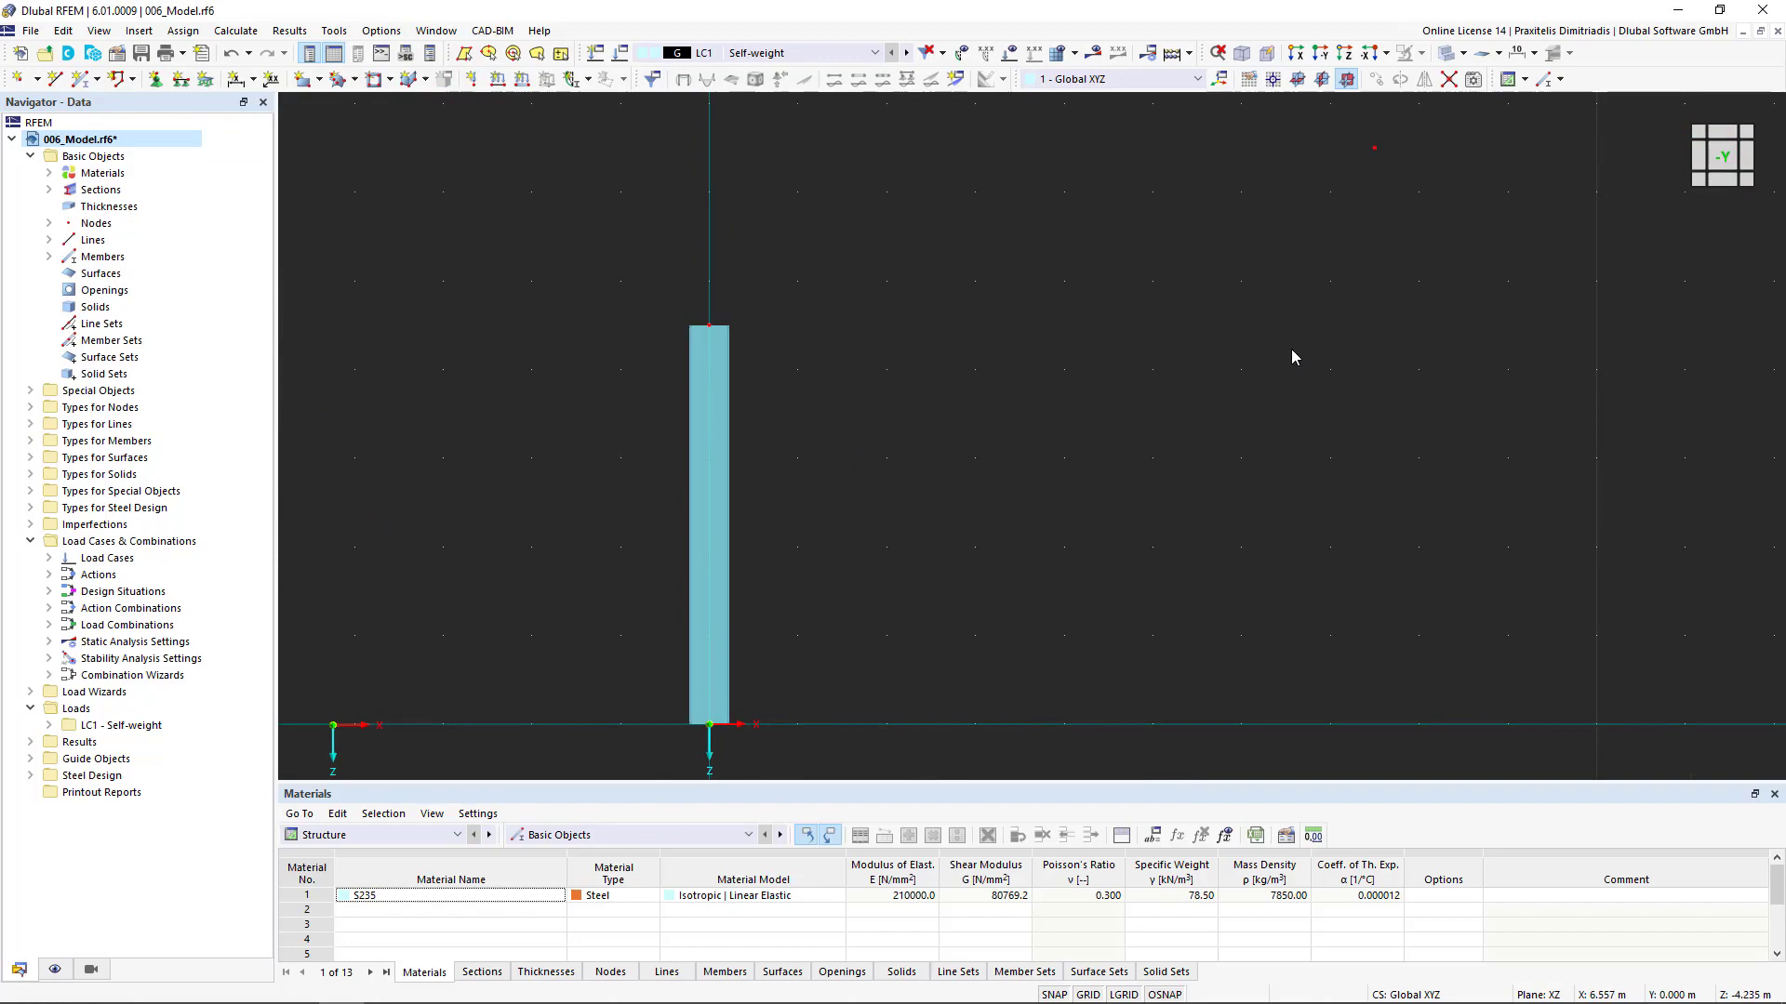
{"action": "left_click", "coordinate": [121, 119]}
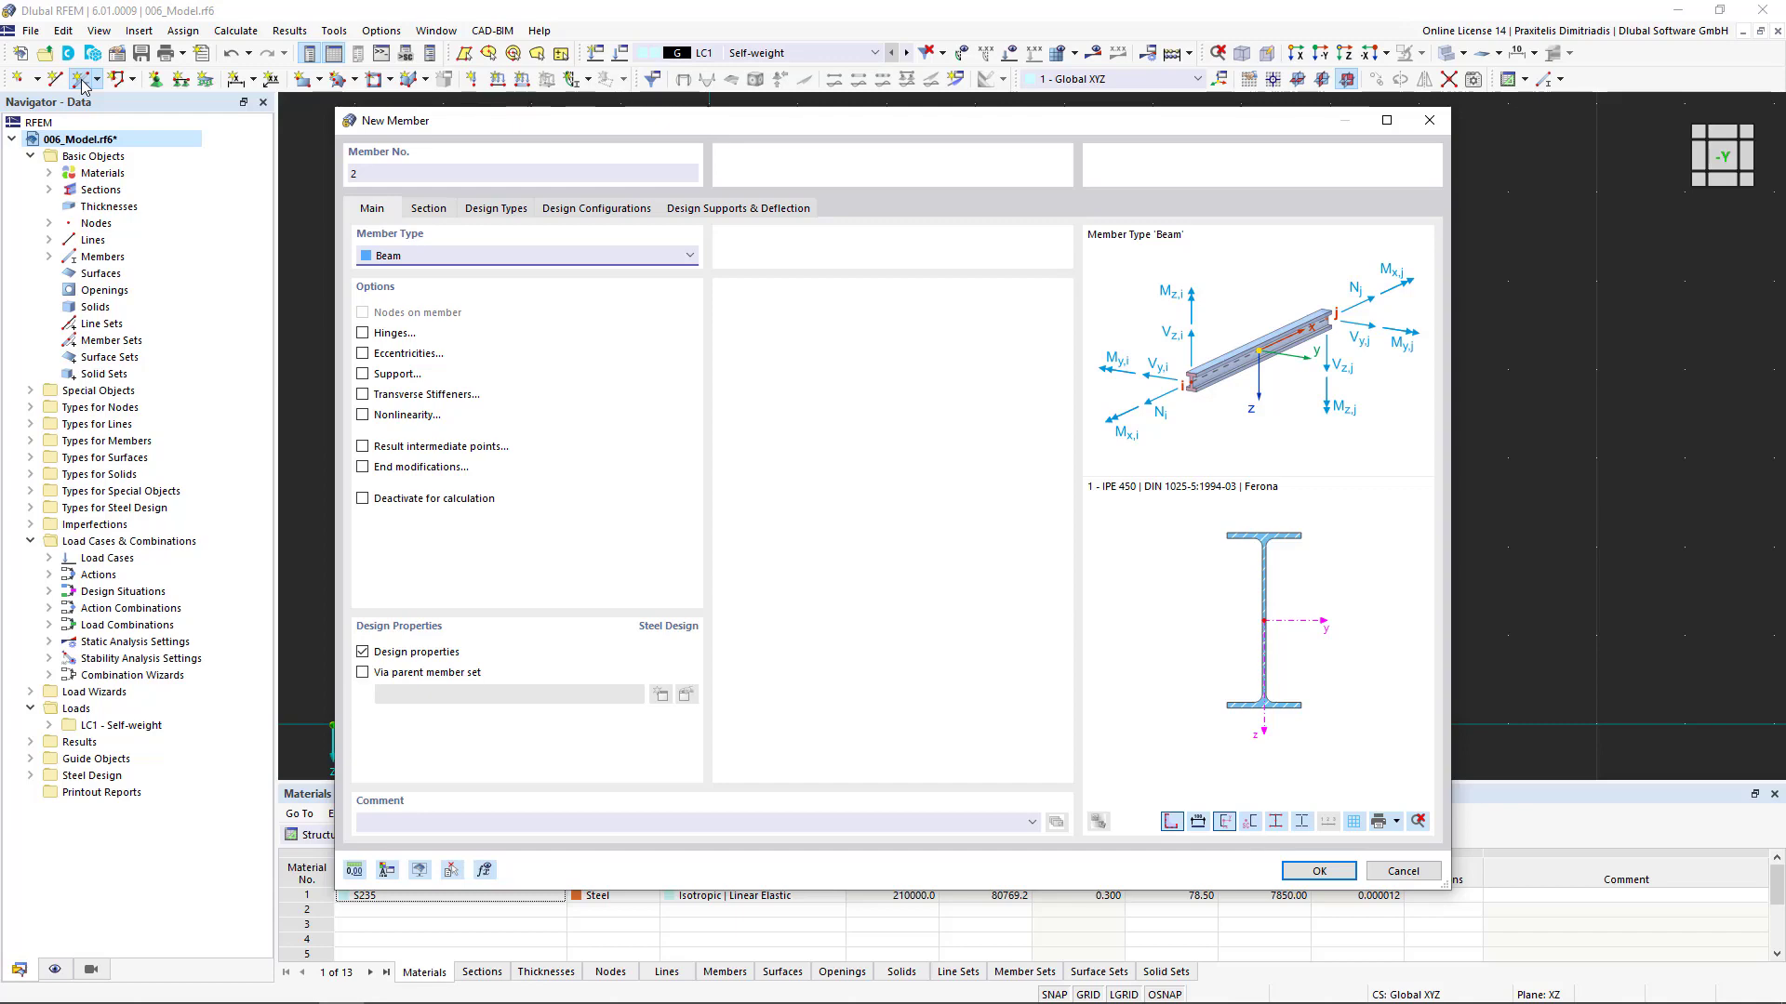
{"action": "left_click", "coordinate": [418, 212]}
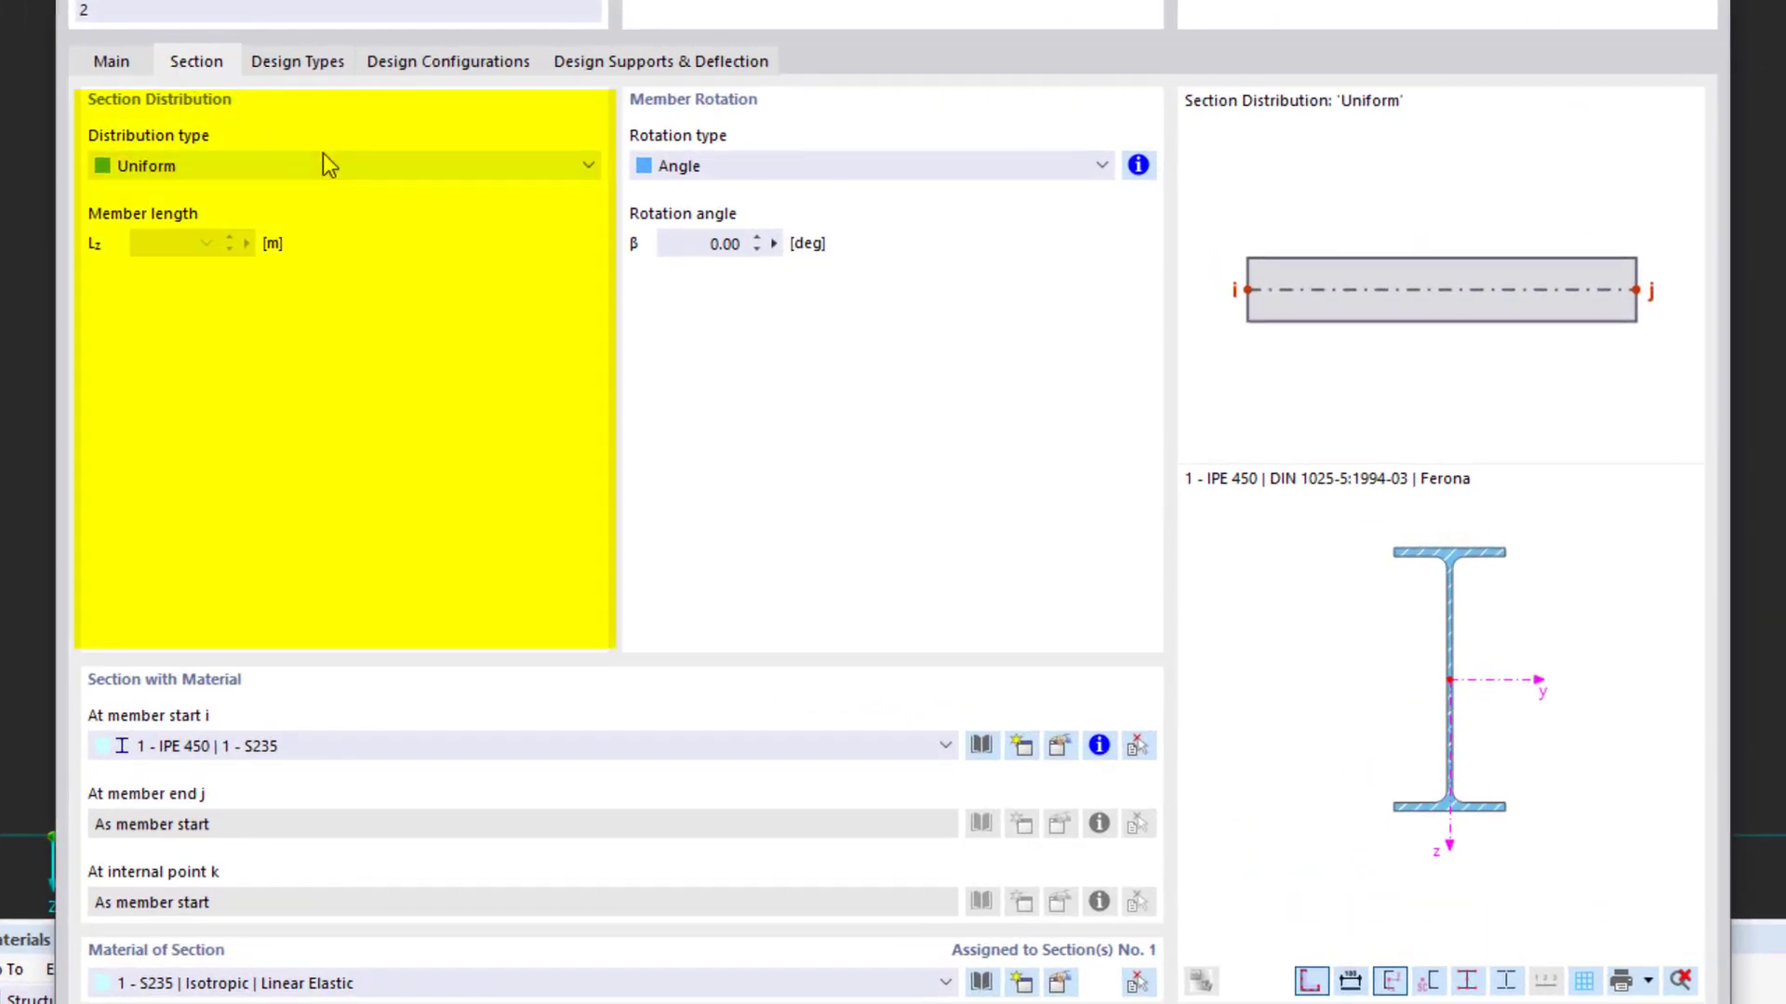
Set member 2 to 'Tapered at start of member' over 25% length with Top alignment
{"action": "left_click", "coordinate": [327, 166]}
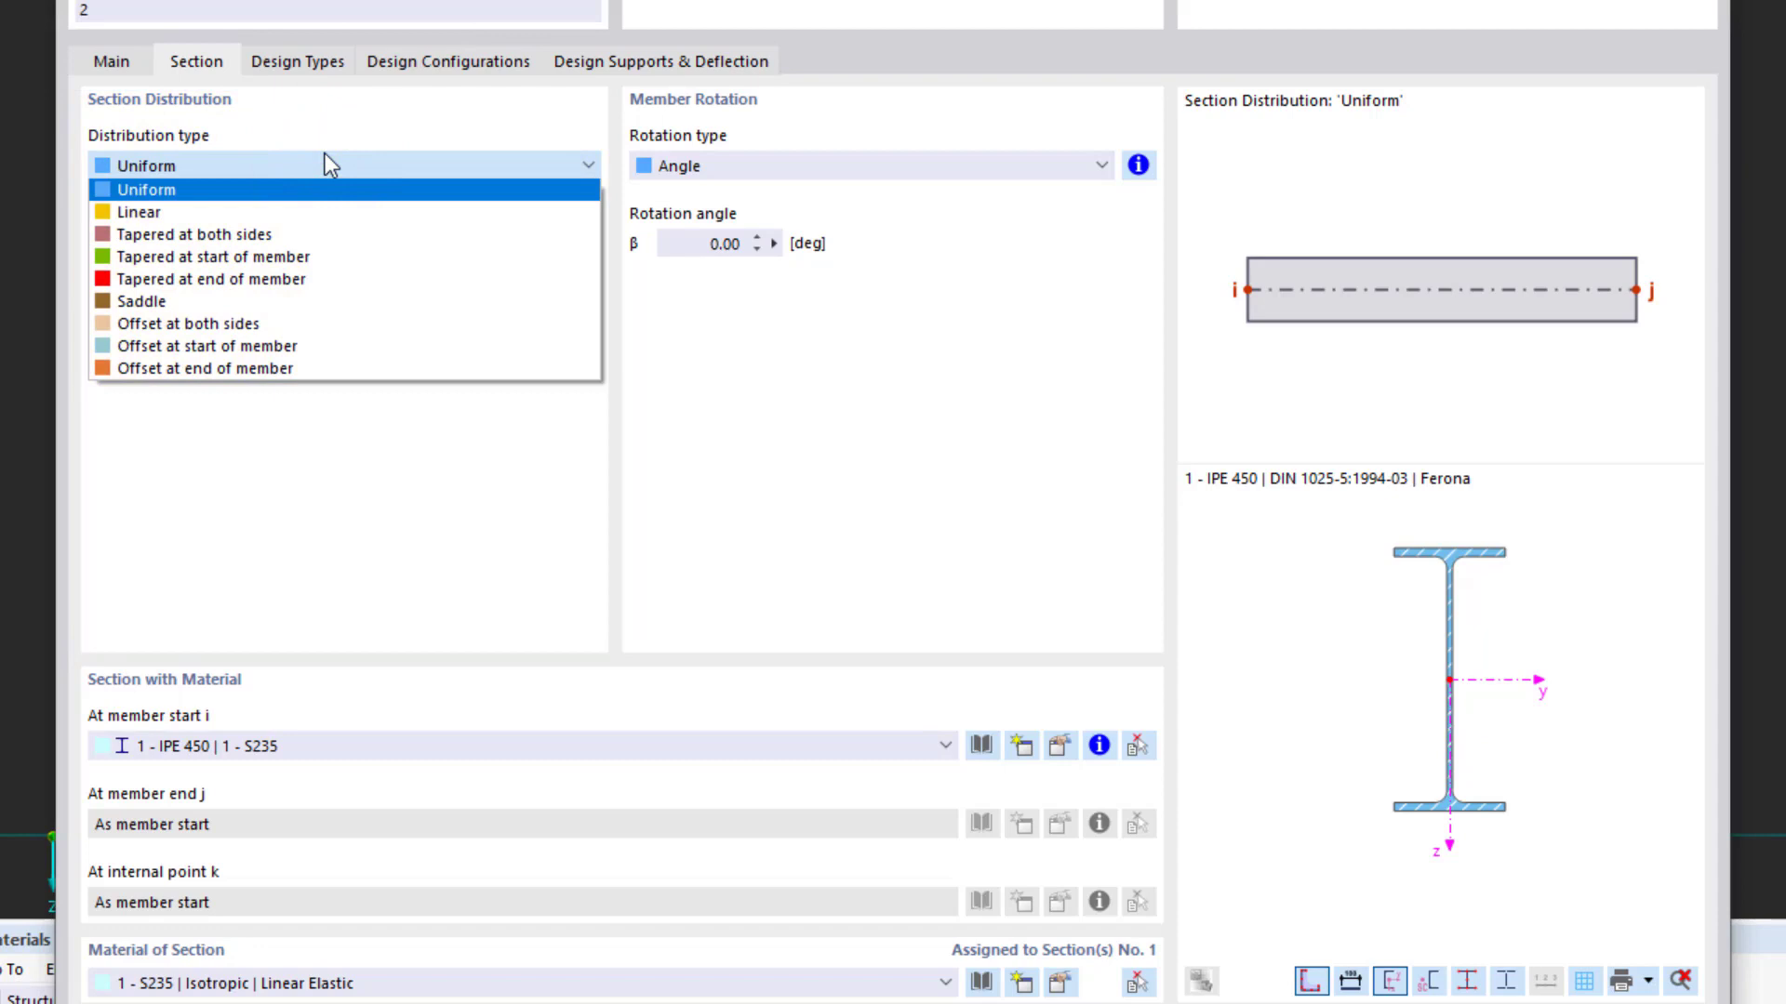
{"action": "left_click", "coordinate": [350, 257]}
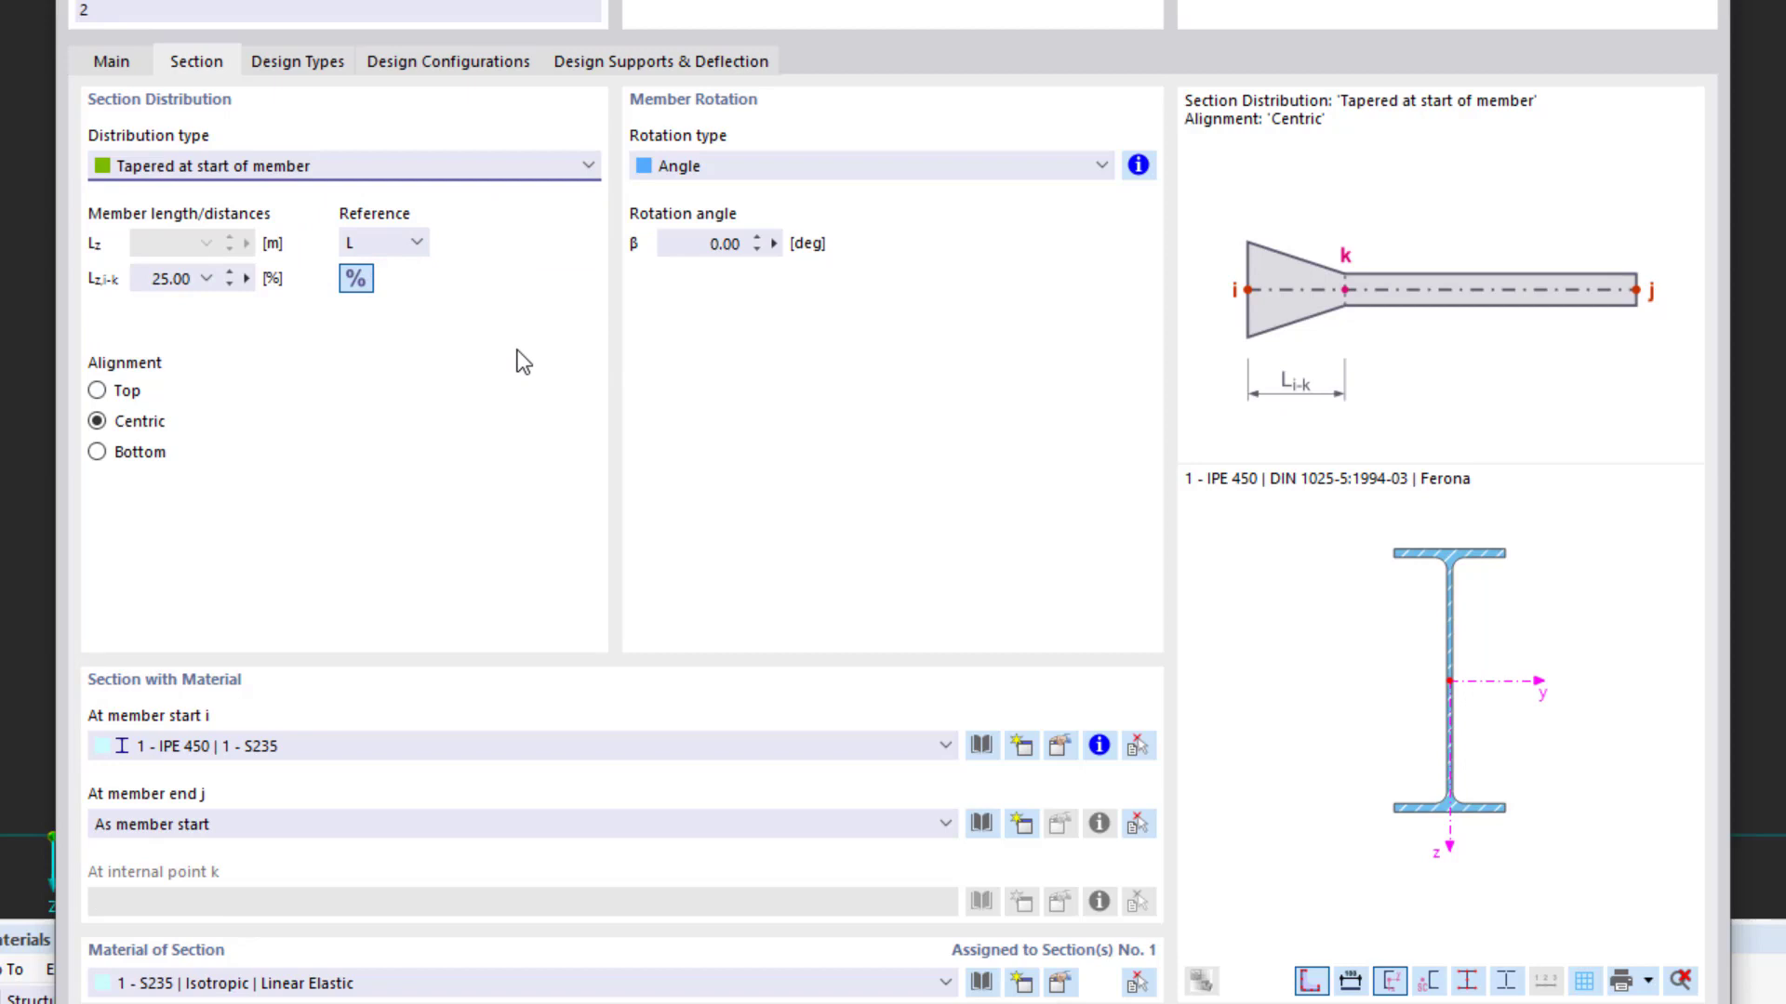
{"action": "left_click", "coordinate": [126, 392]}
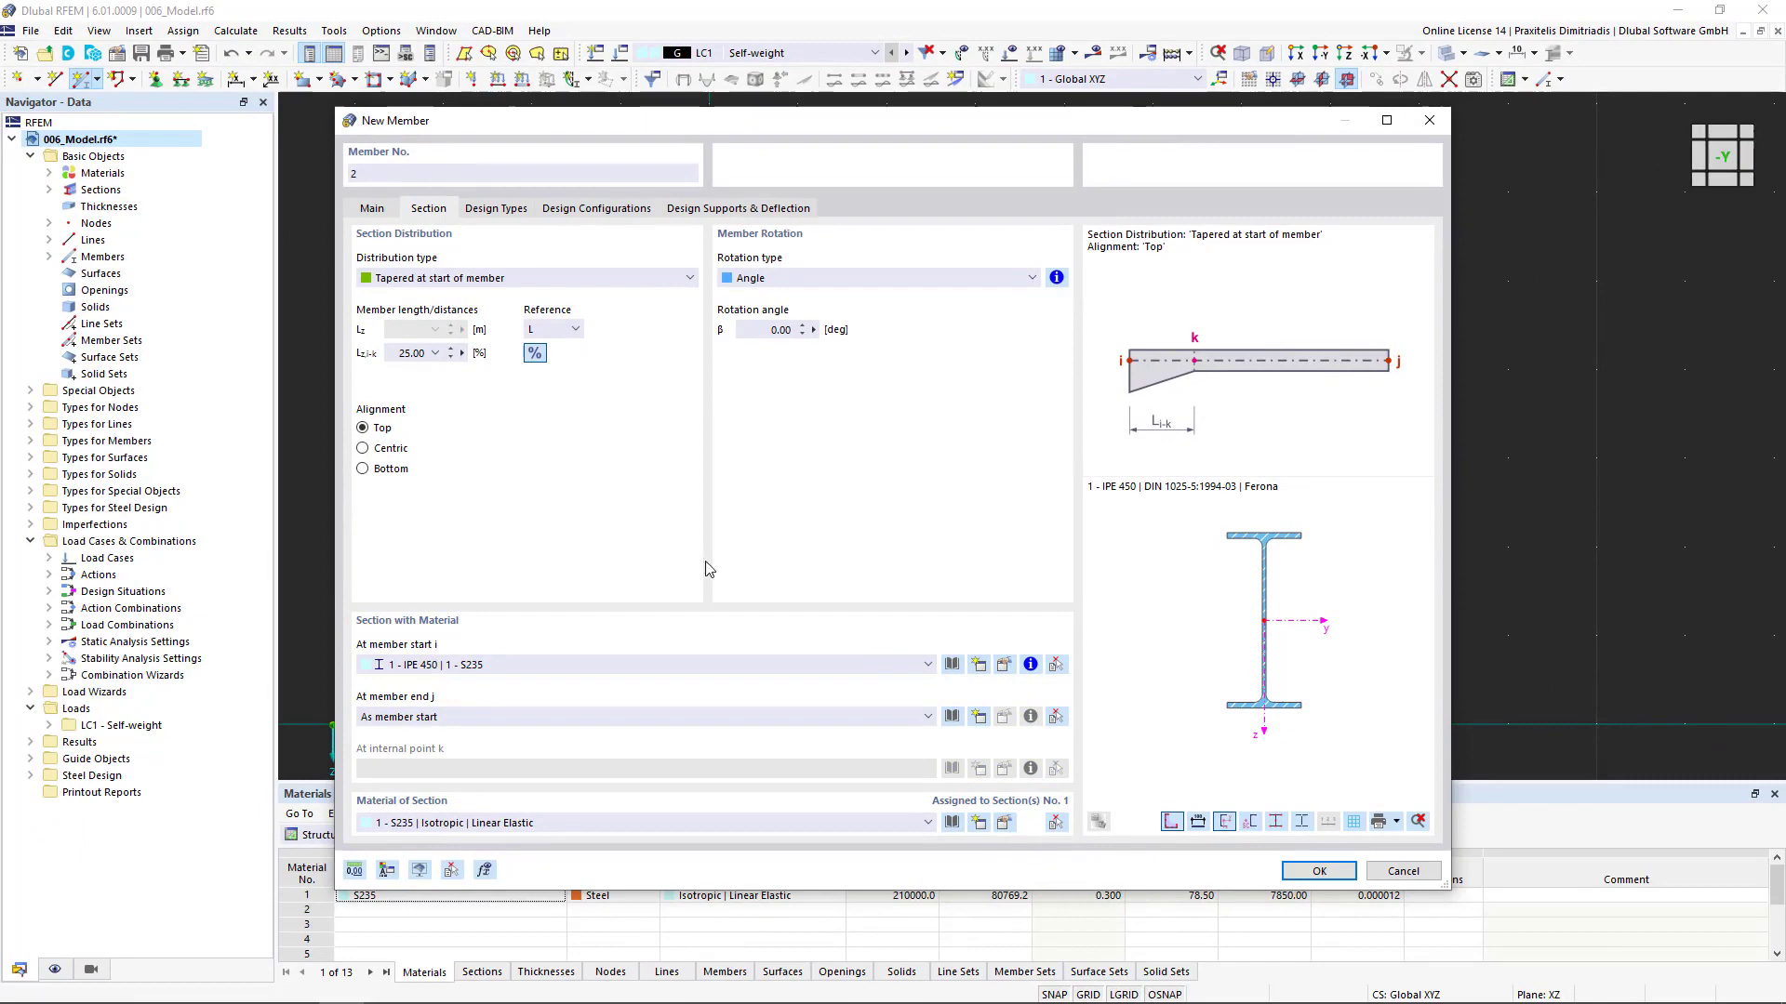
Create a parametric thin-walled I-section (I 300/200/10/14/12/8/H, S235) for the member start
{"action": "left_click", "coordinate": [951, 666]}
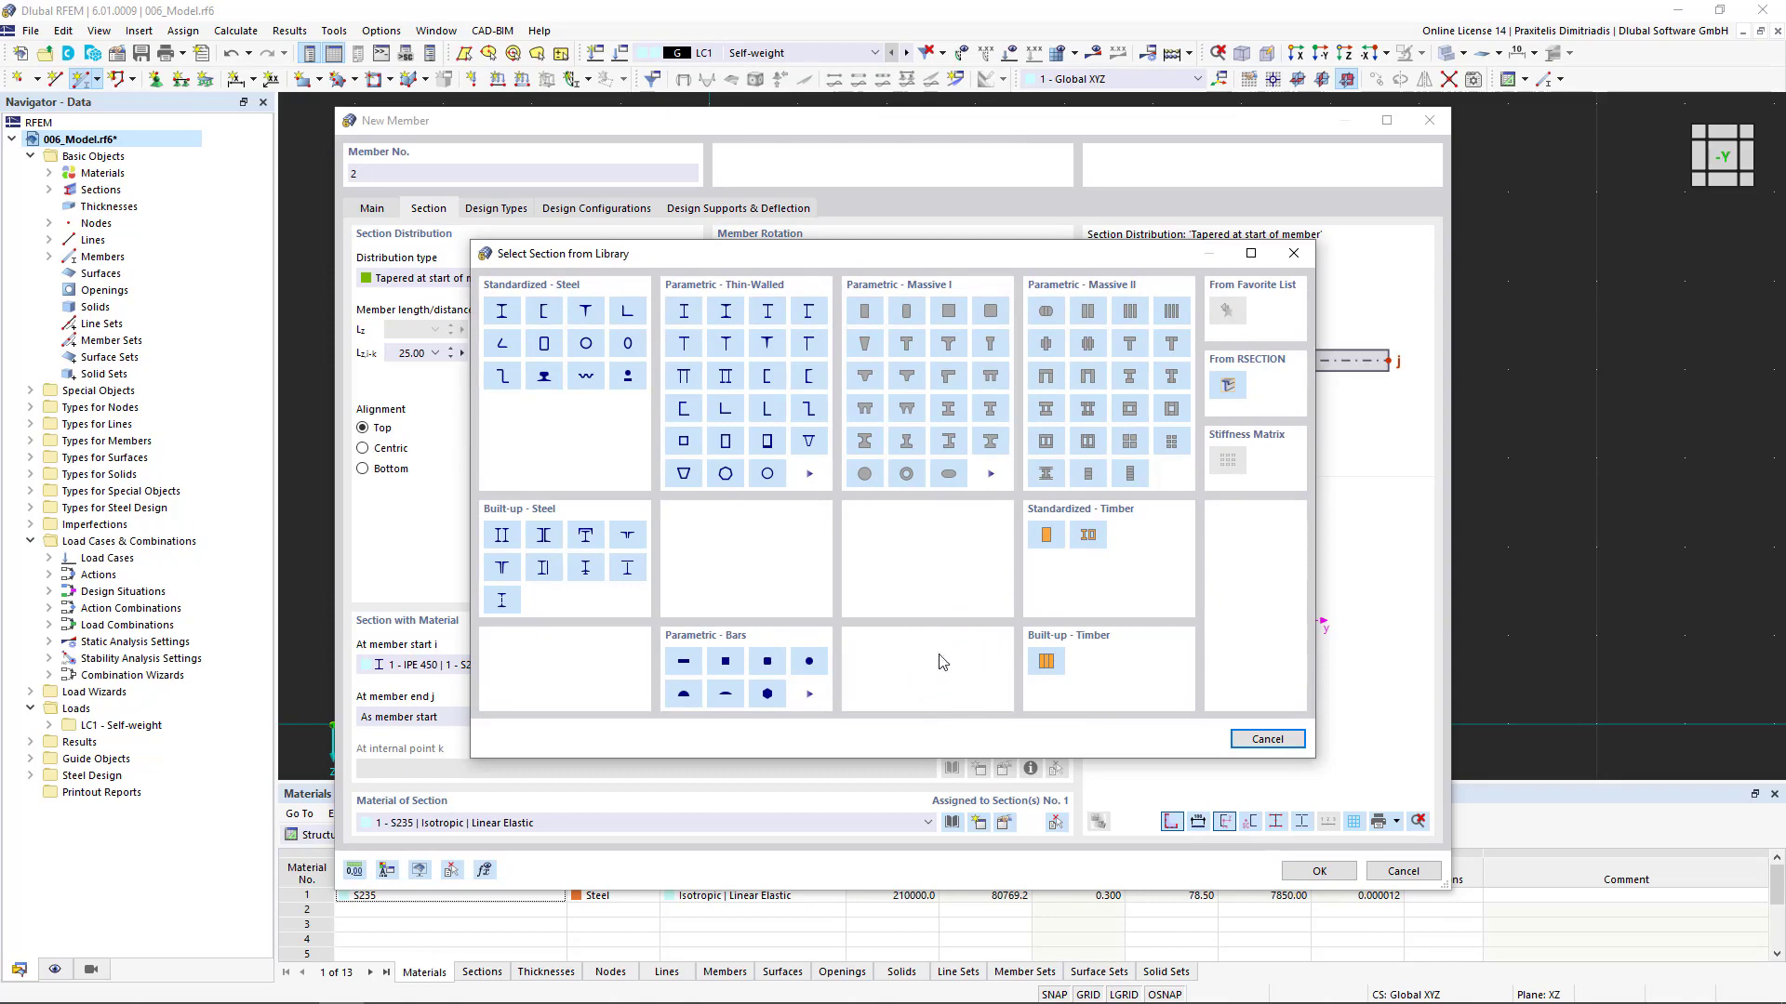
{"action": "left_click", "coordinate": [684, 312]}
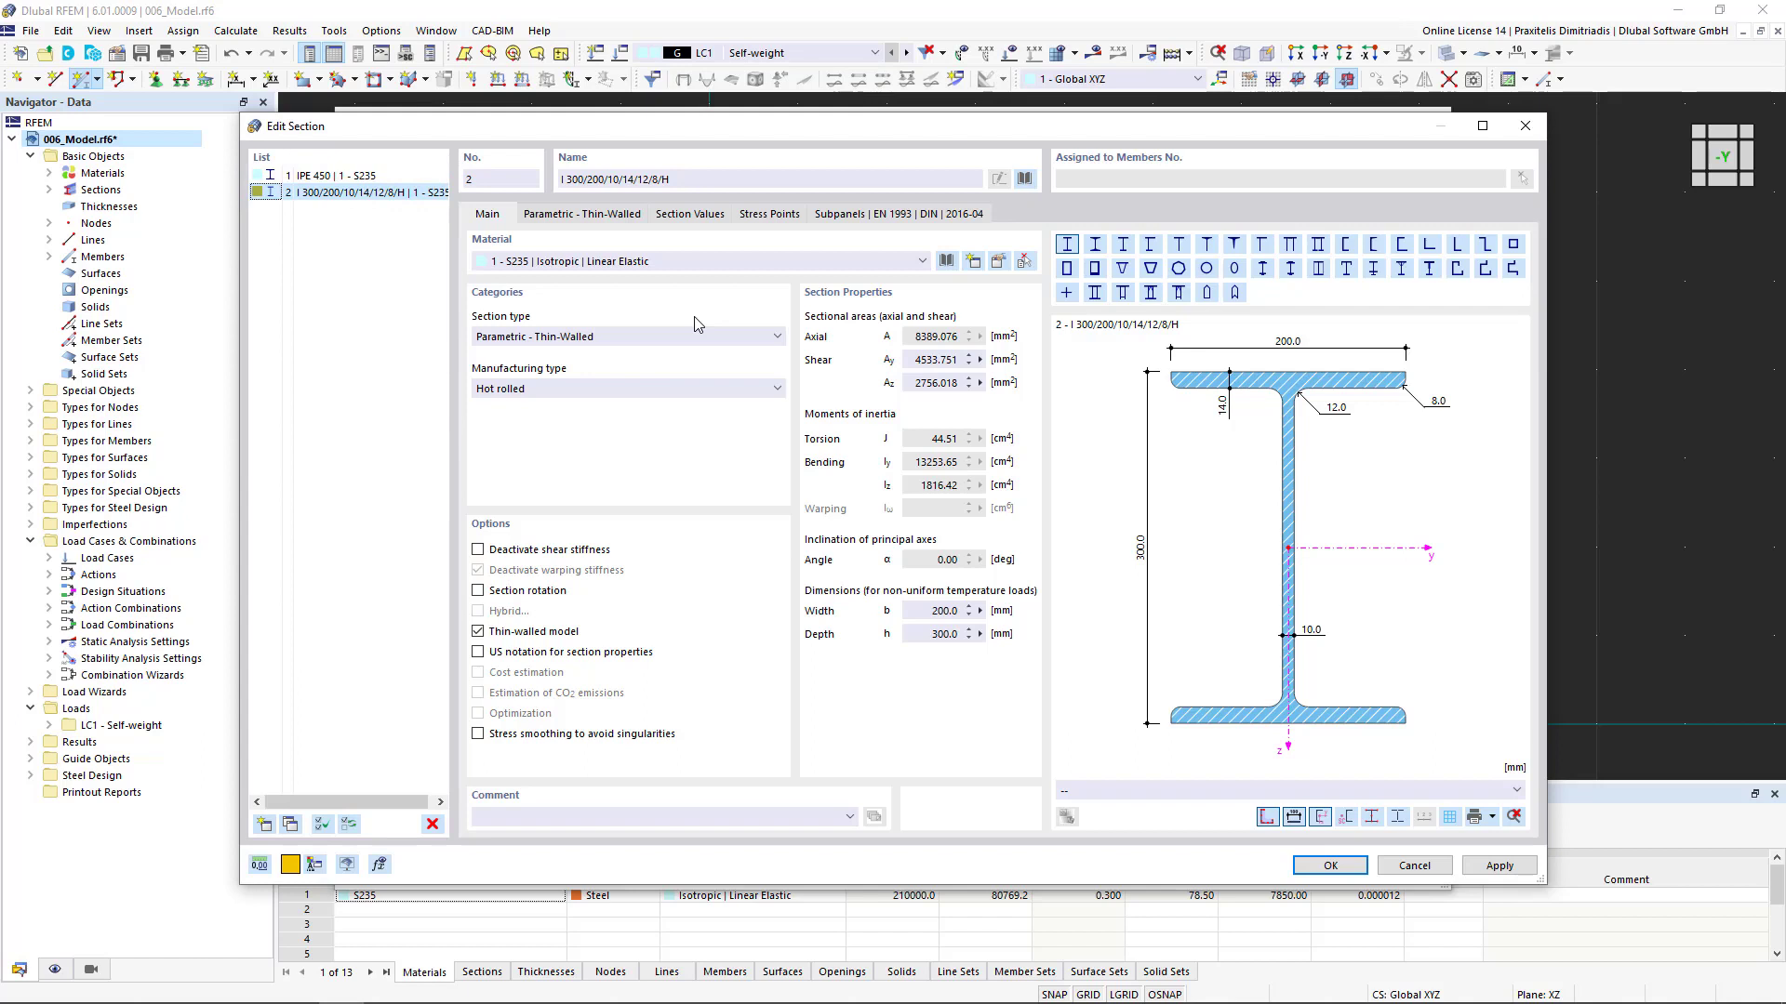
Import IPE 400 dimensions from the DIN 1025-5:1994-03 Ferona series into section 2
{"action": "left_click", "coordinate": [619, 223]}
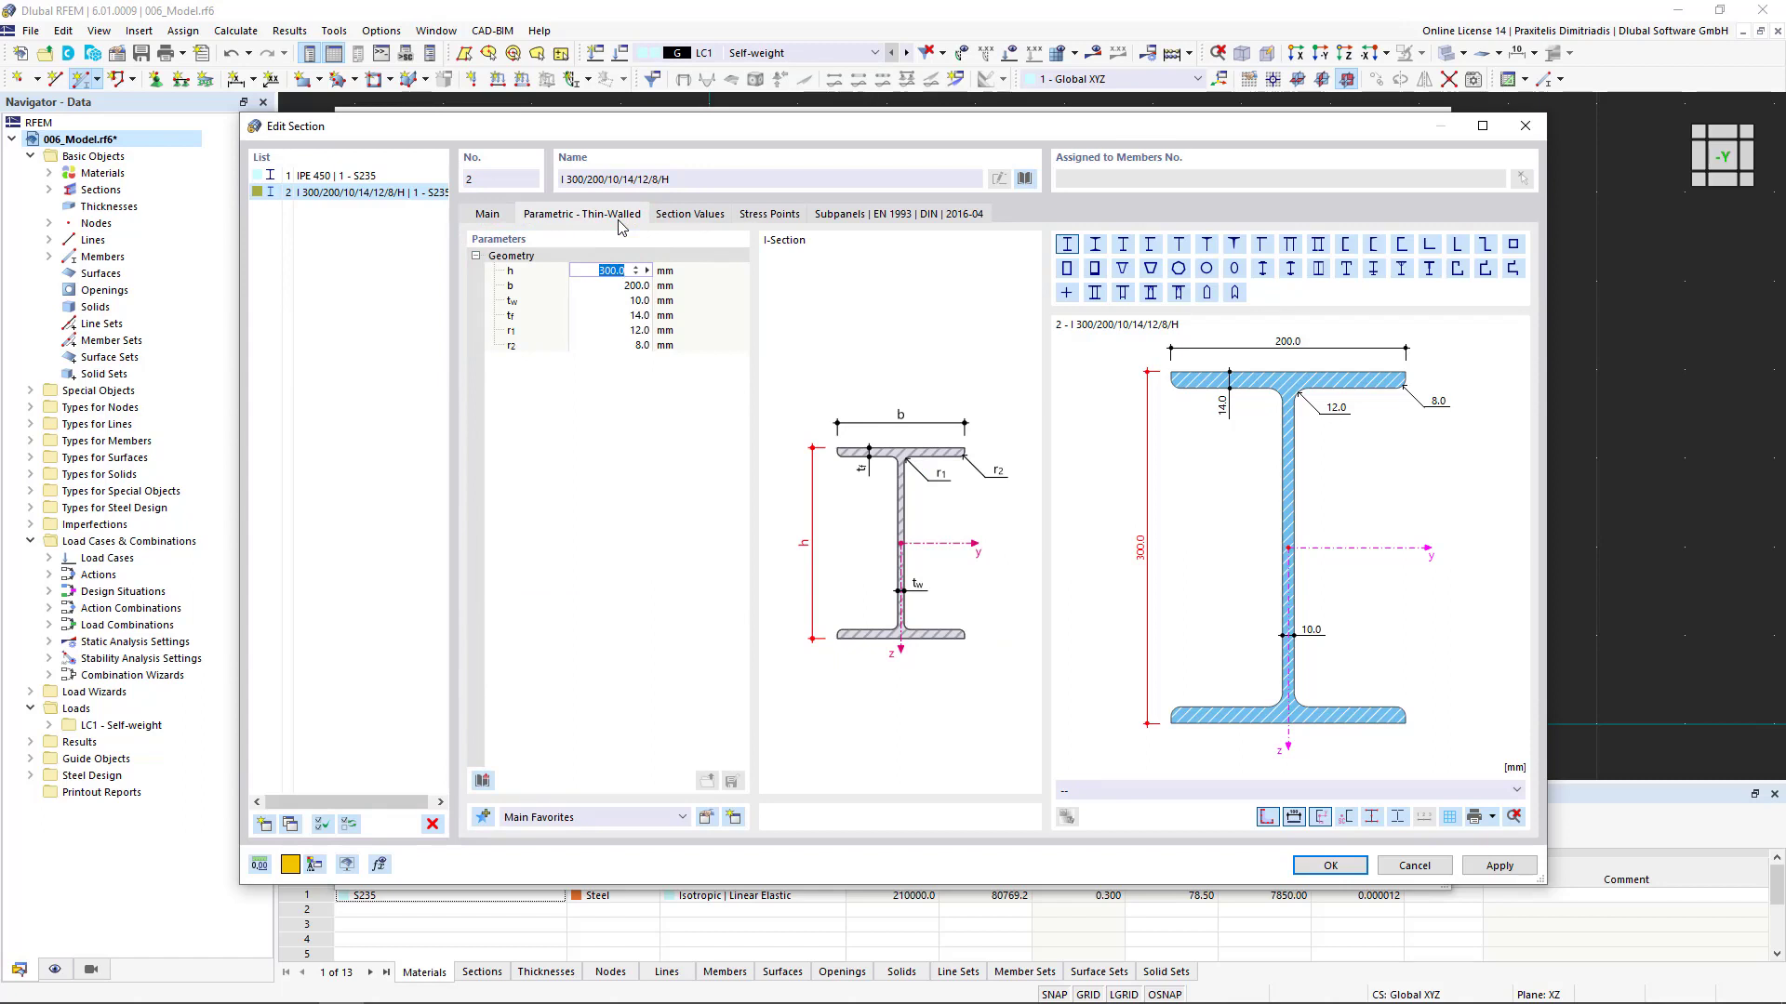
{"action": "left_click", "coordinate": [485, 782]}
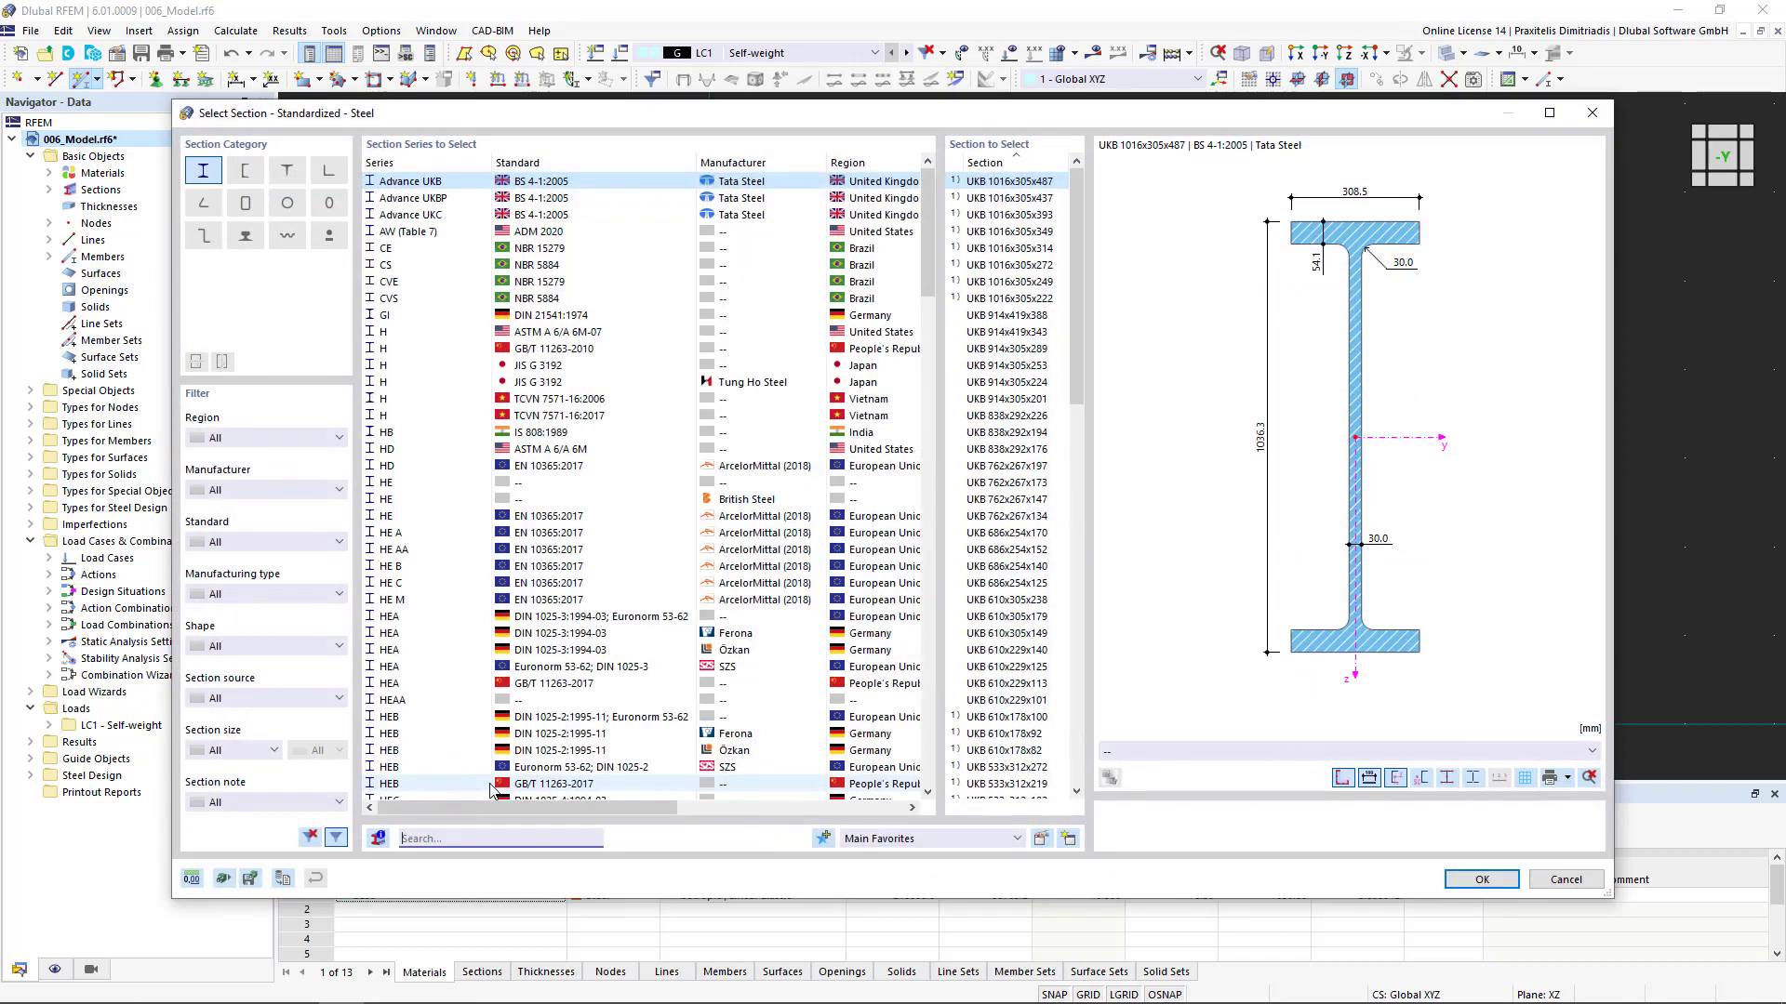
{"action": "type", "text": "IPE"}
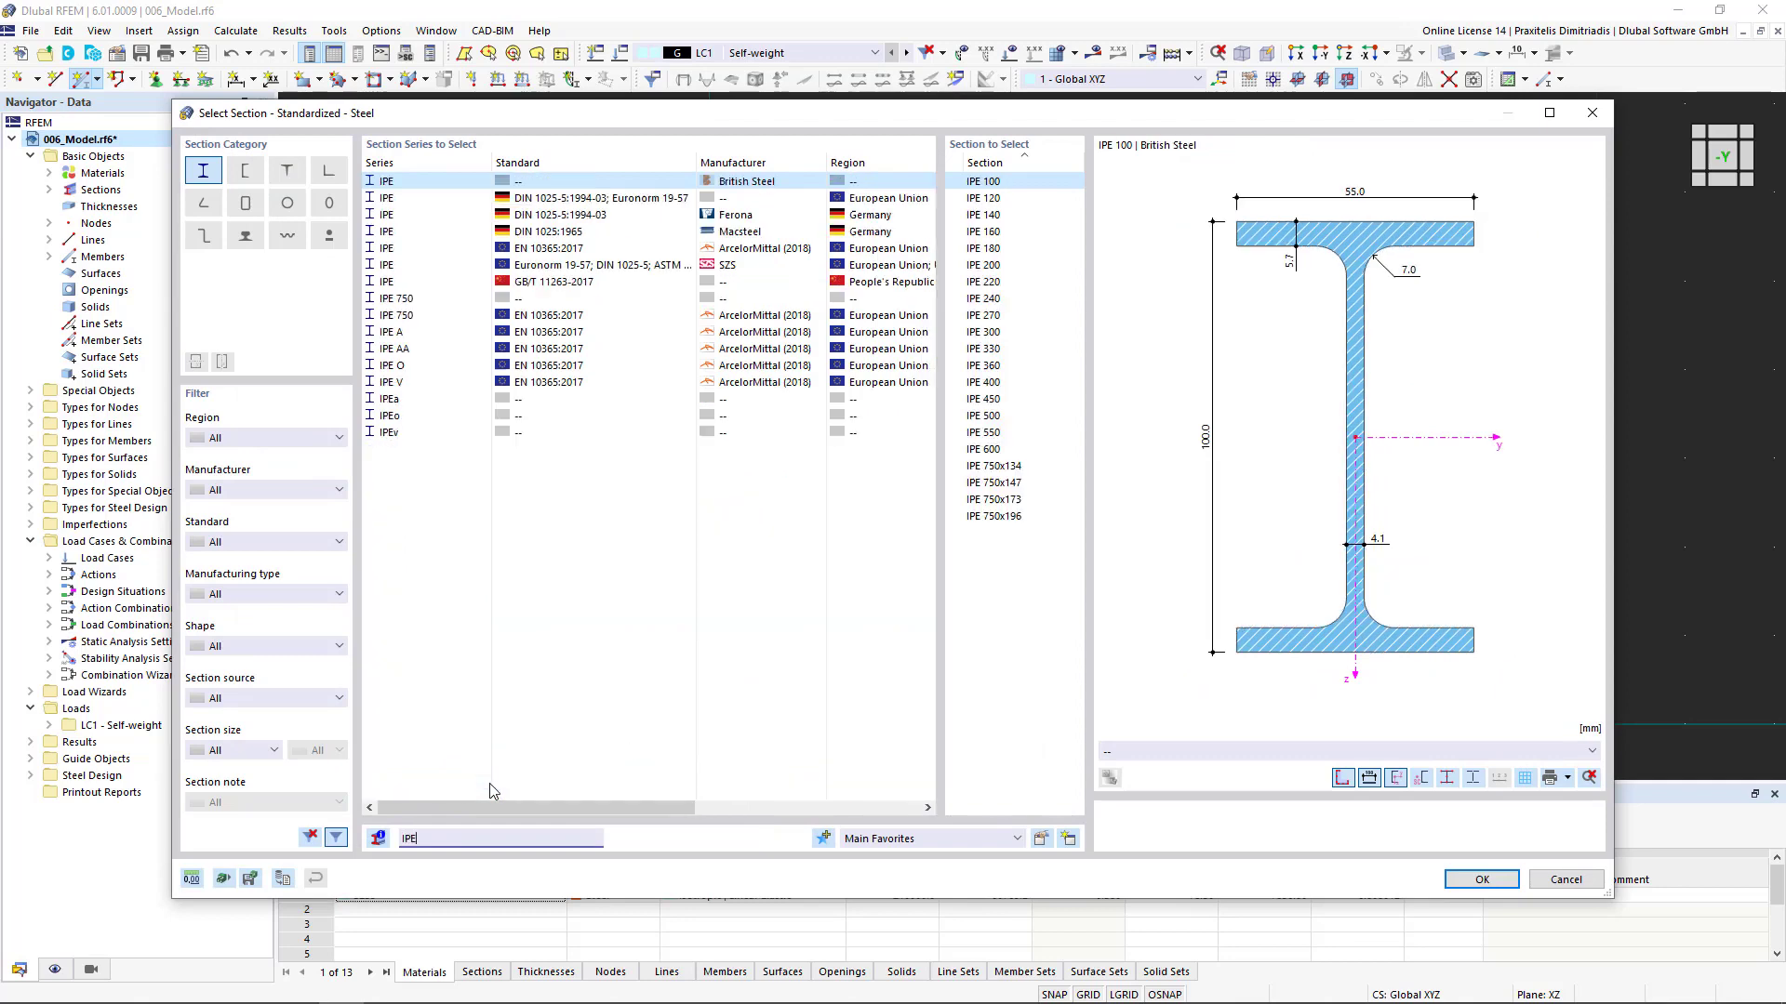
{"action": "type", "text": " 400"}
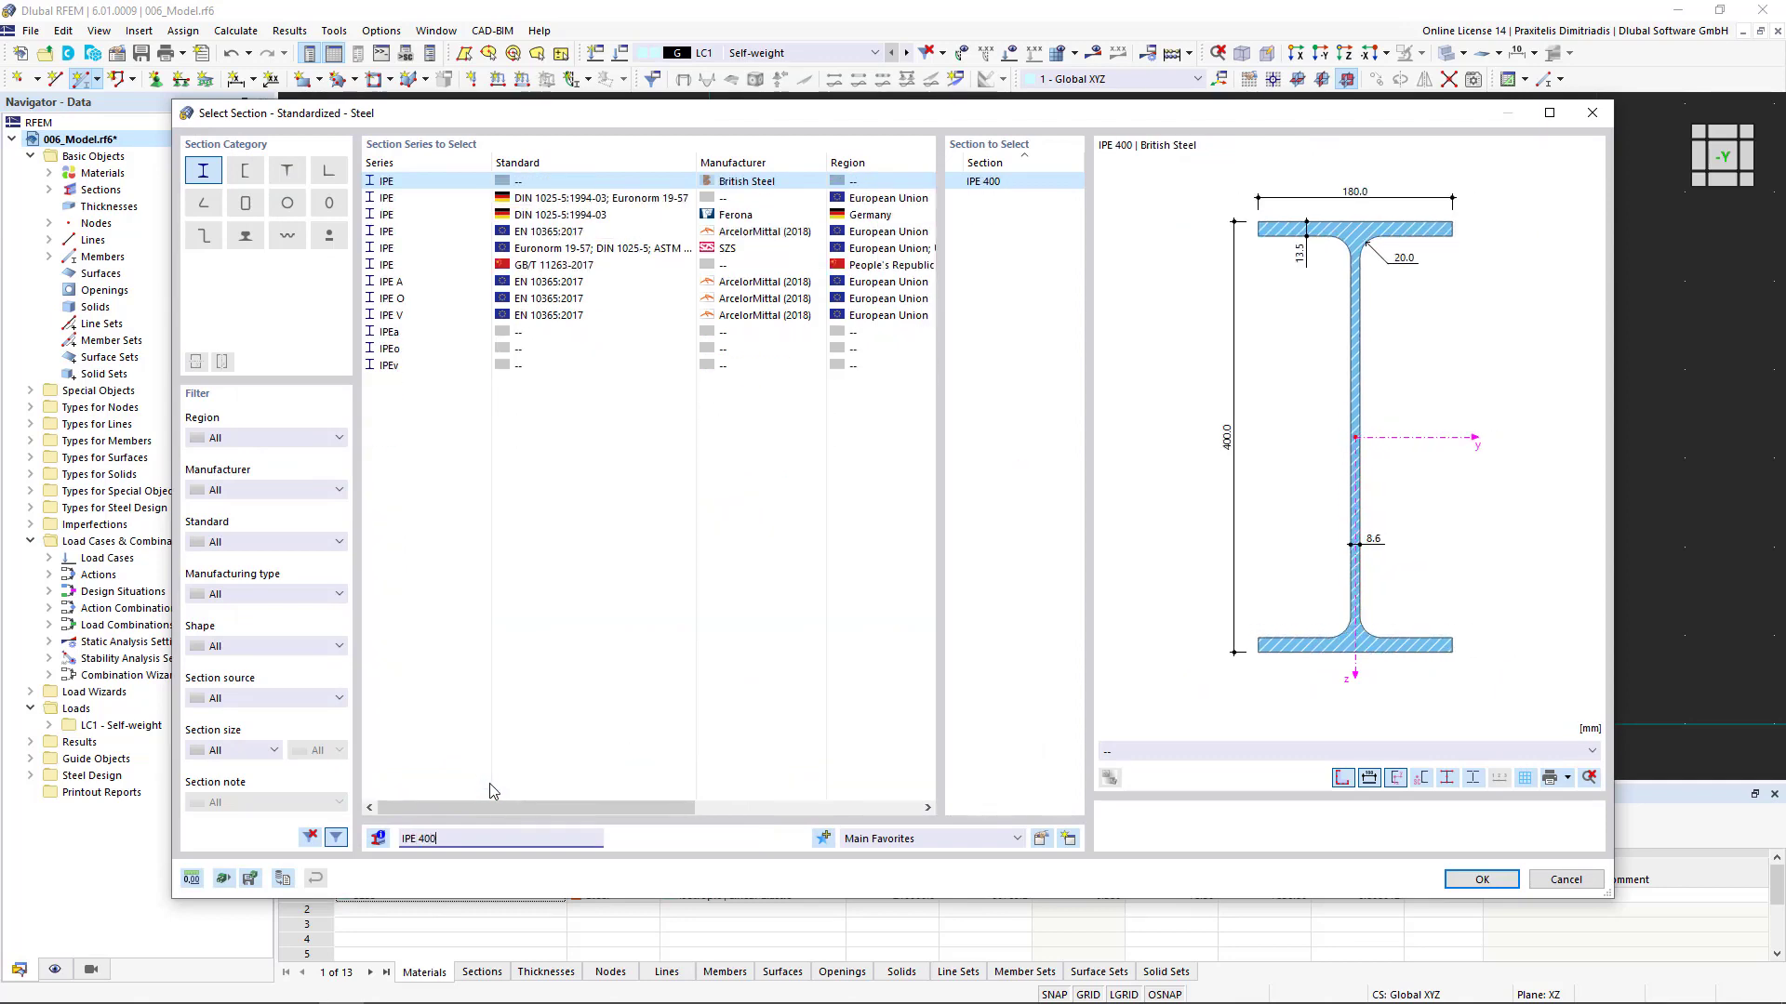
{"action": "left_click", "coordinate": [790, 215]}
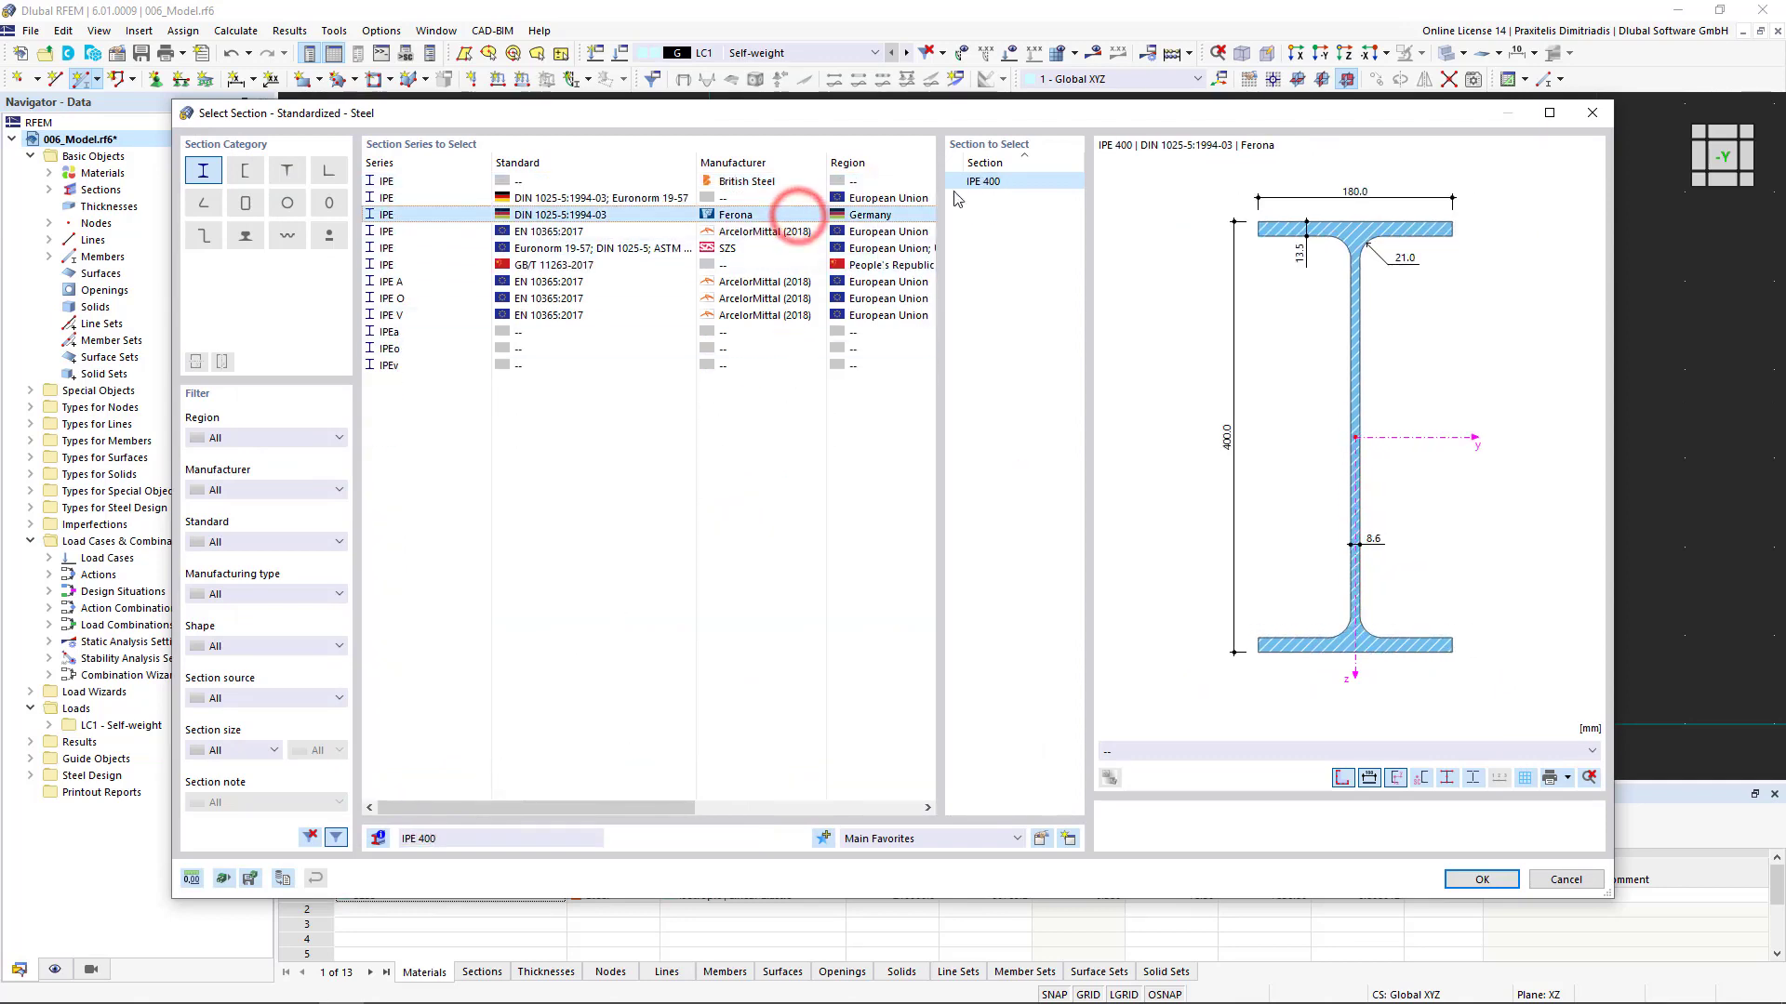
{"action": "left_click", "coordinate": [1005, 181]}
Apply IPE 400, then set section 2 to h 800, tw 10, tf 14 and r1 0 mm
{"action": "left_click", "coordinate": [1476, 879]}
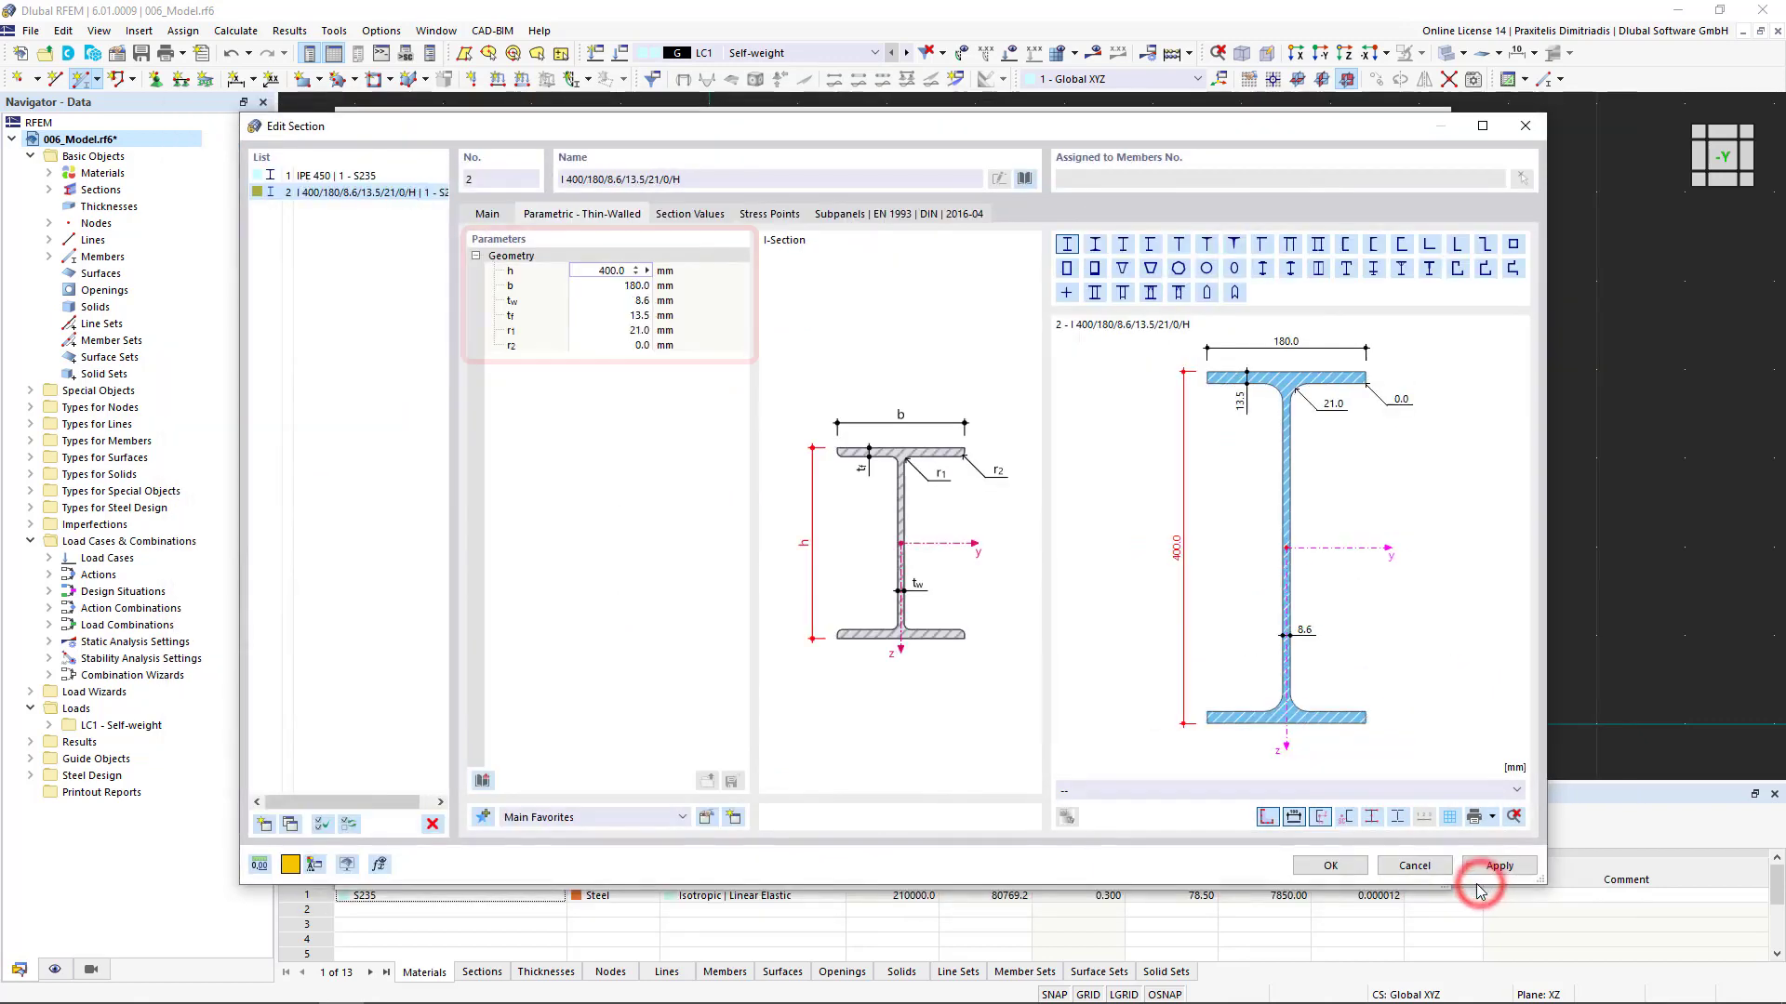
{"action": "left_click", "coordinate": [595, 271]}
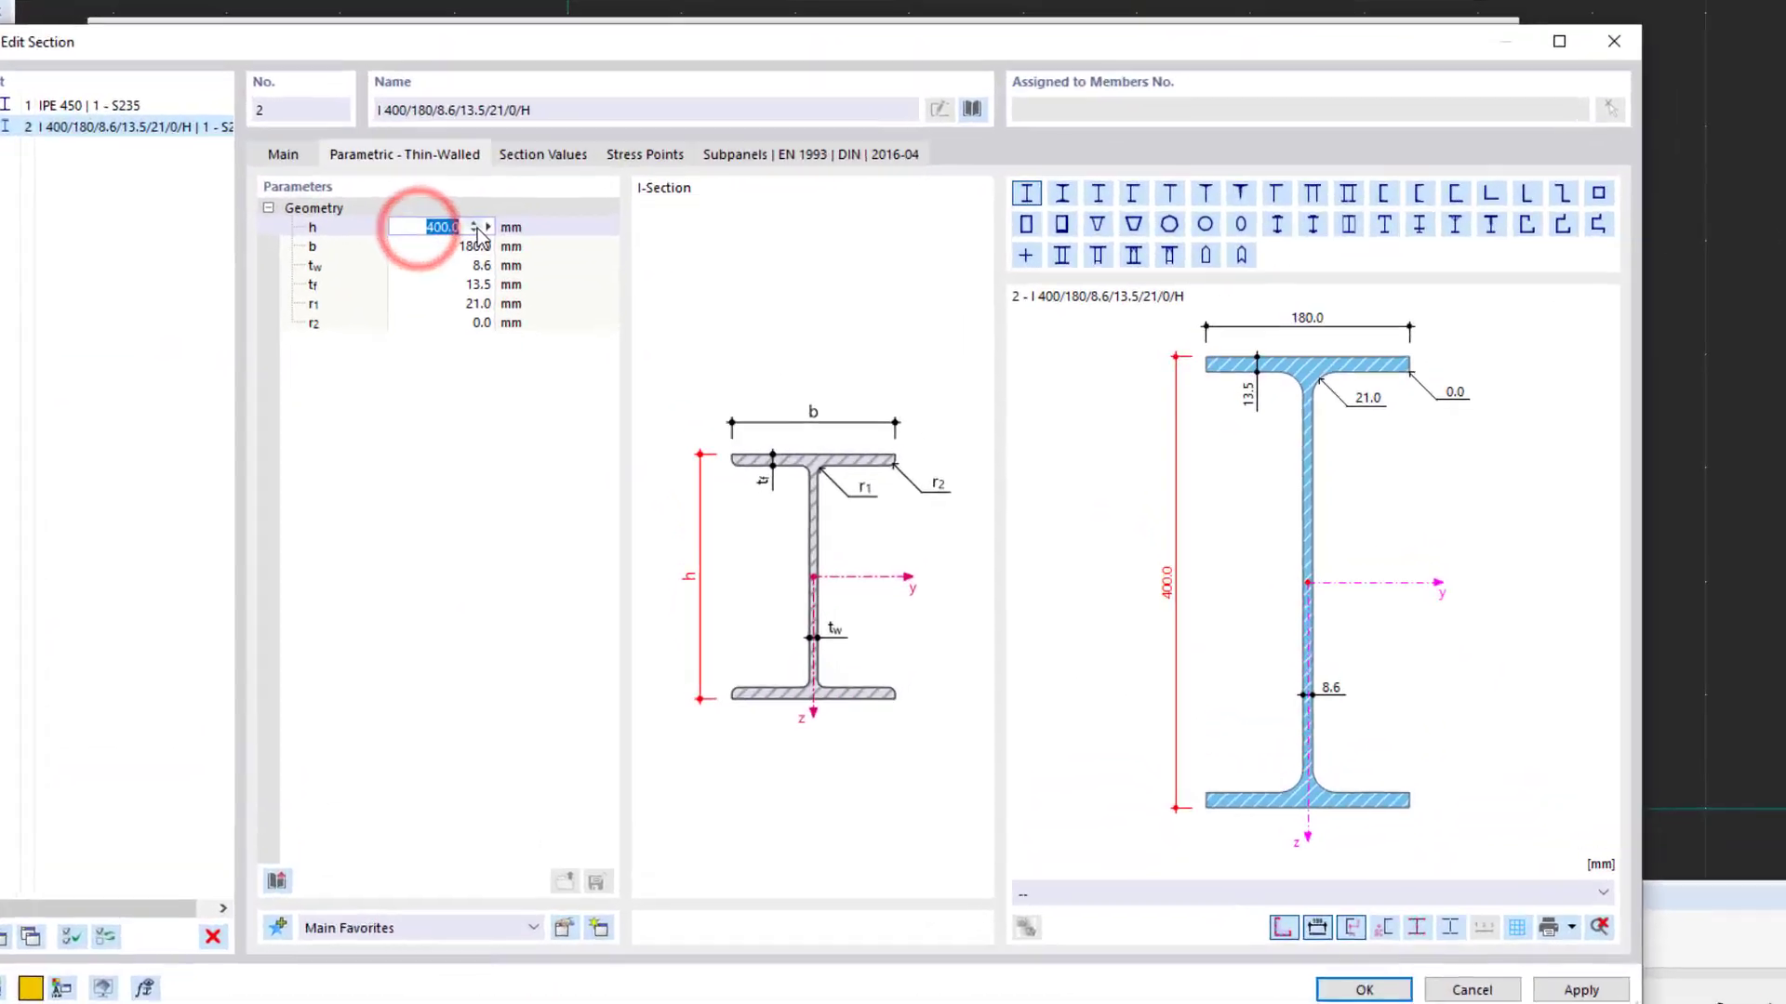
{"action": "type", "text": "800"}
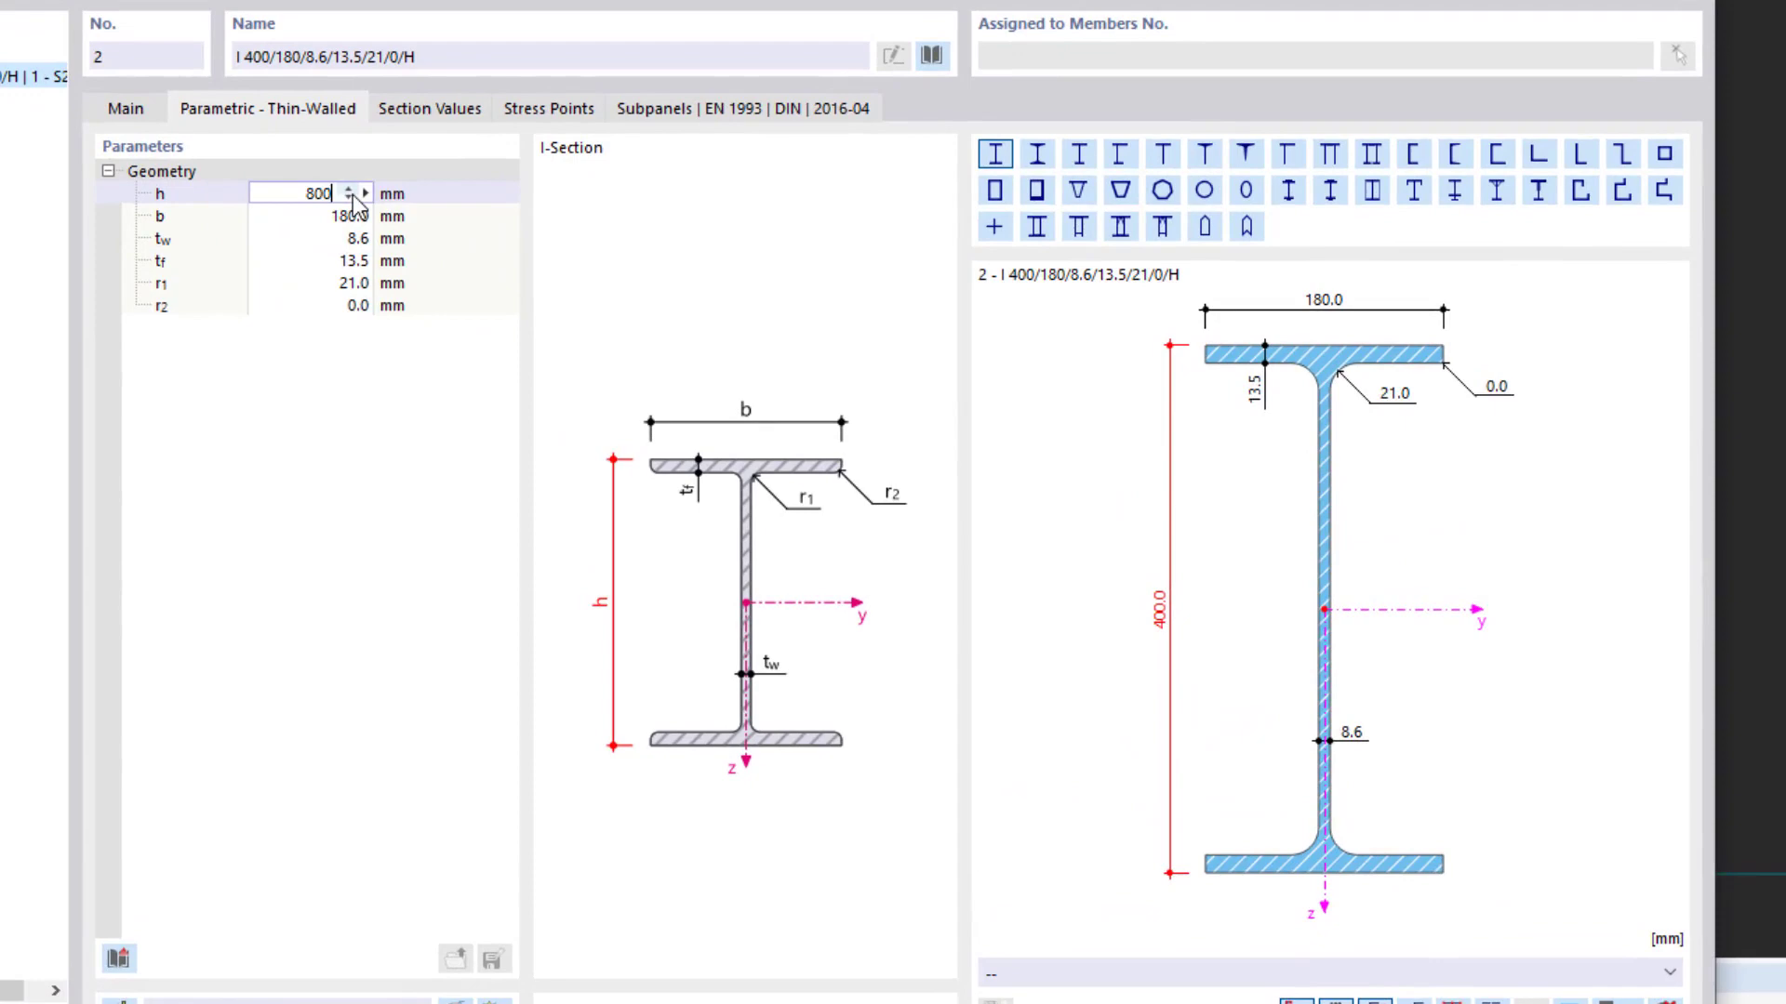
{"action": "key", "text": "Tab"}
{"action": "key", "text": "Tab"}
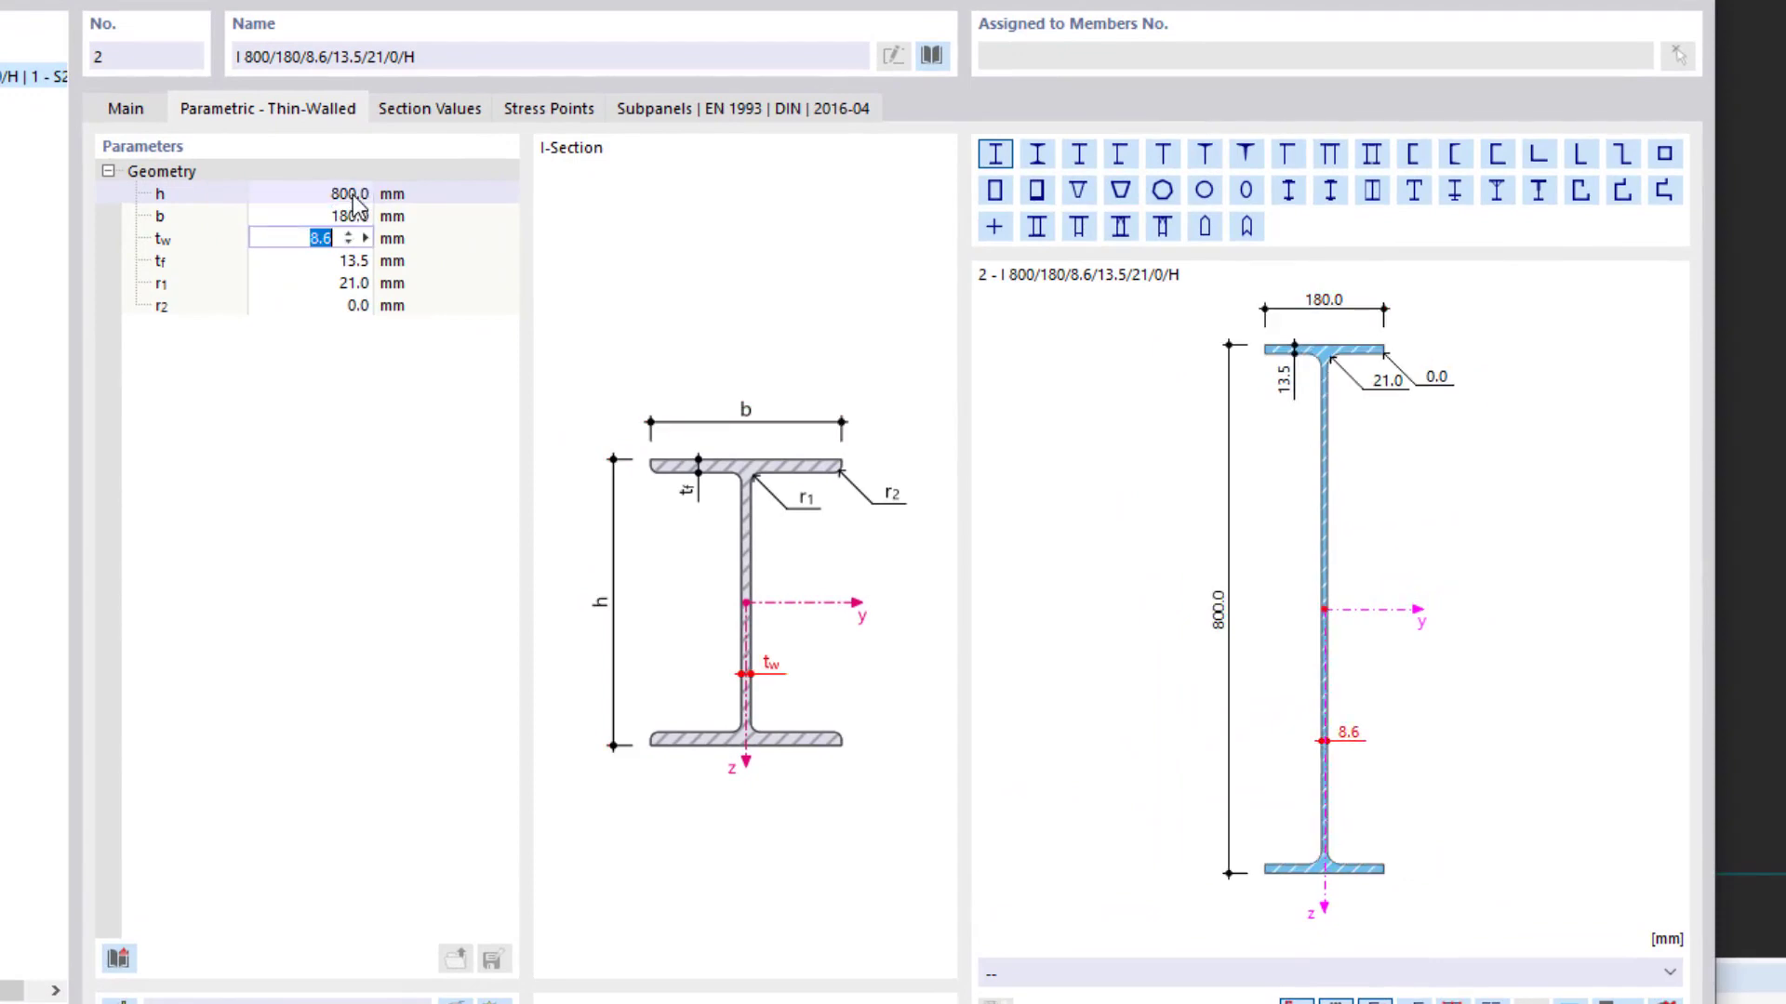
{"action": "type", "text": "10"}
{"action": "key", "text": "Return"}
{"action": "left_click", "coordinate": [325, 262]}
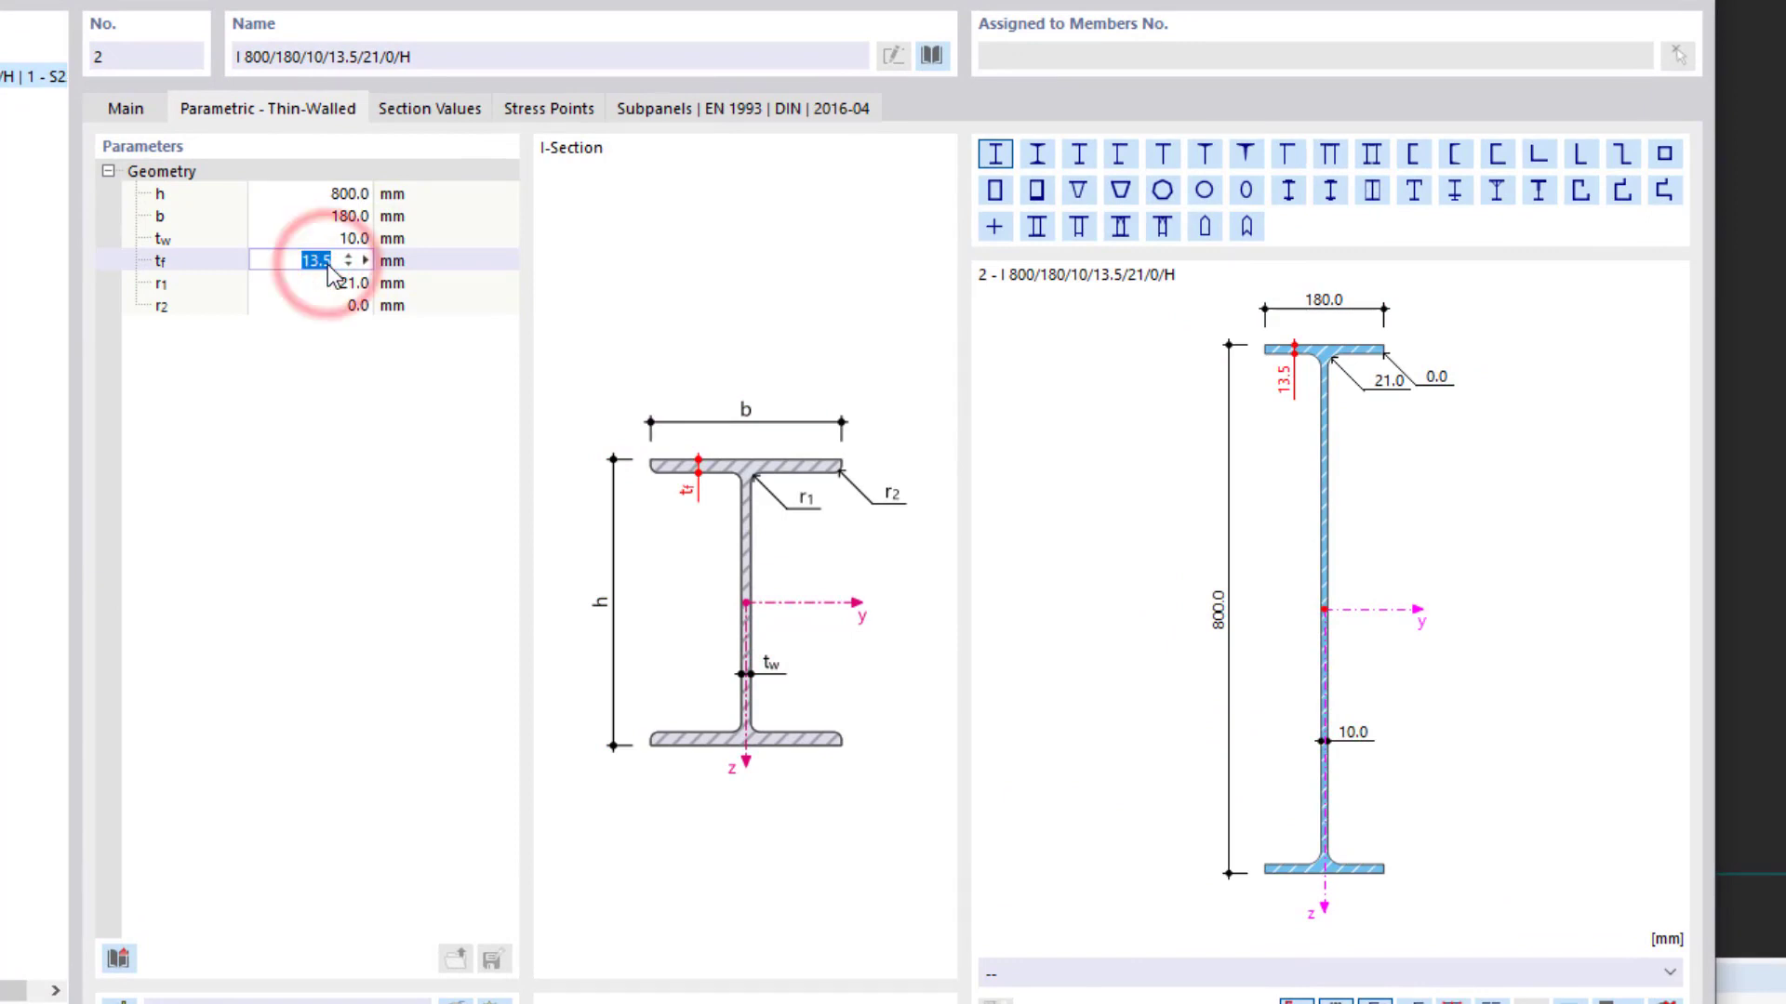
{"action": "type", "text": "14"}
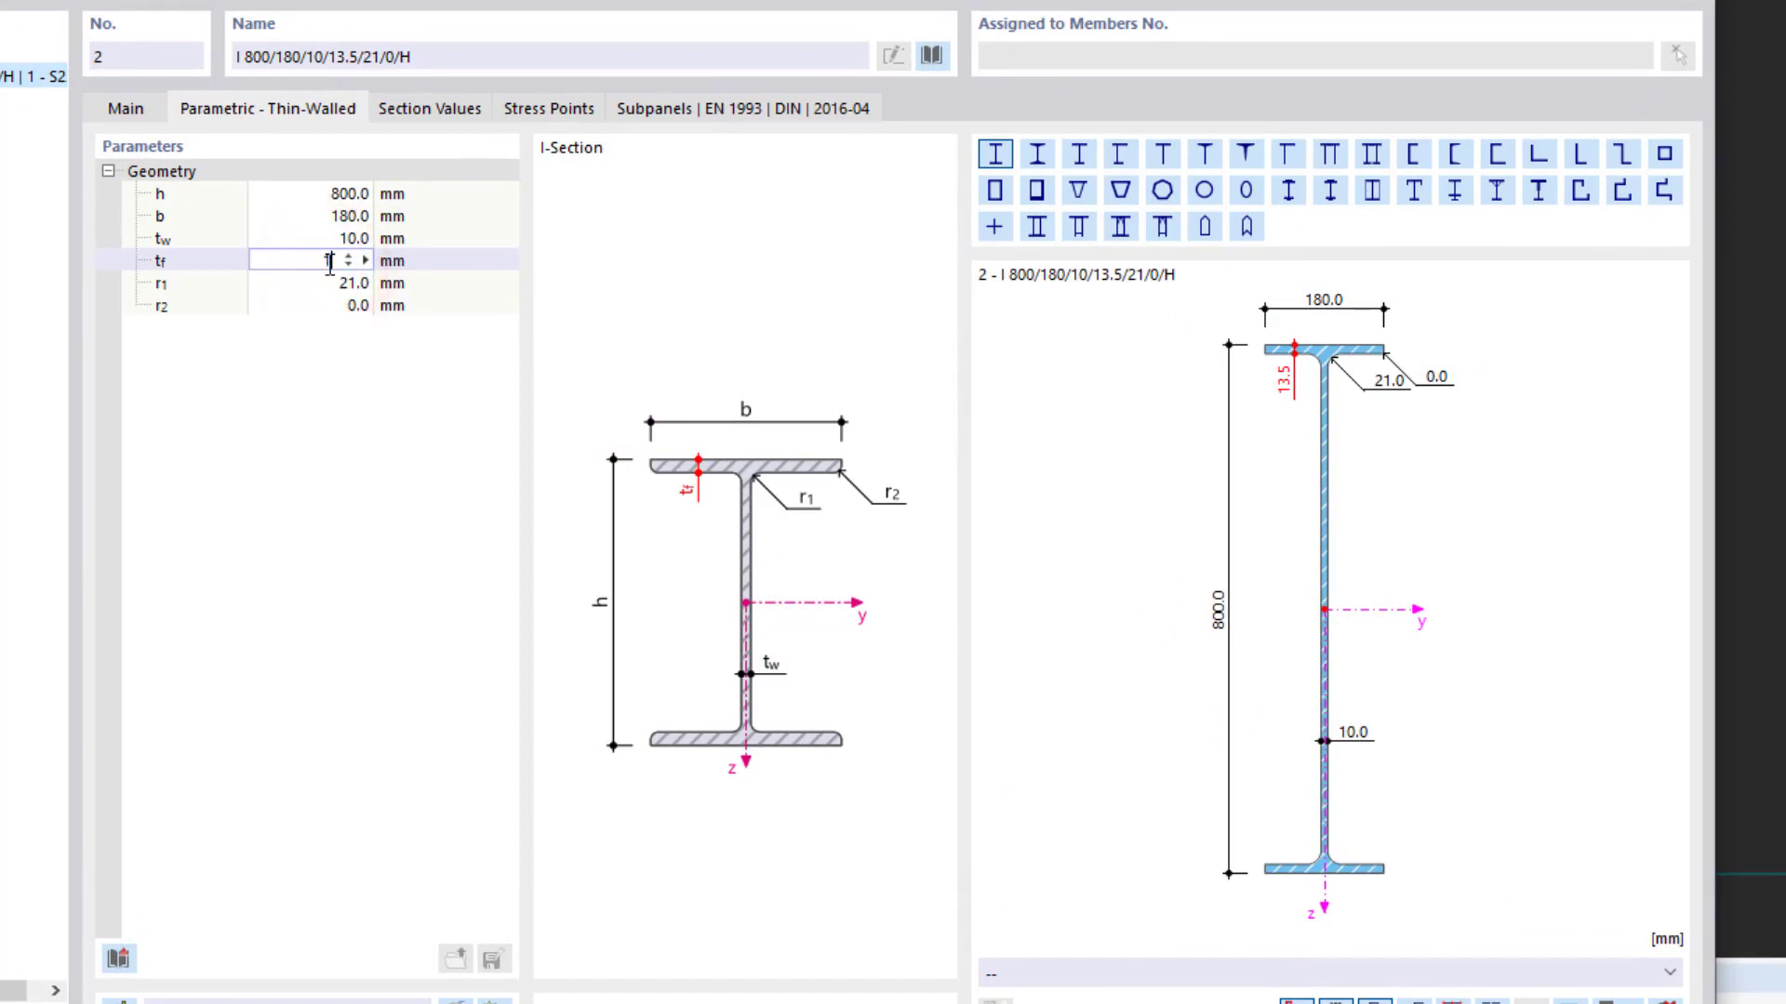
{"action": "left_click", "coordinate": [335, 282]}
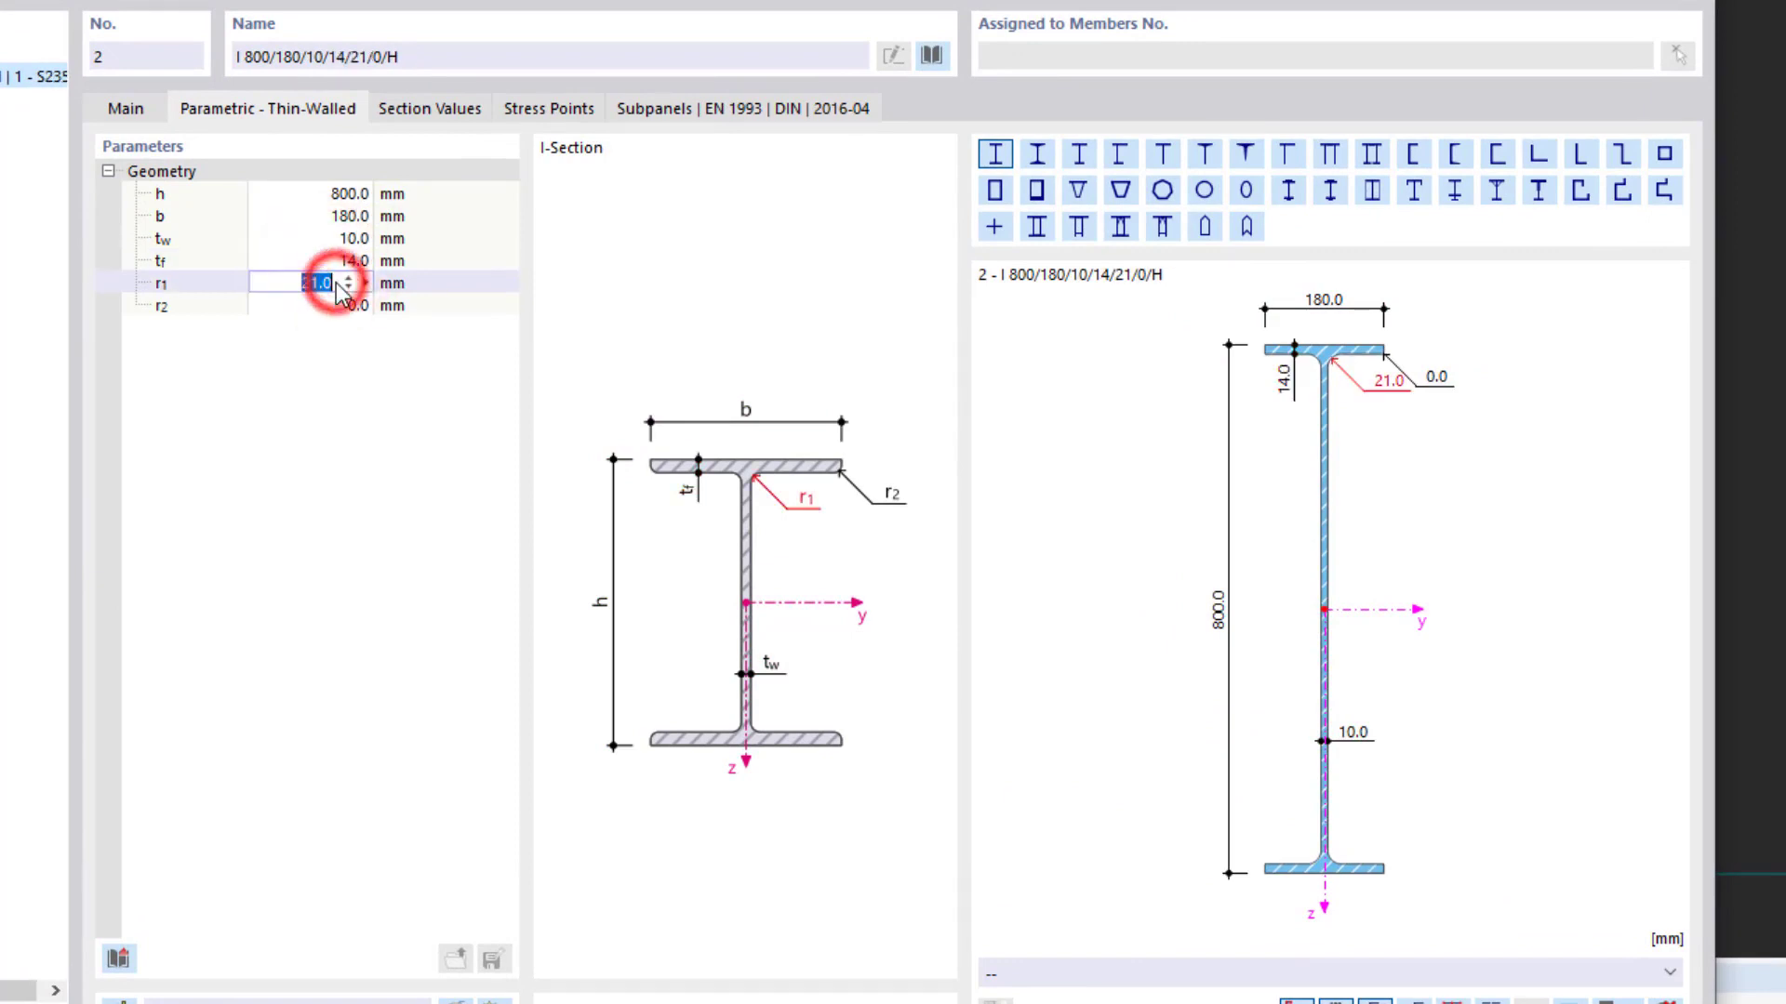
{"action": "type", "text": "0"}
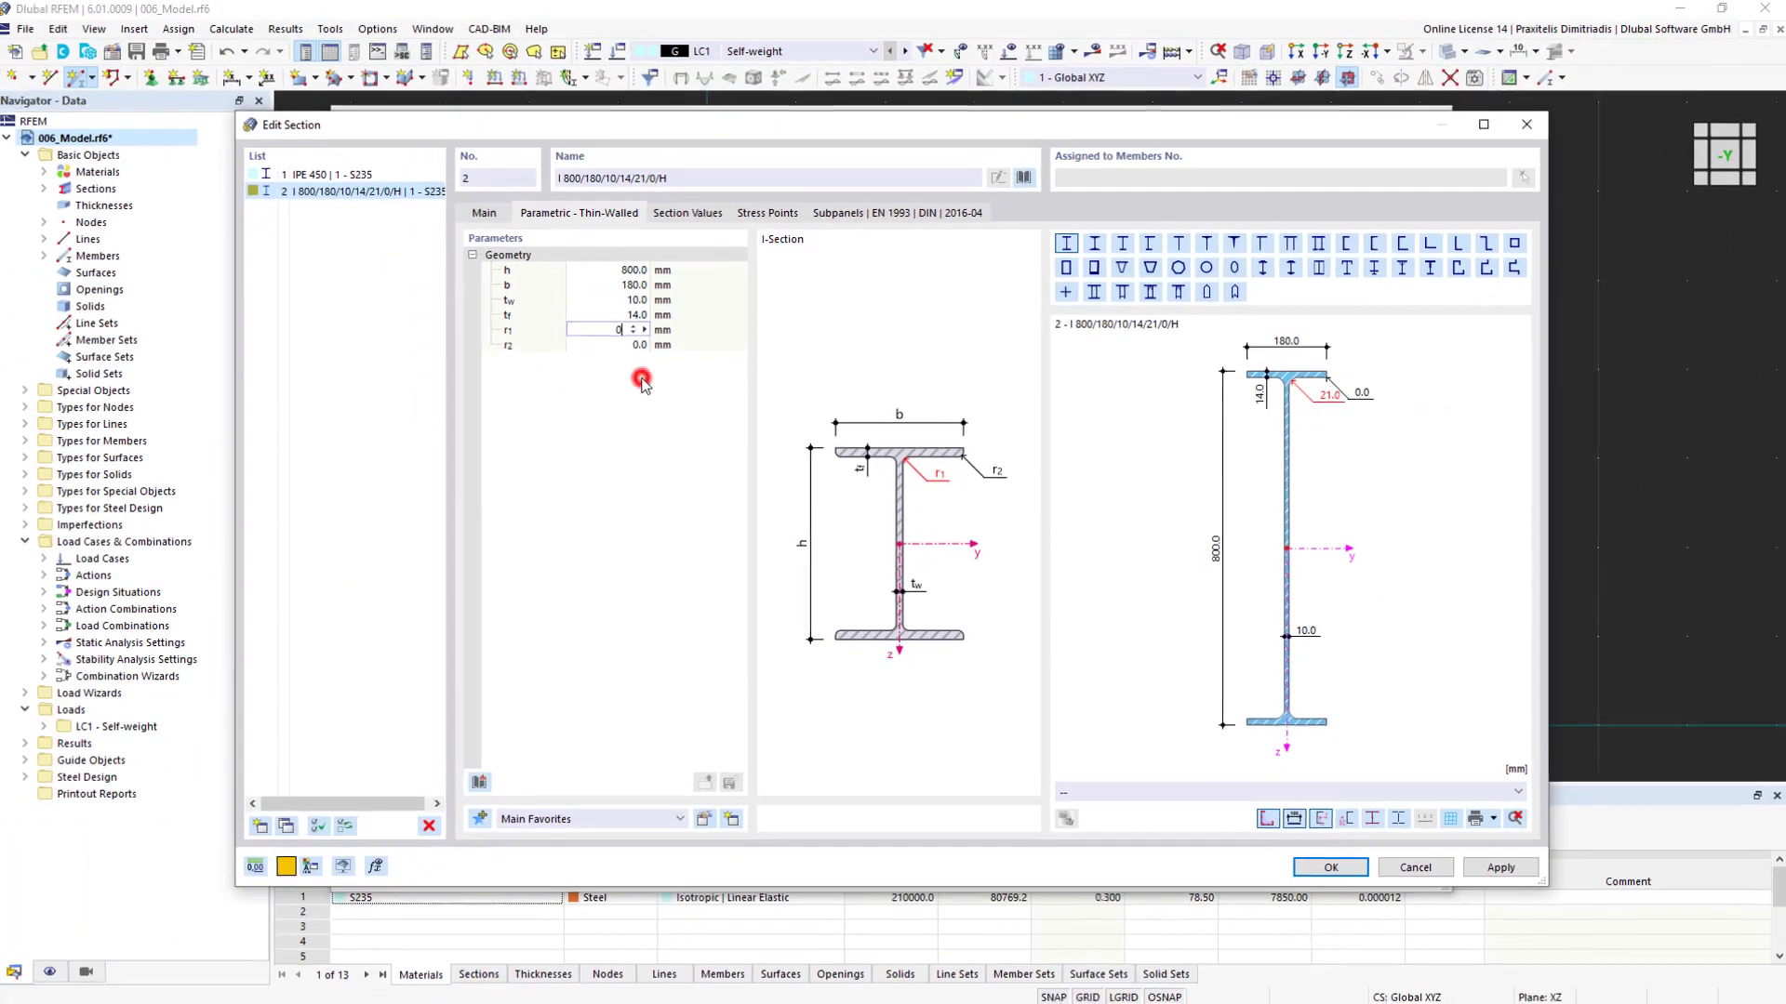
{"action": "left_click", "coordinate": [367, 364]}
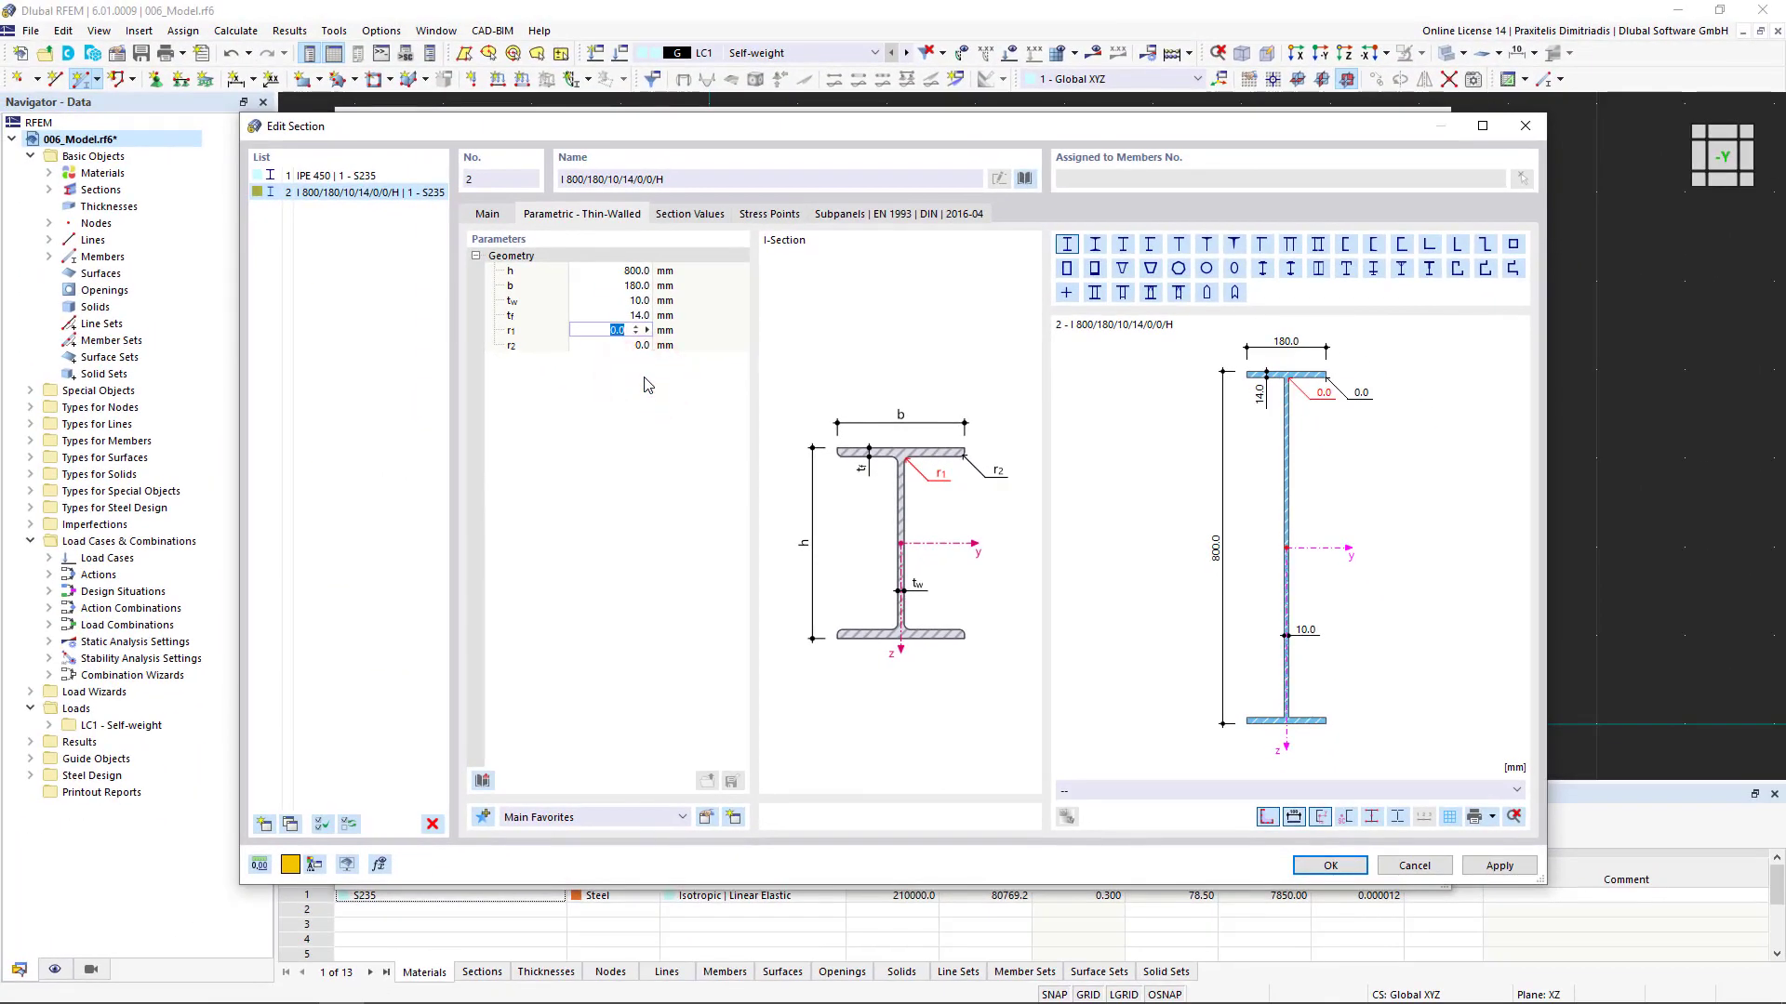
Duplicate section 2 as section 3 with 400 mm depth (I 400/180/10/14/0/0/H) and confirm
{"action": "left_click", "coordinate": [290, 824]}
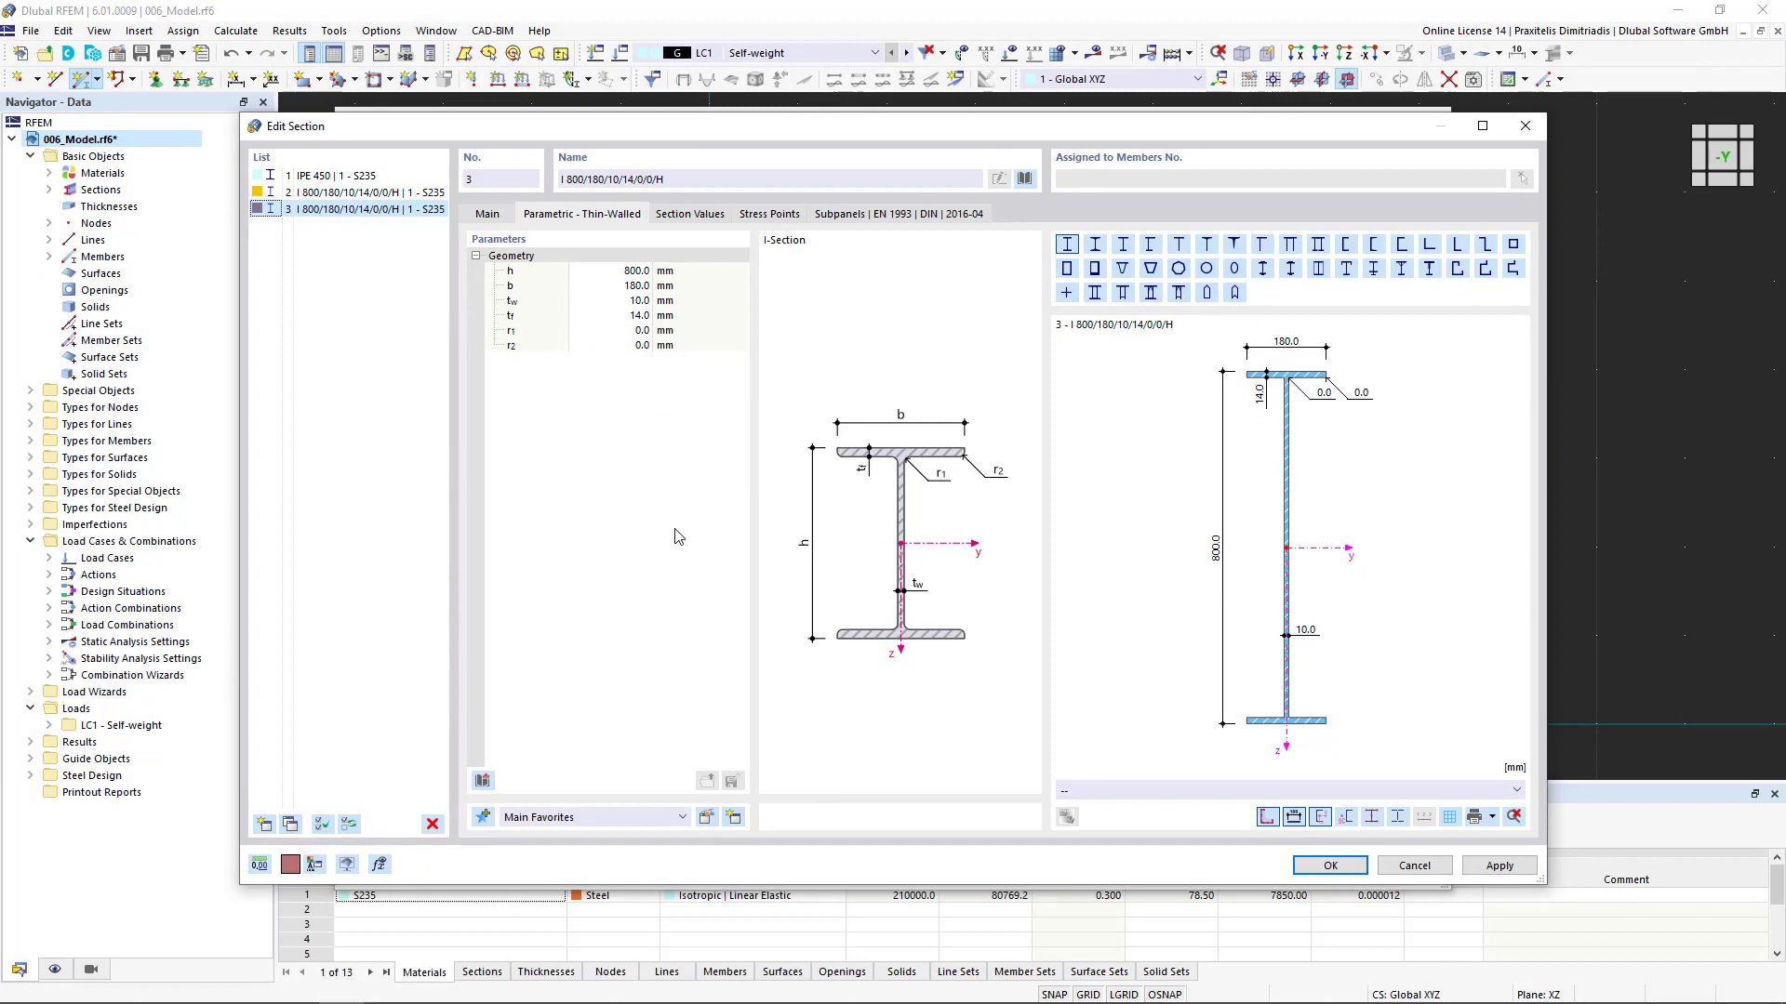
{"action": "left_click", "coordinate": [633, 272]}
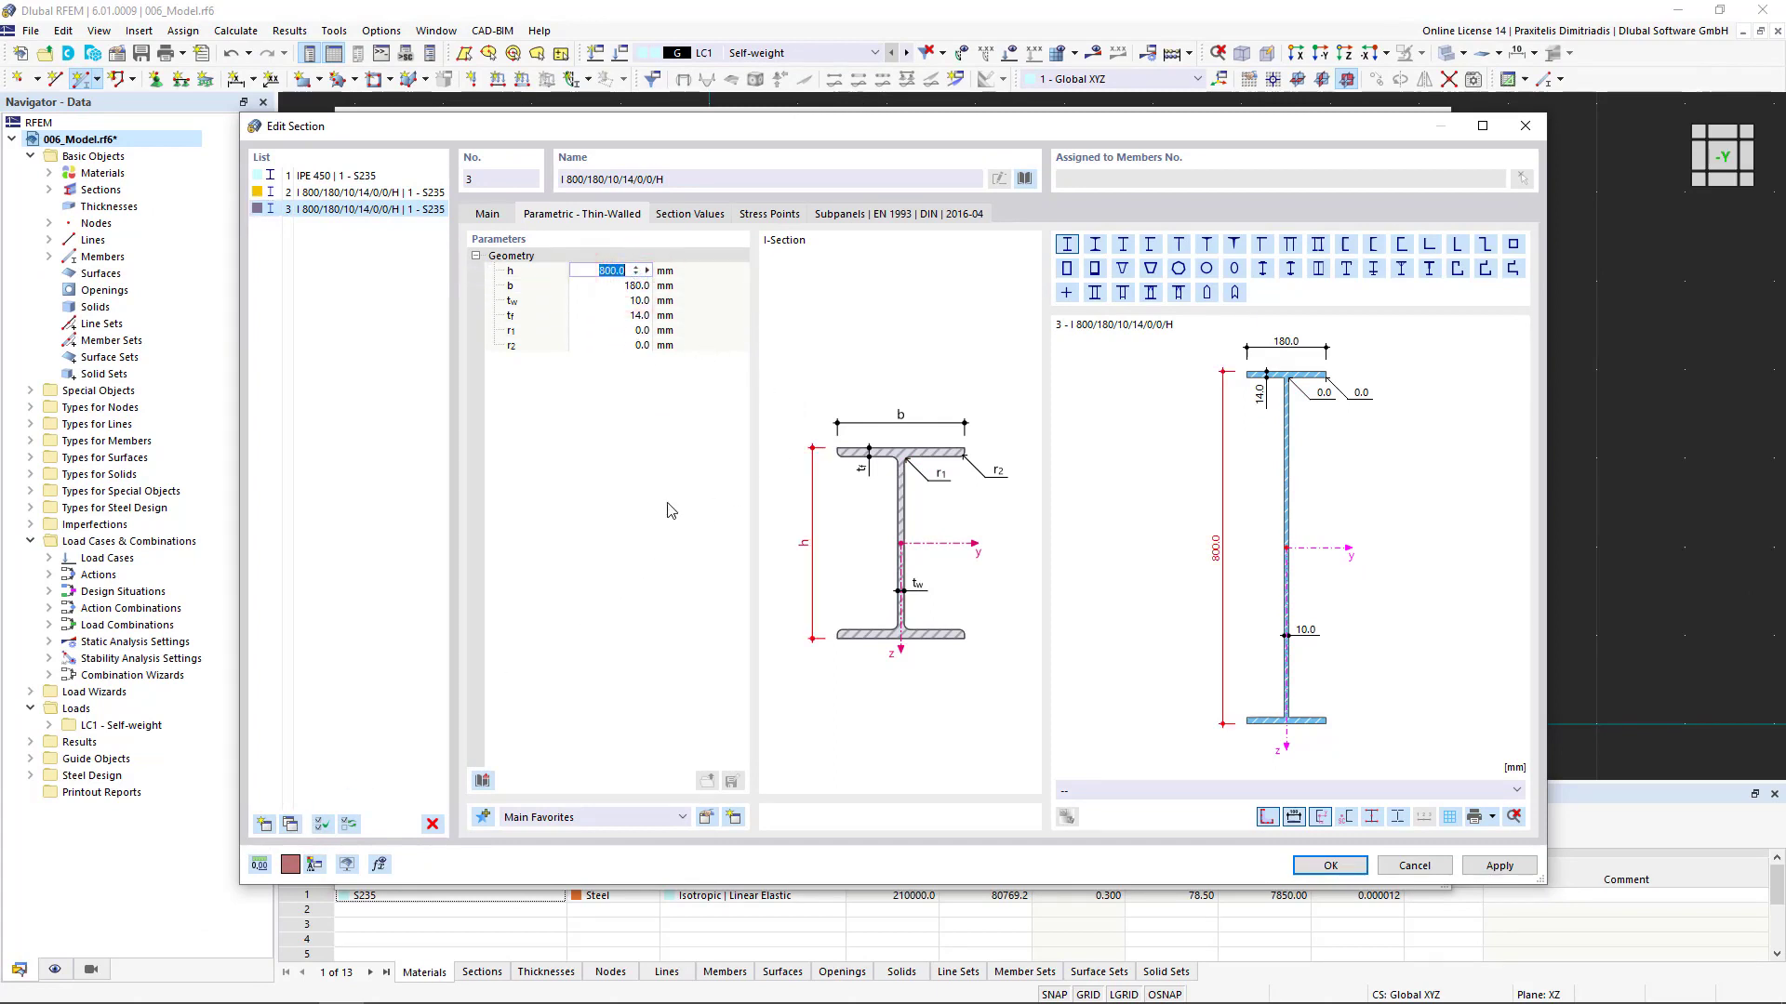
{"action": "type", "text": "400"}
{"action": "left_click", "coordinate": [670, 509]}
{"action": "left_click", "coordinate": [1330, 868]}
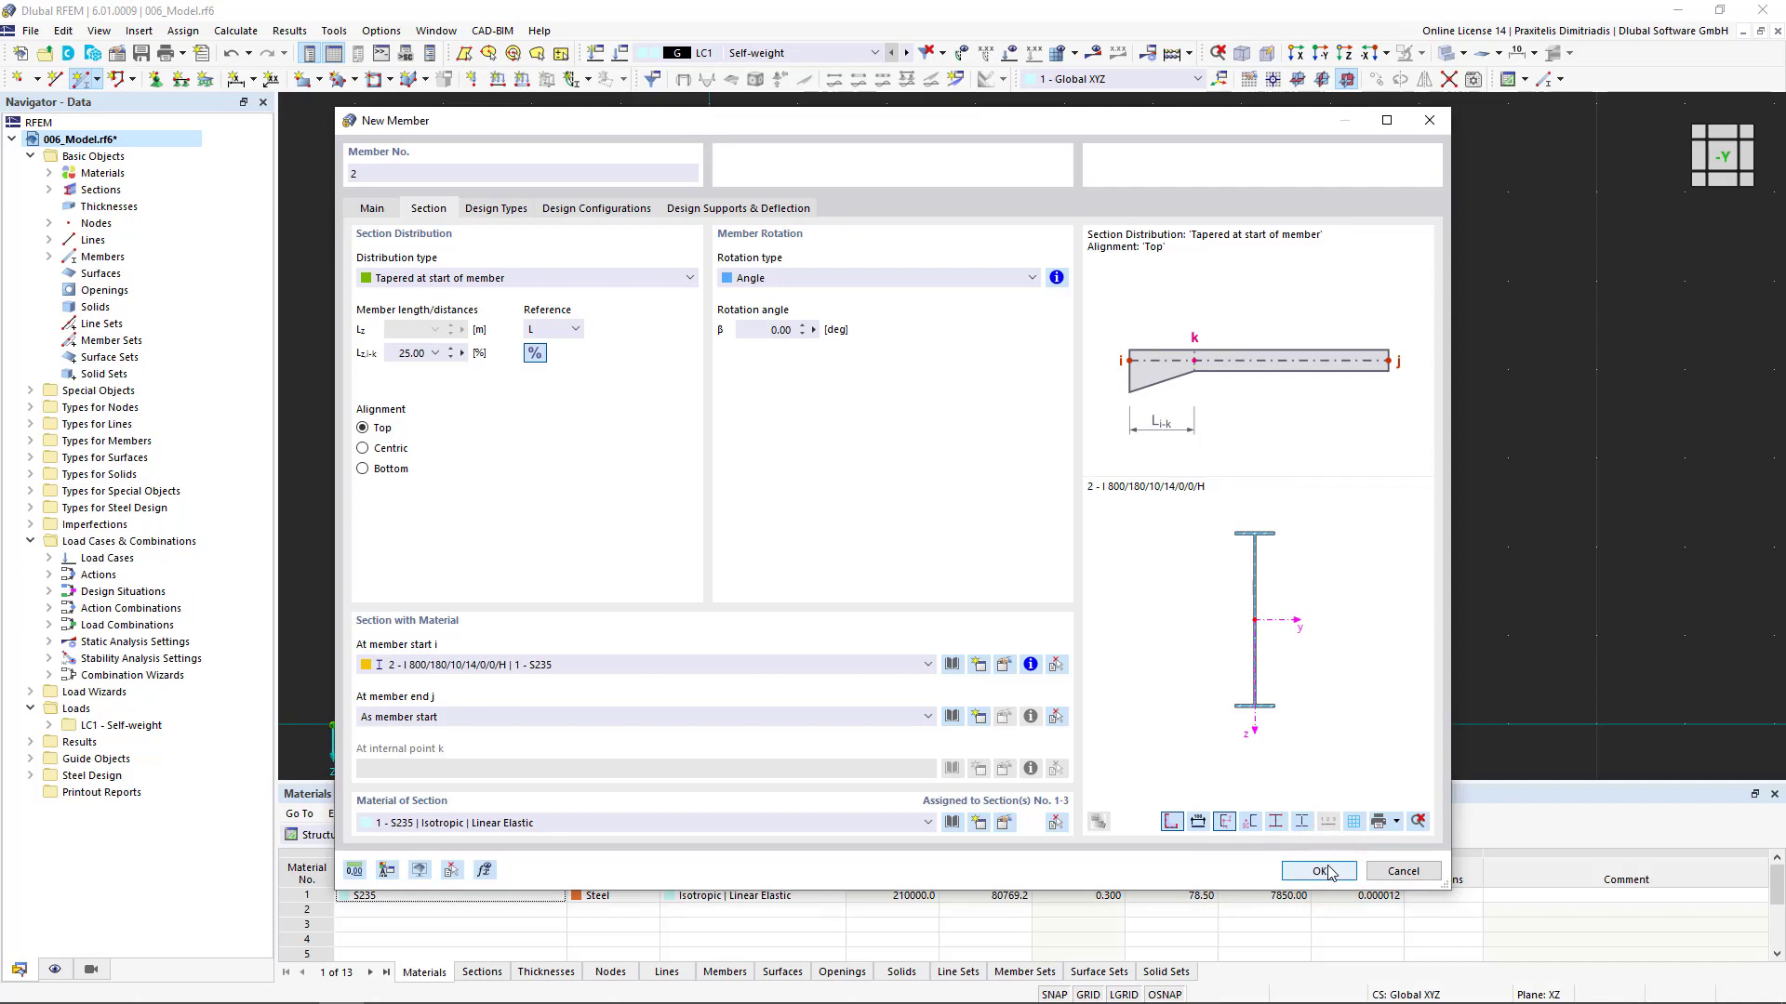
Set member 2's end section to 3 - I 400/180/10/14/0/0/H and confirm the tapered member
{"action": "left_click", "coordinate": [893, 724]}
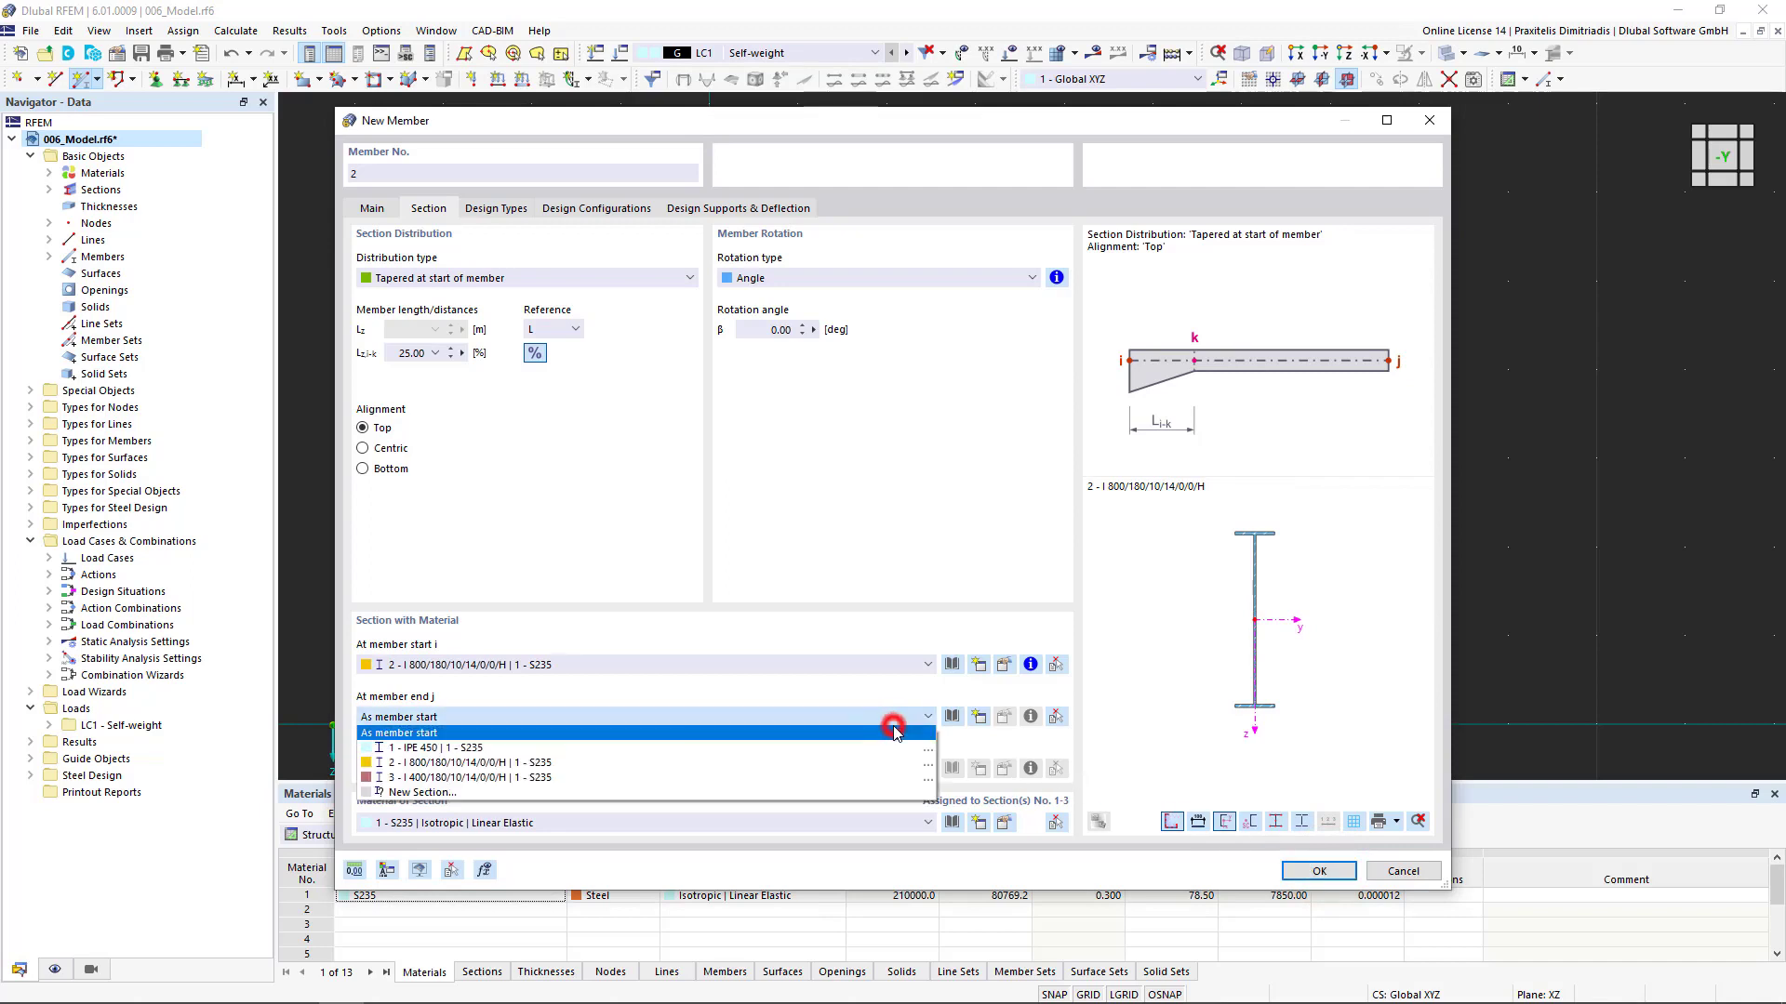
{"action": "left_click", "coordinate": [545, 779]}
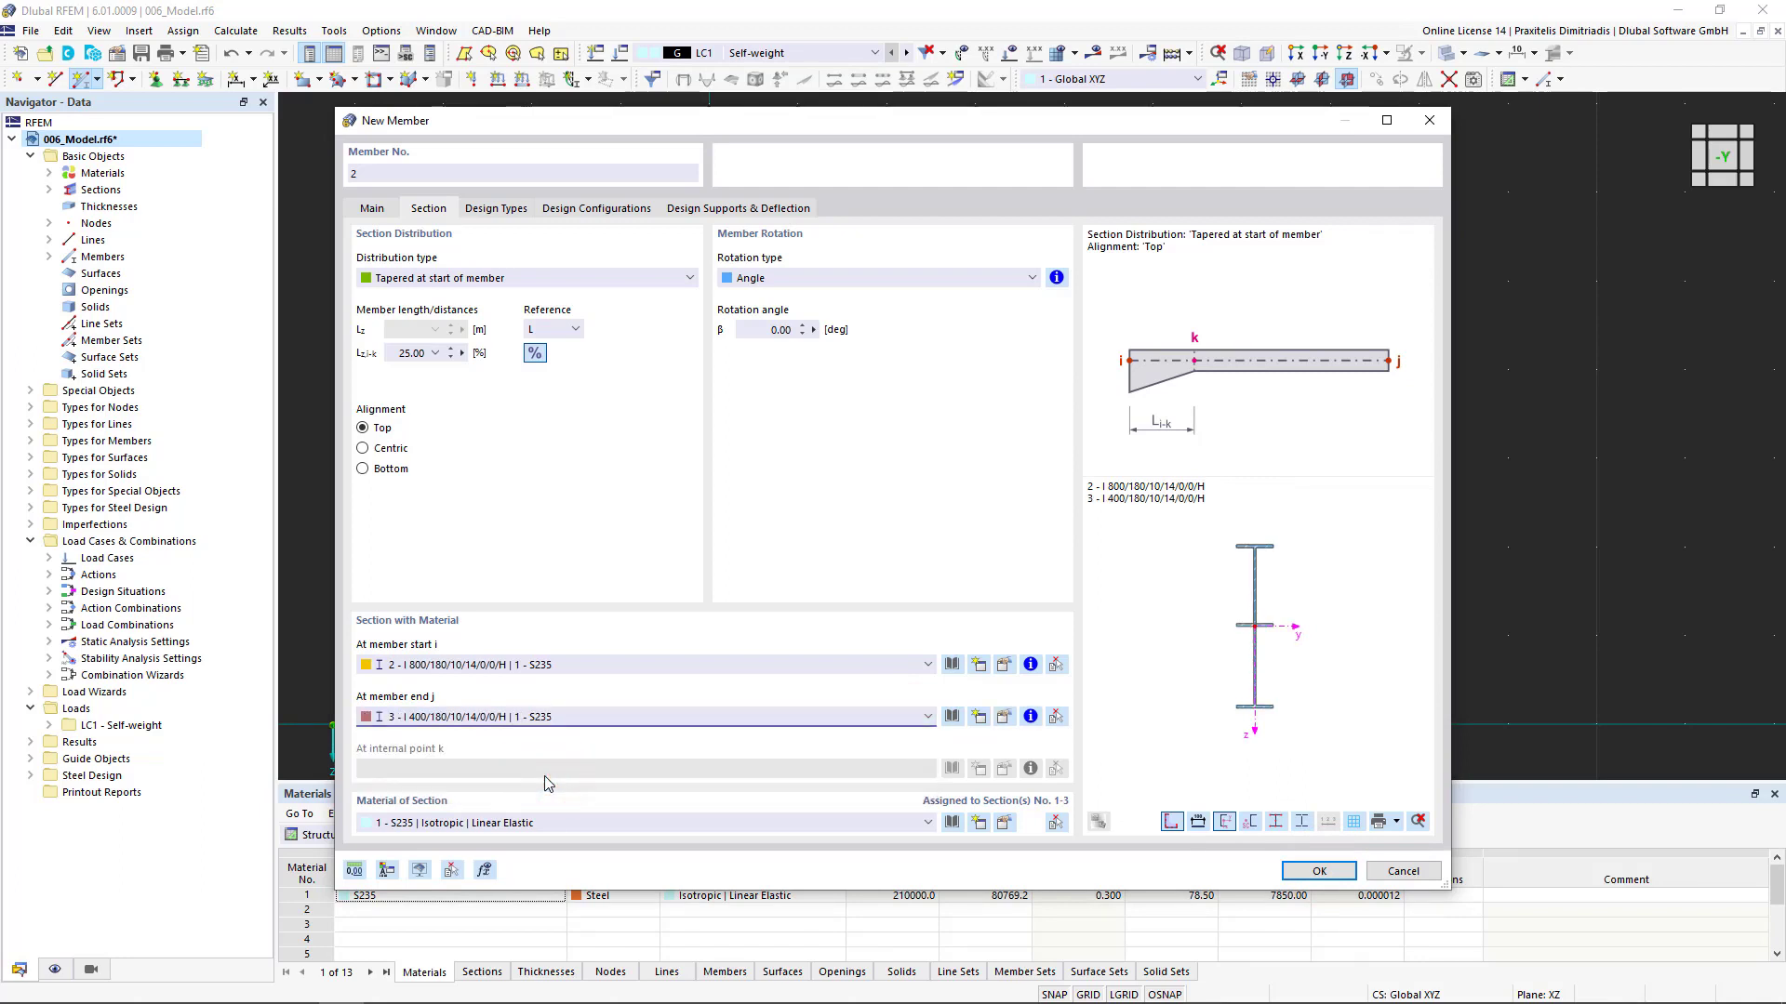
{"action": "left_click", "coordinate": [1311, 870]}
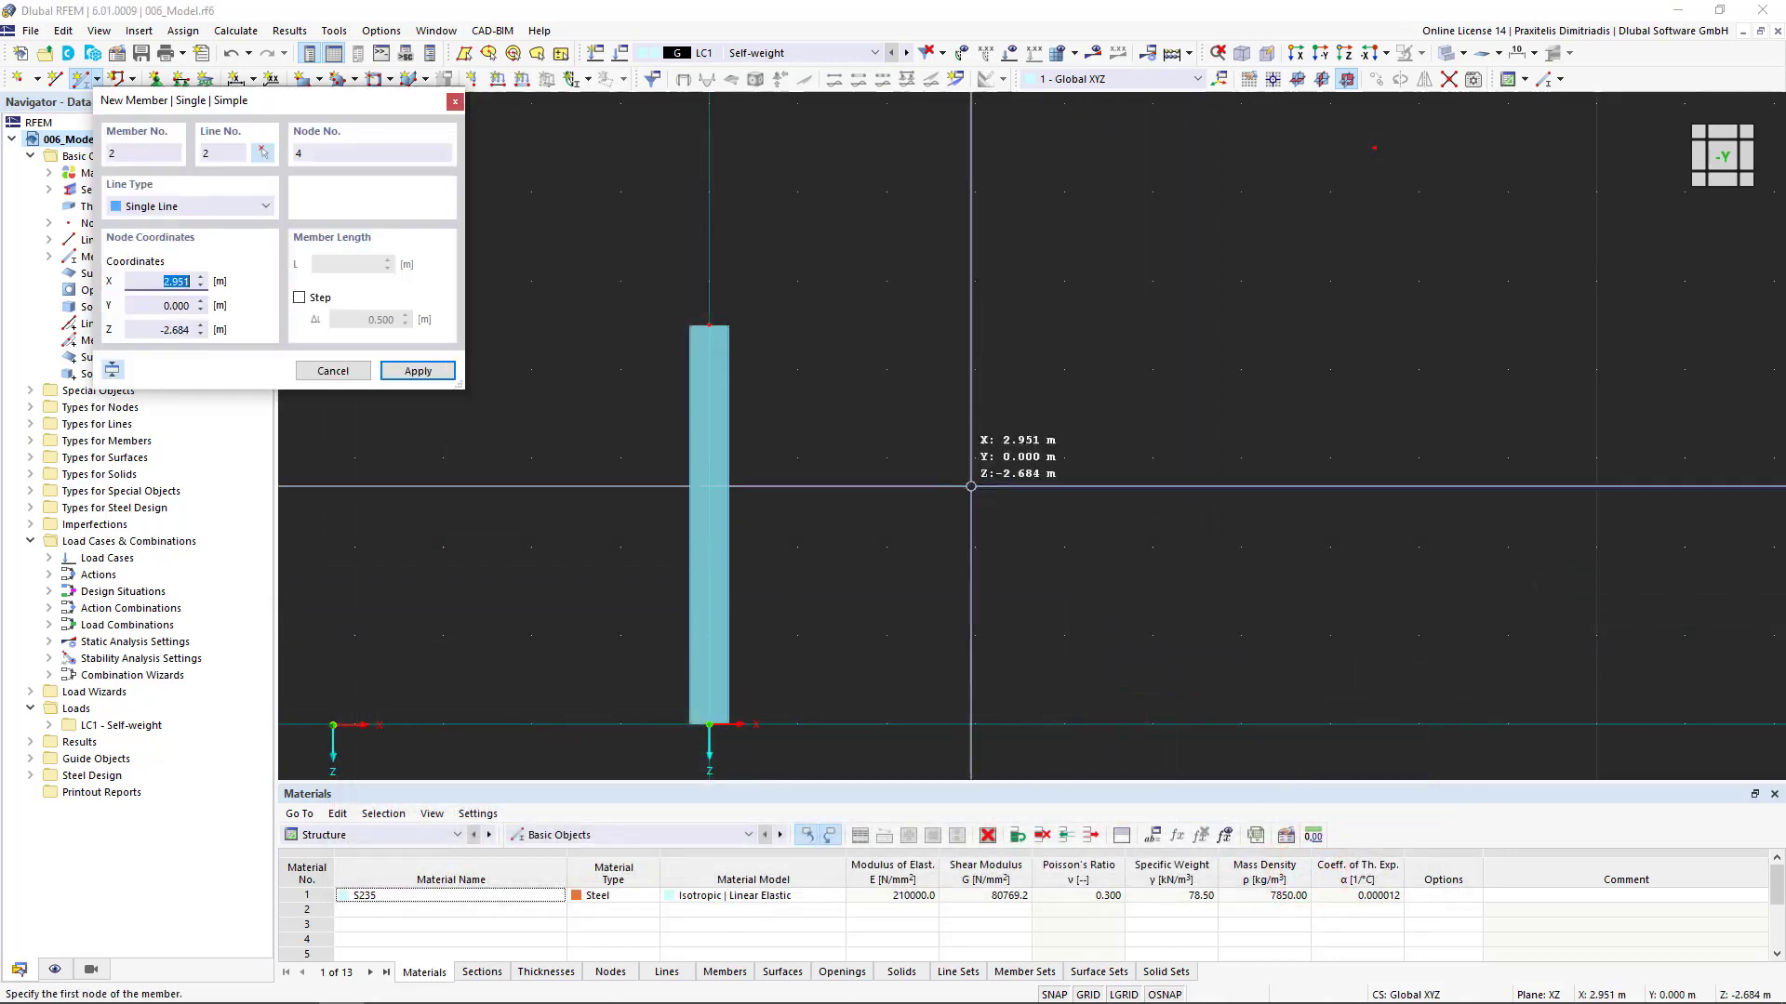
Draw the tapered rafter from the column top node to node 3 at X 7.5, Z -6.5
{"action": "left_click", "coordinate": [709, 325]}
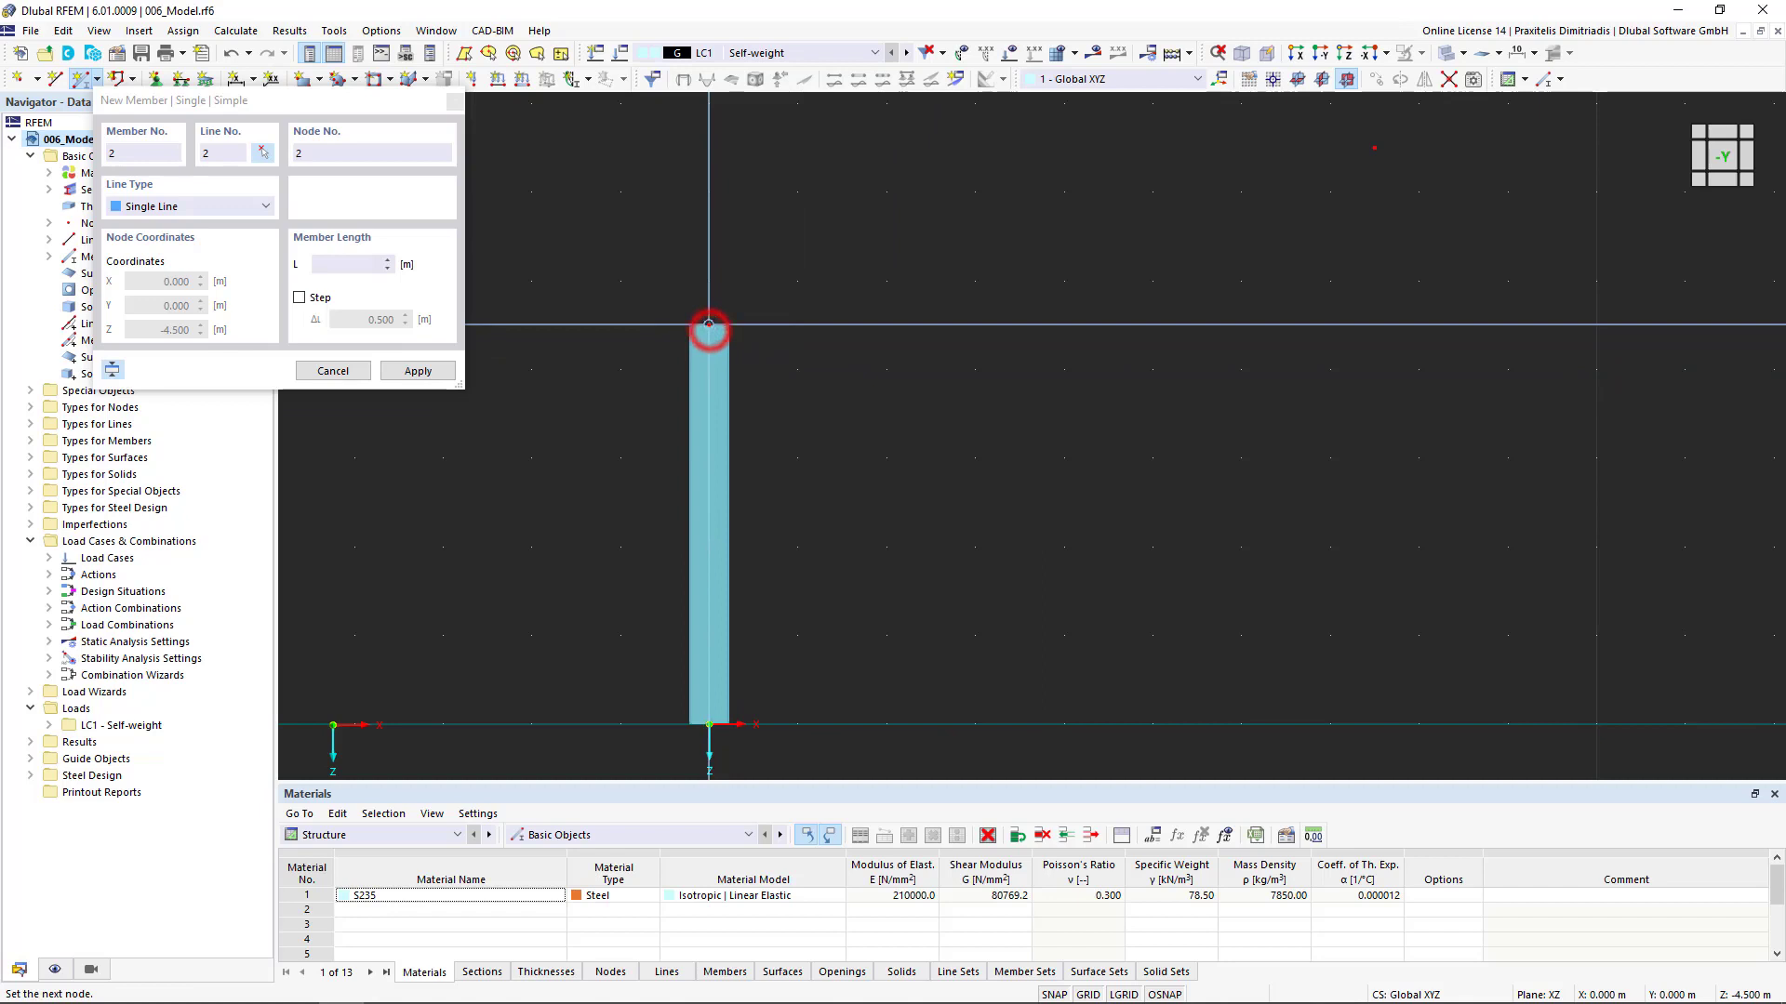
{"action": "left_click", "coordinate": [1374, 147]}
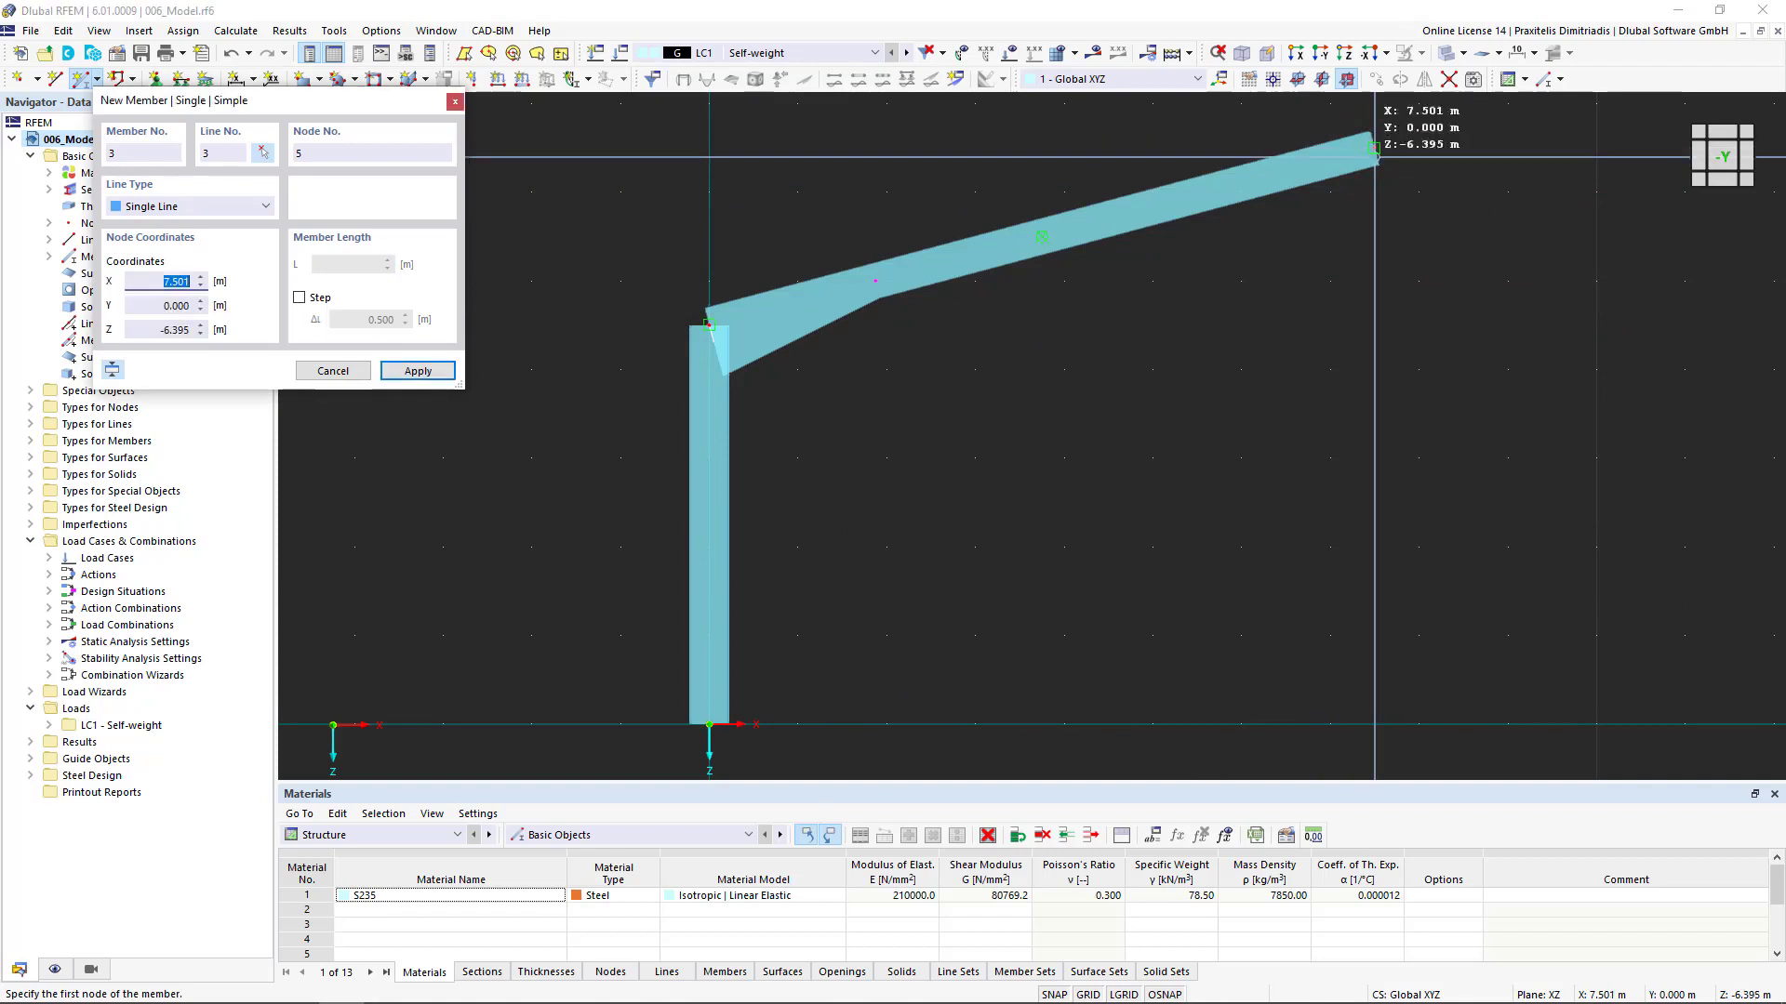
{"action": "right_click", "coordinate": [1473, 370]}
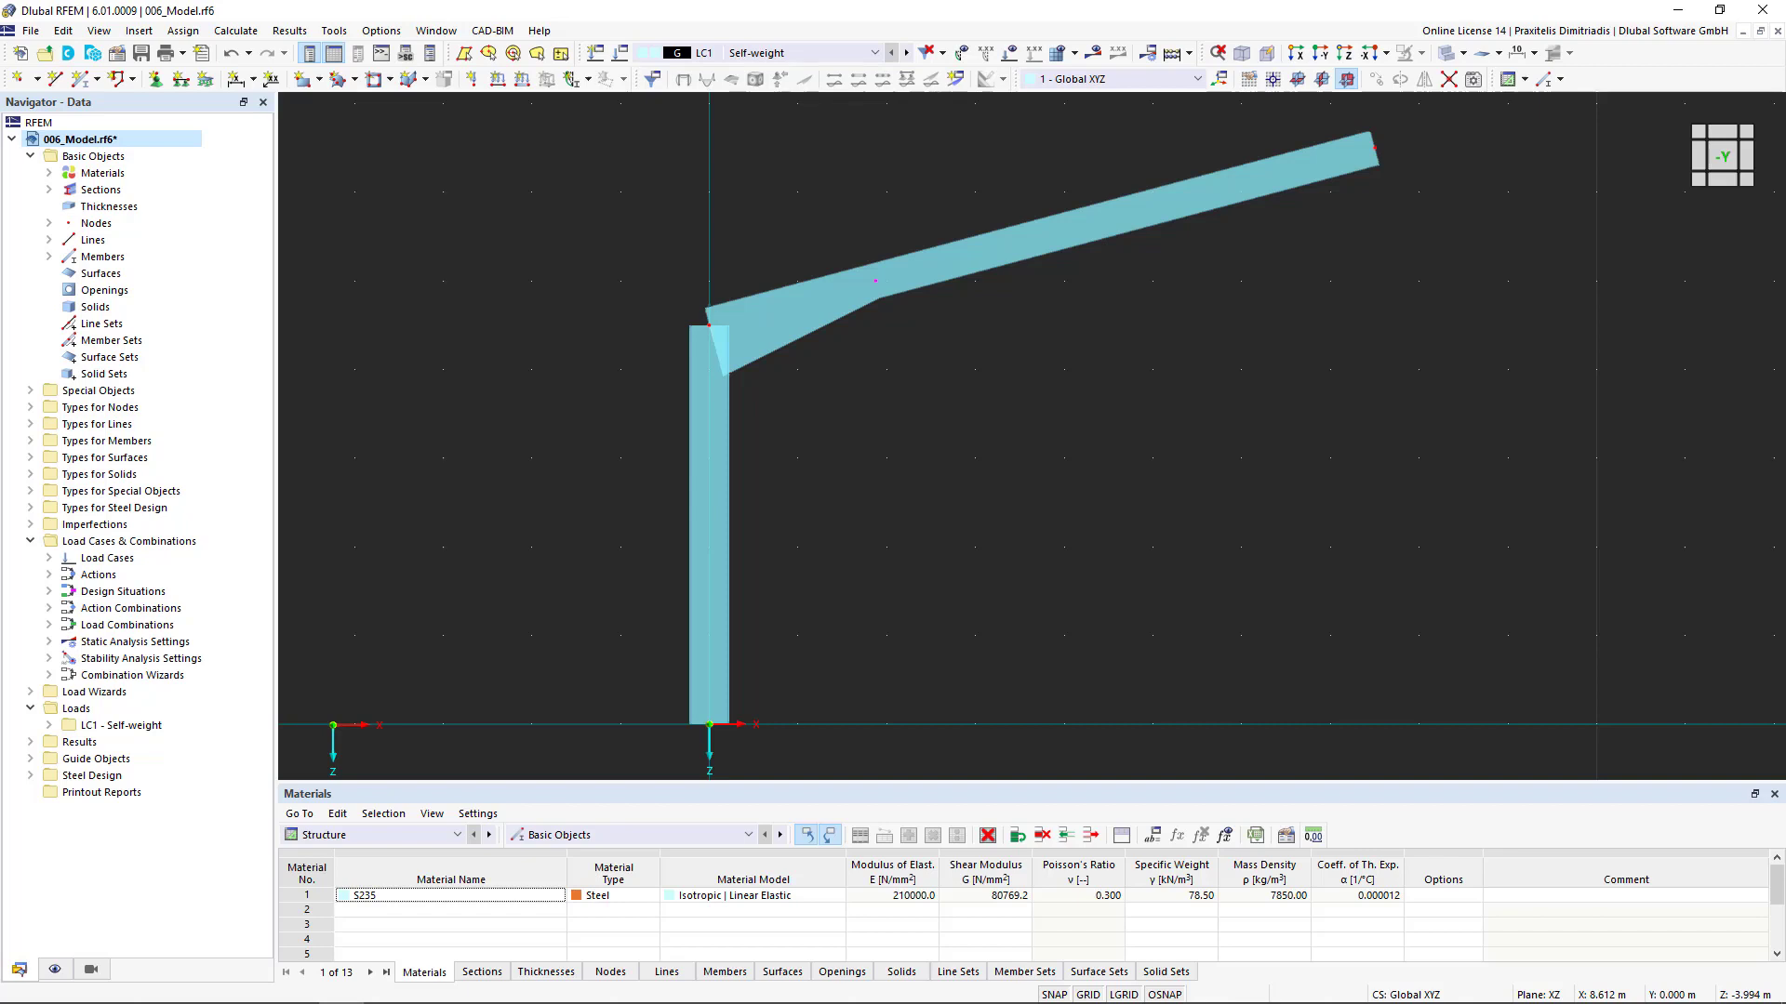
Add one intermediate 'On Member' node to column member 1 without splitting it
{"action": "right_click", "coordinate": [720, 486]}
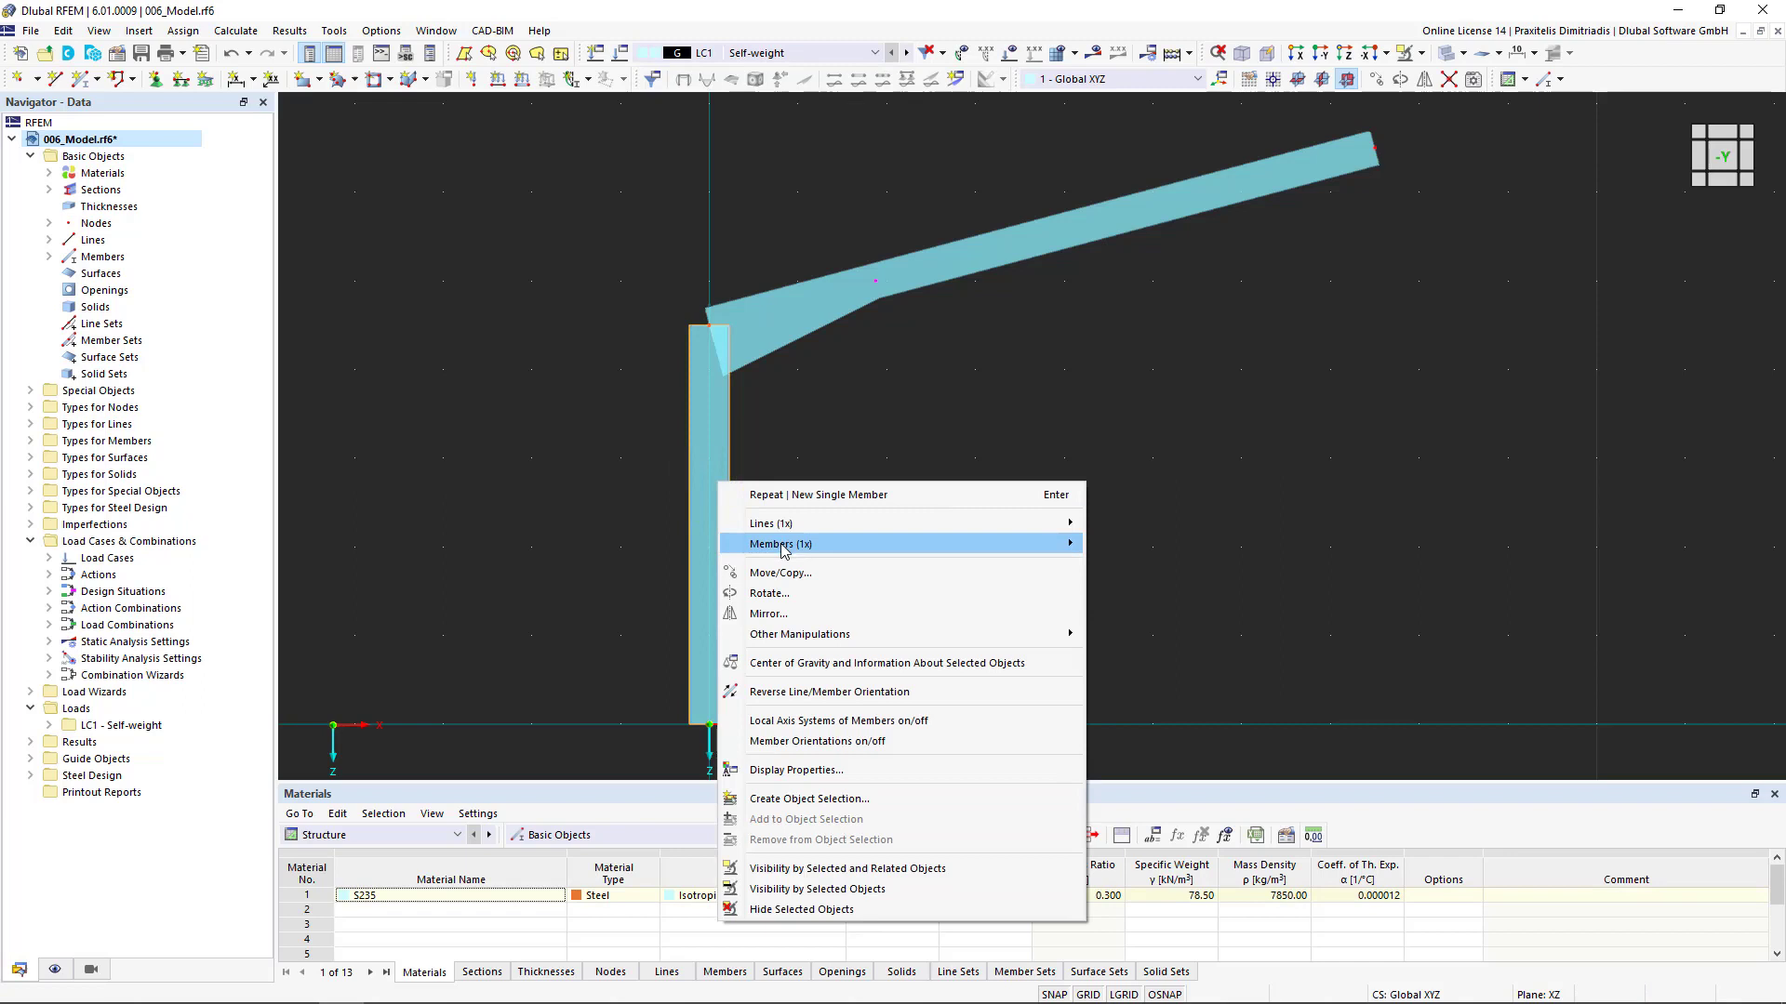
{"action": "mouse_move", "coordinate": [783, 549]}
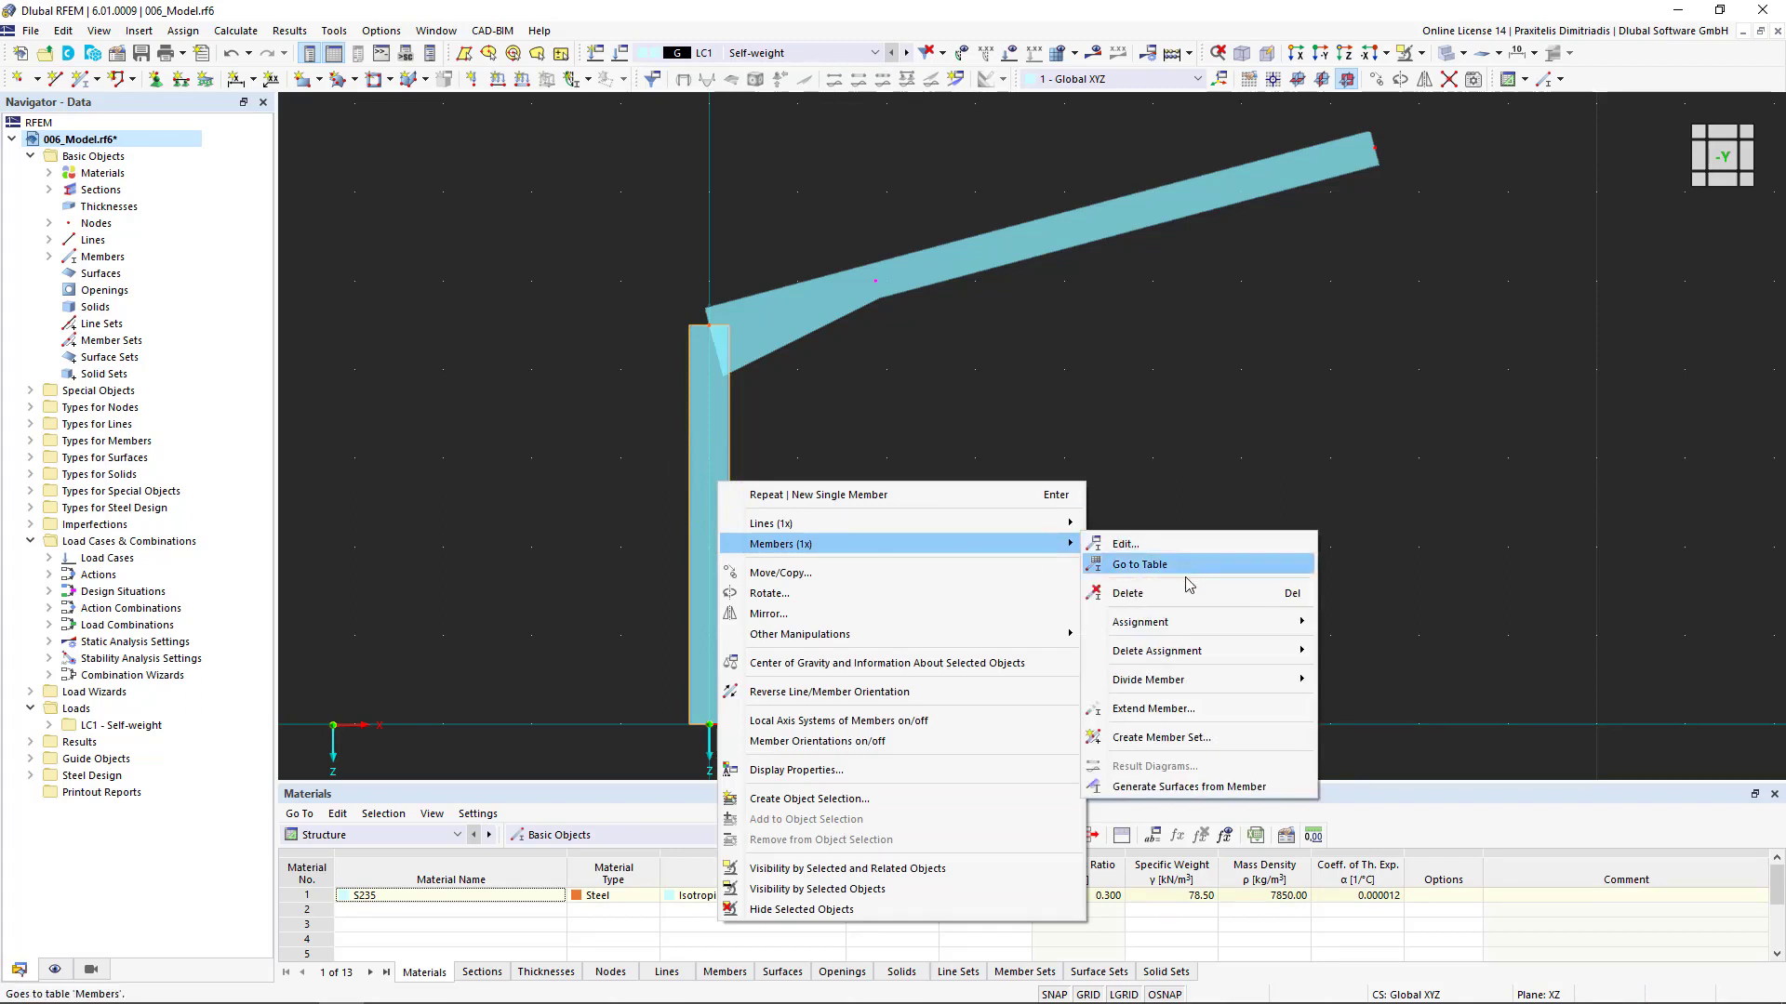
{"action": "mouse_move", "coordinate": [1224, 680]}
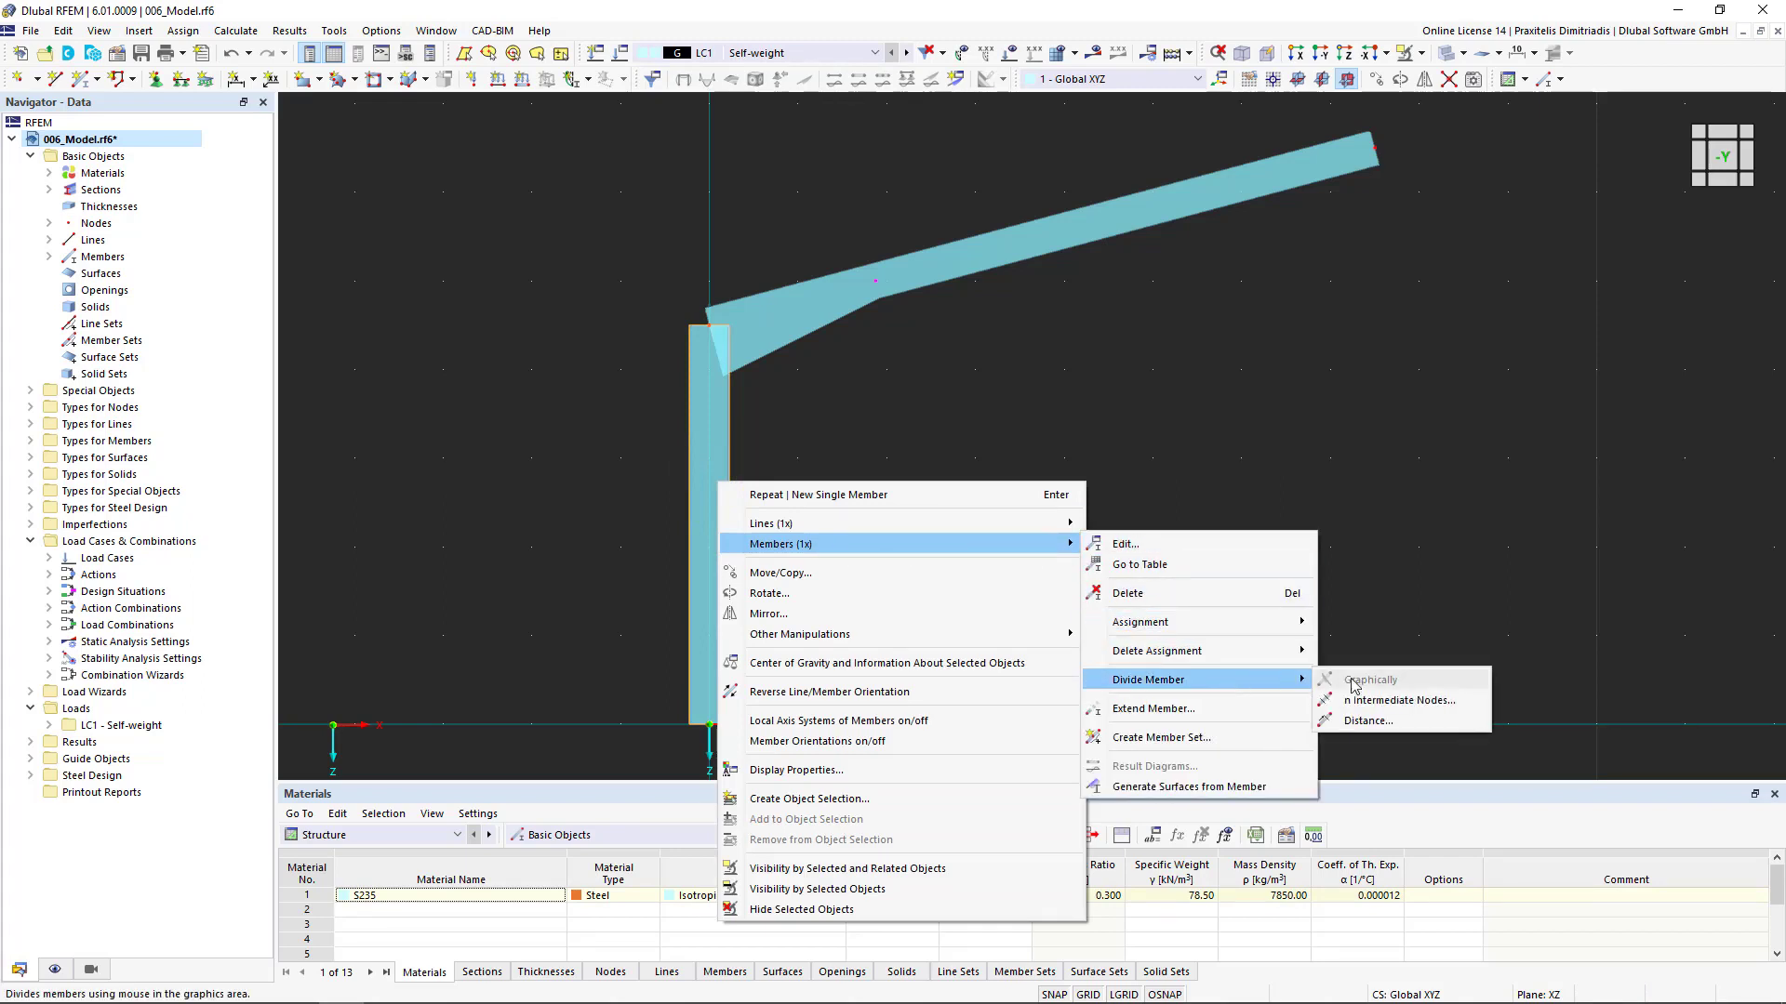
{"action": "left_click", "coordinate": [1426, 703]}
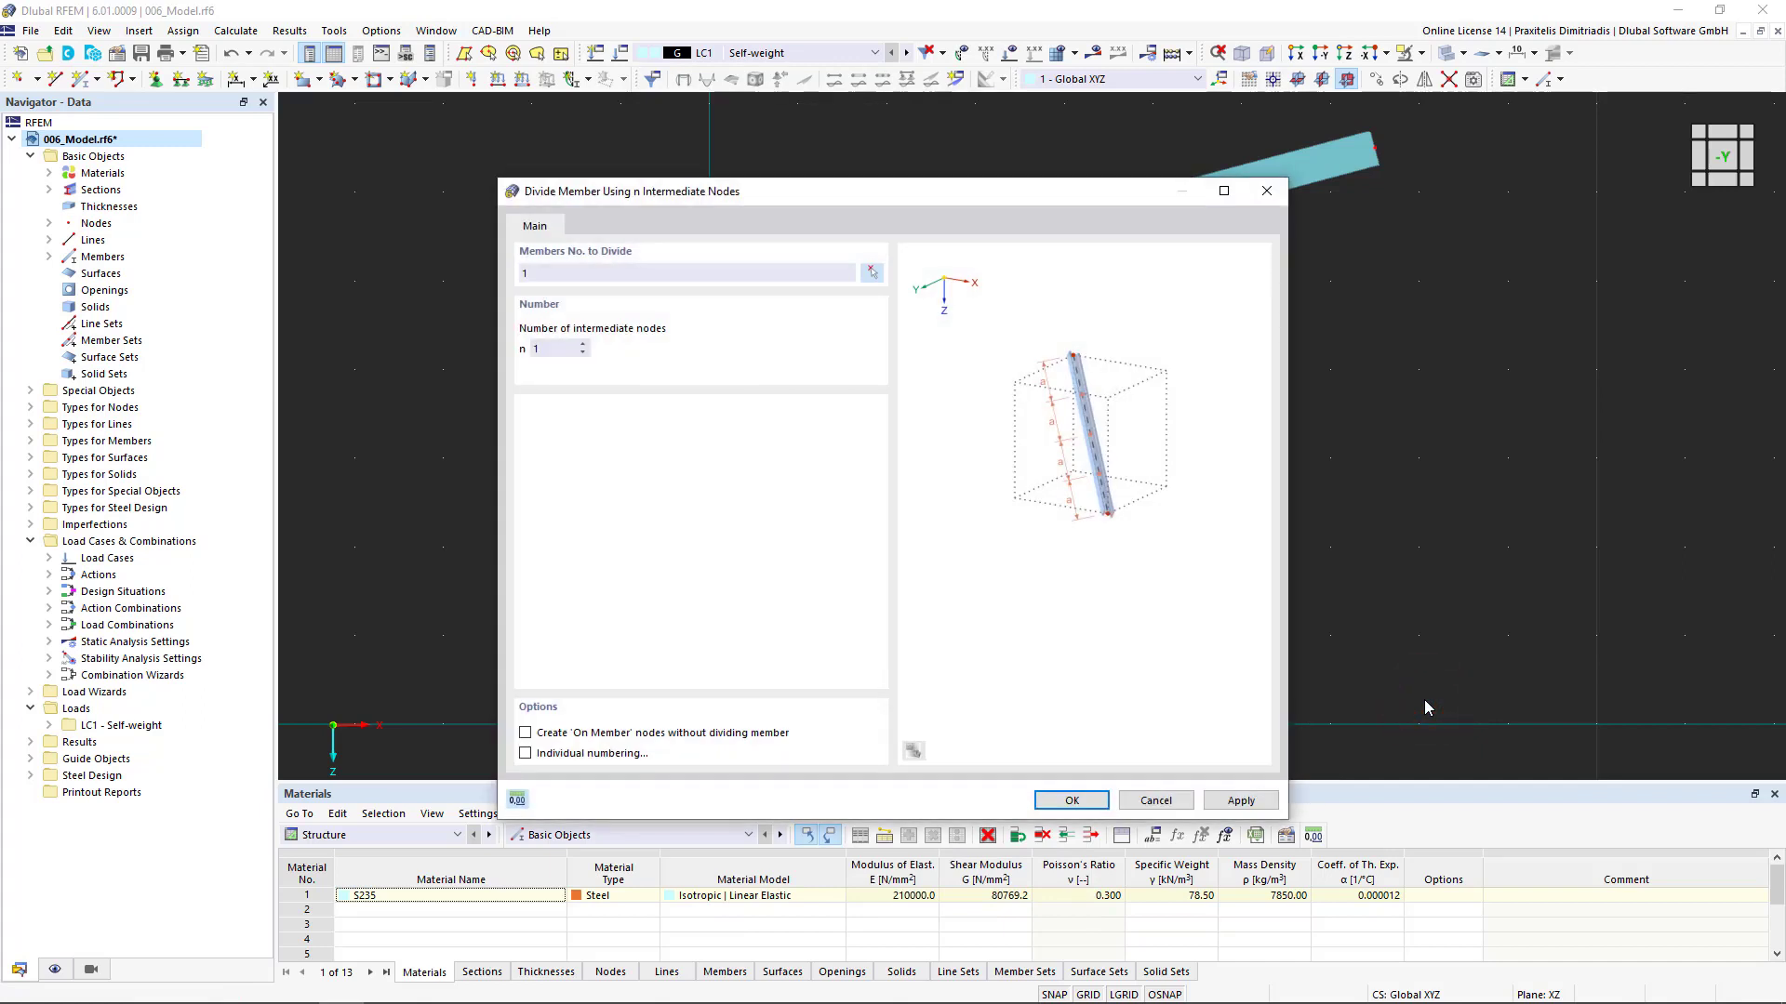
{"action": "left_click", "coordinate": [625, 738]}
Confirm the column division, then give rafter member 2 two 'On Member' intermediate nodes
{"action": "left_click", "coordinate": [1066, 799]}
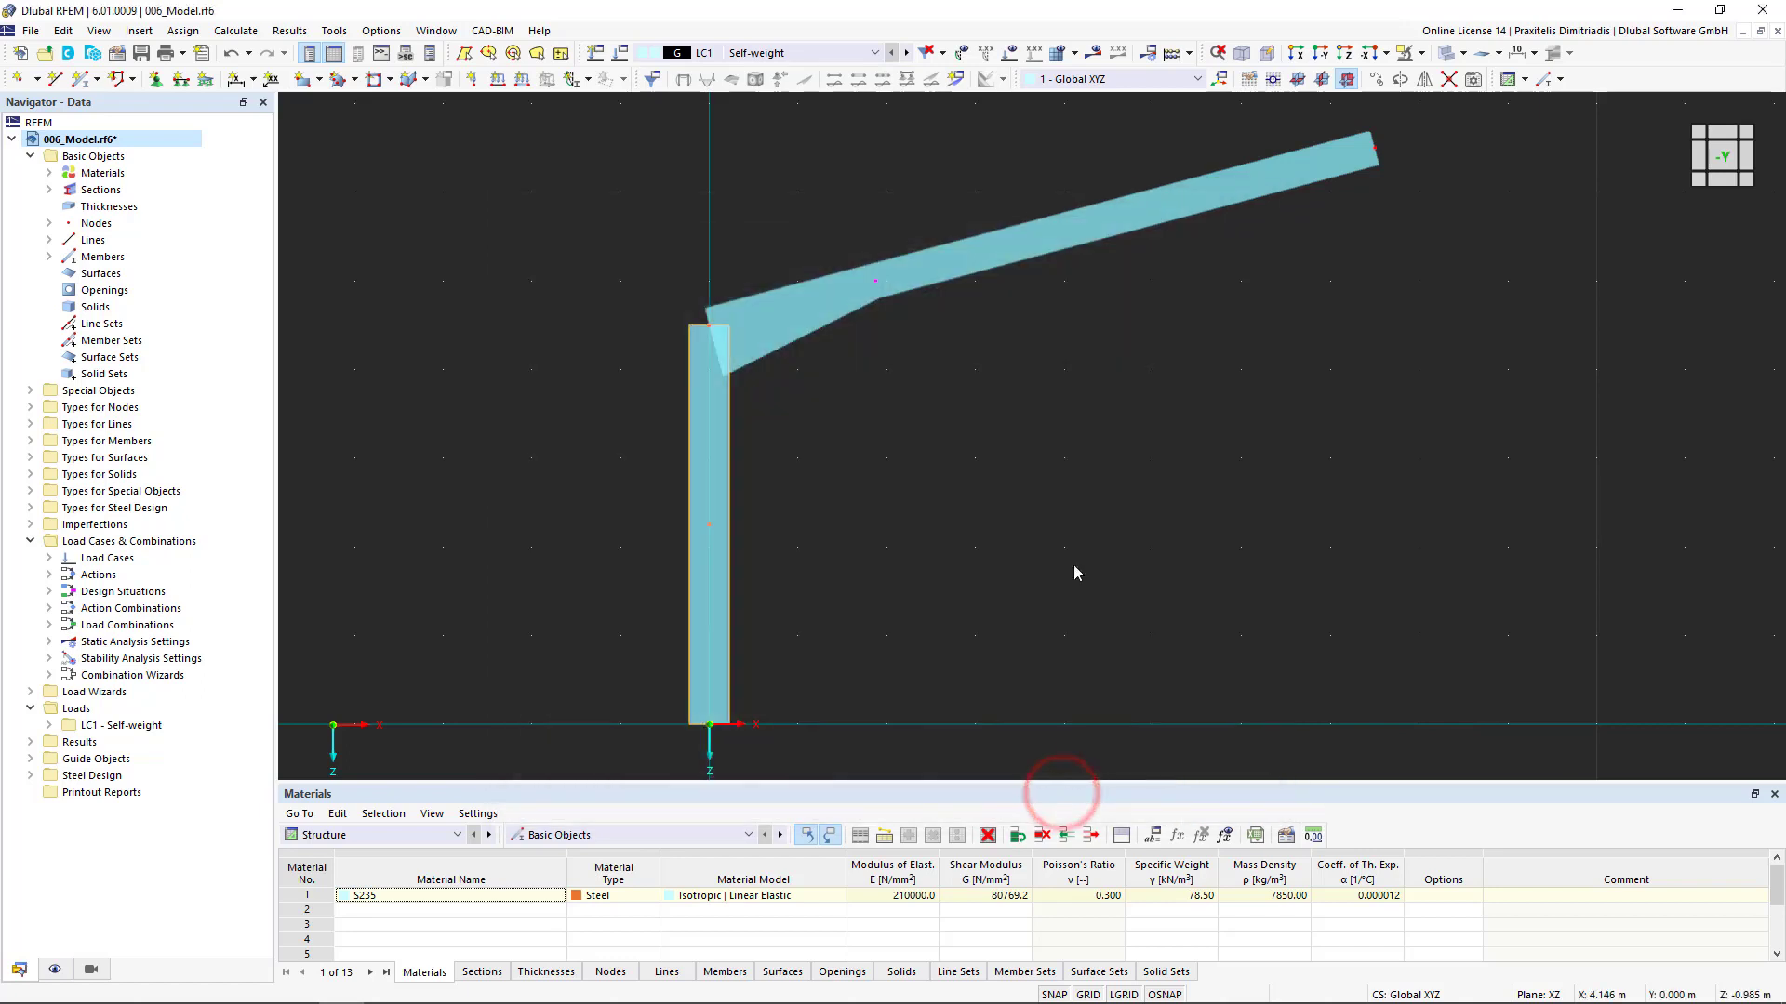
{"action": "right_click", "coordinate": [1069, 241]}
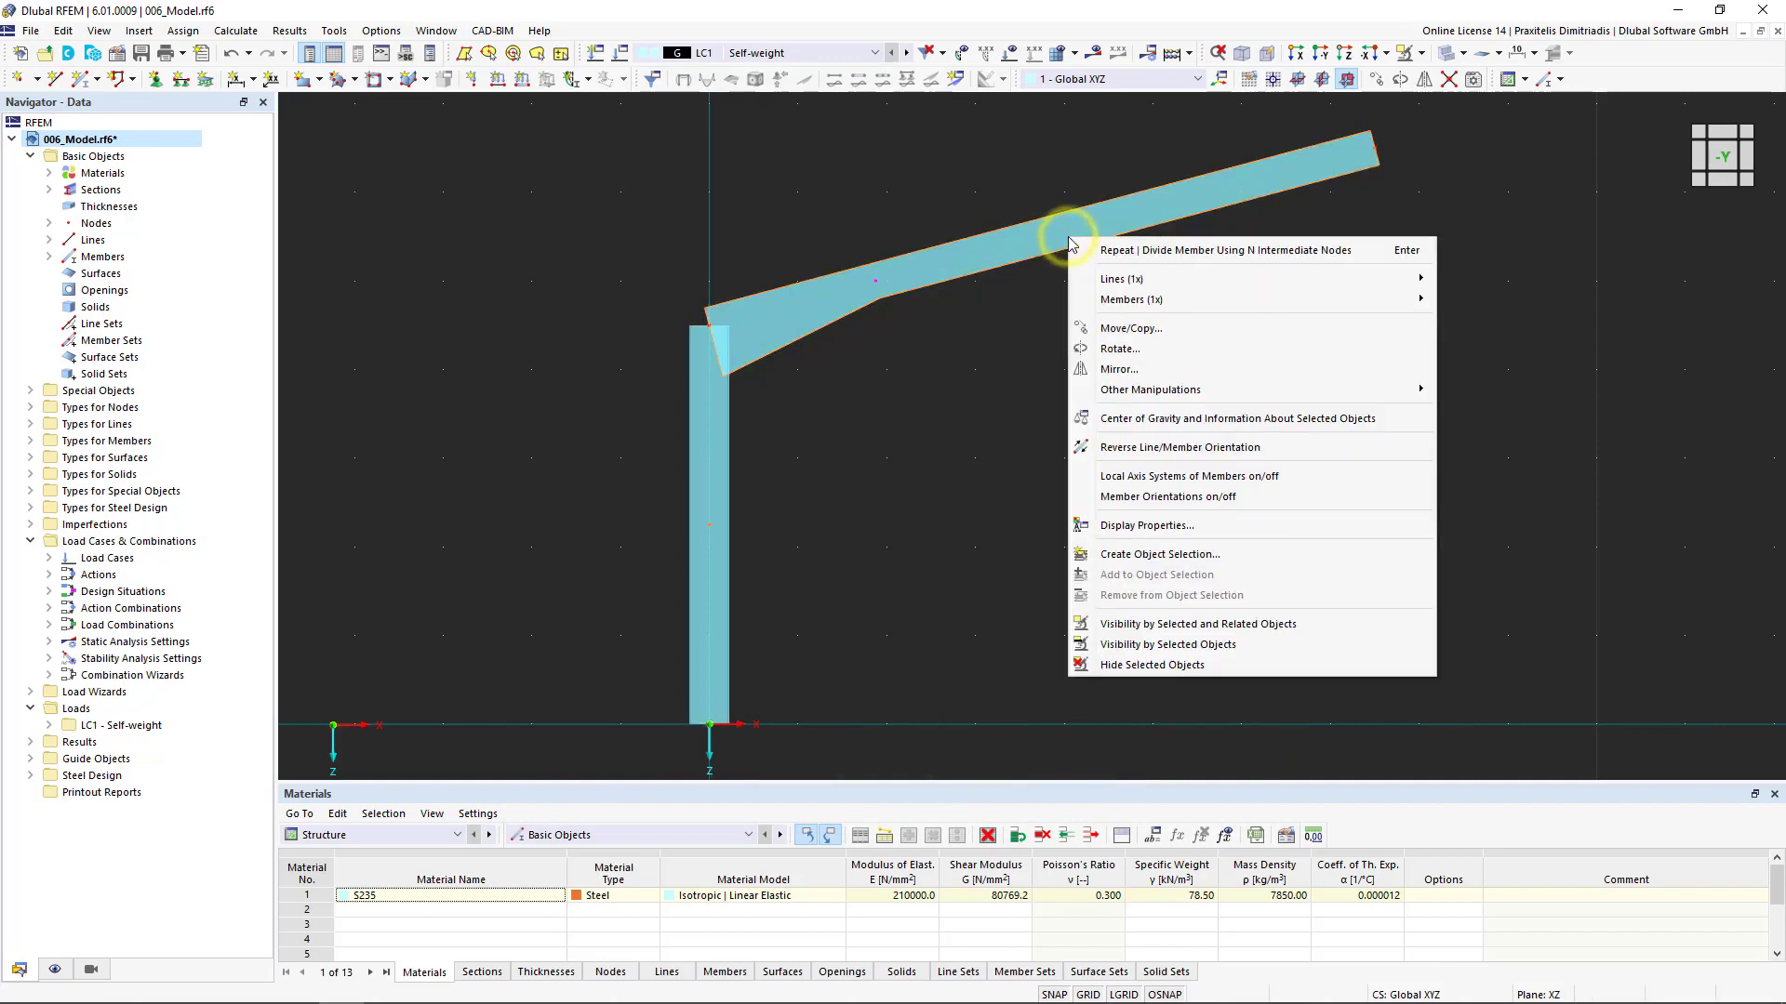
{"action": "mouse_move", "coordinate": [1266, 300]}
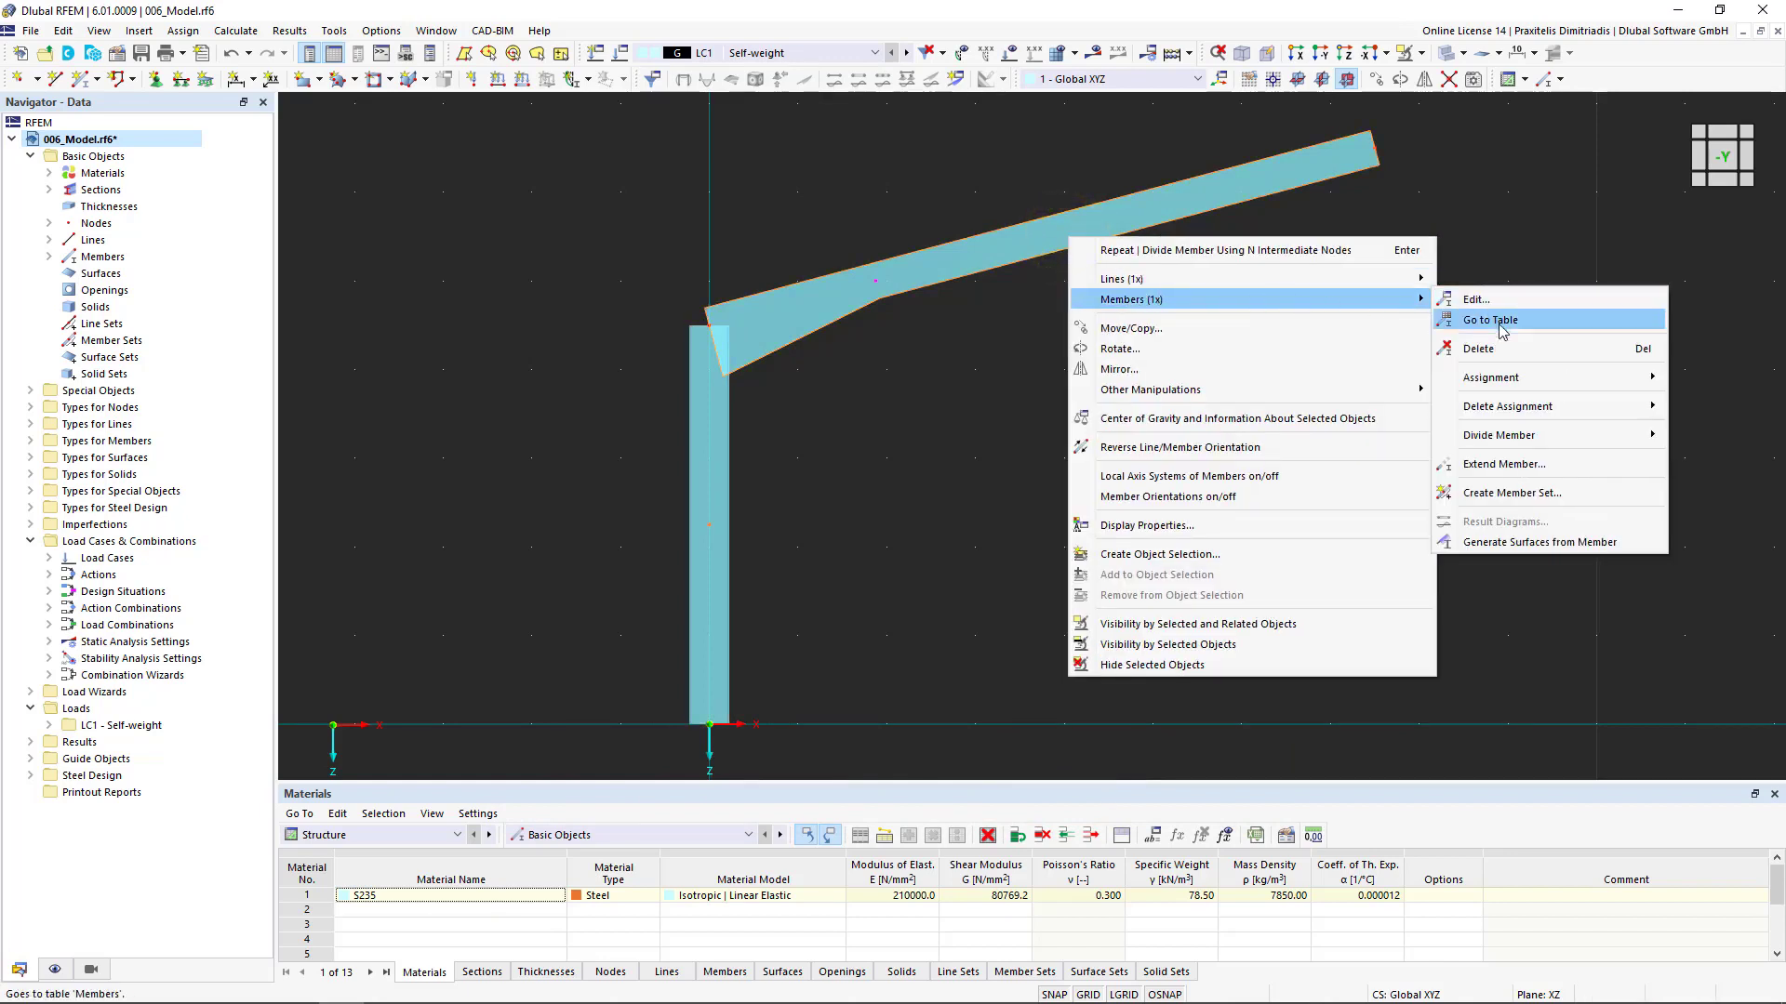
{"action": "mouse_move", "coordinate": [1551, 443]}
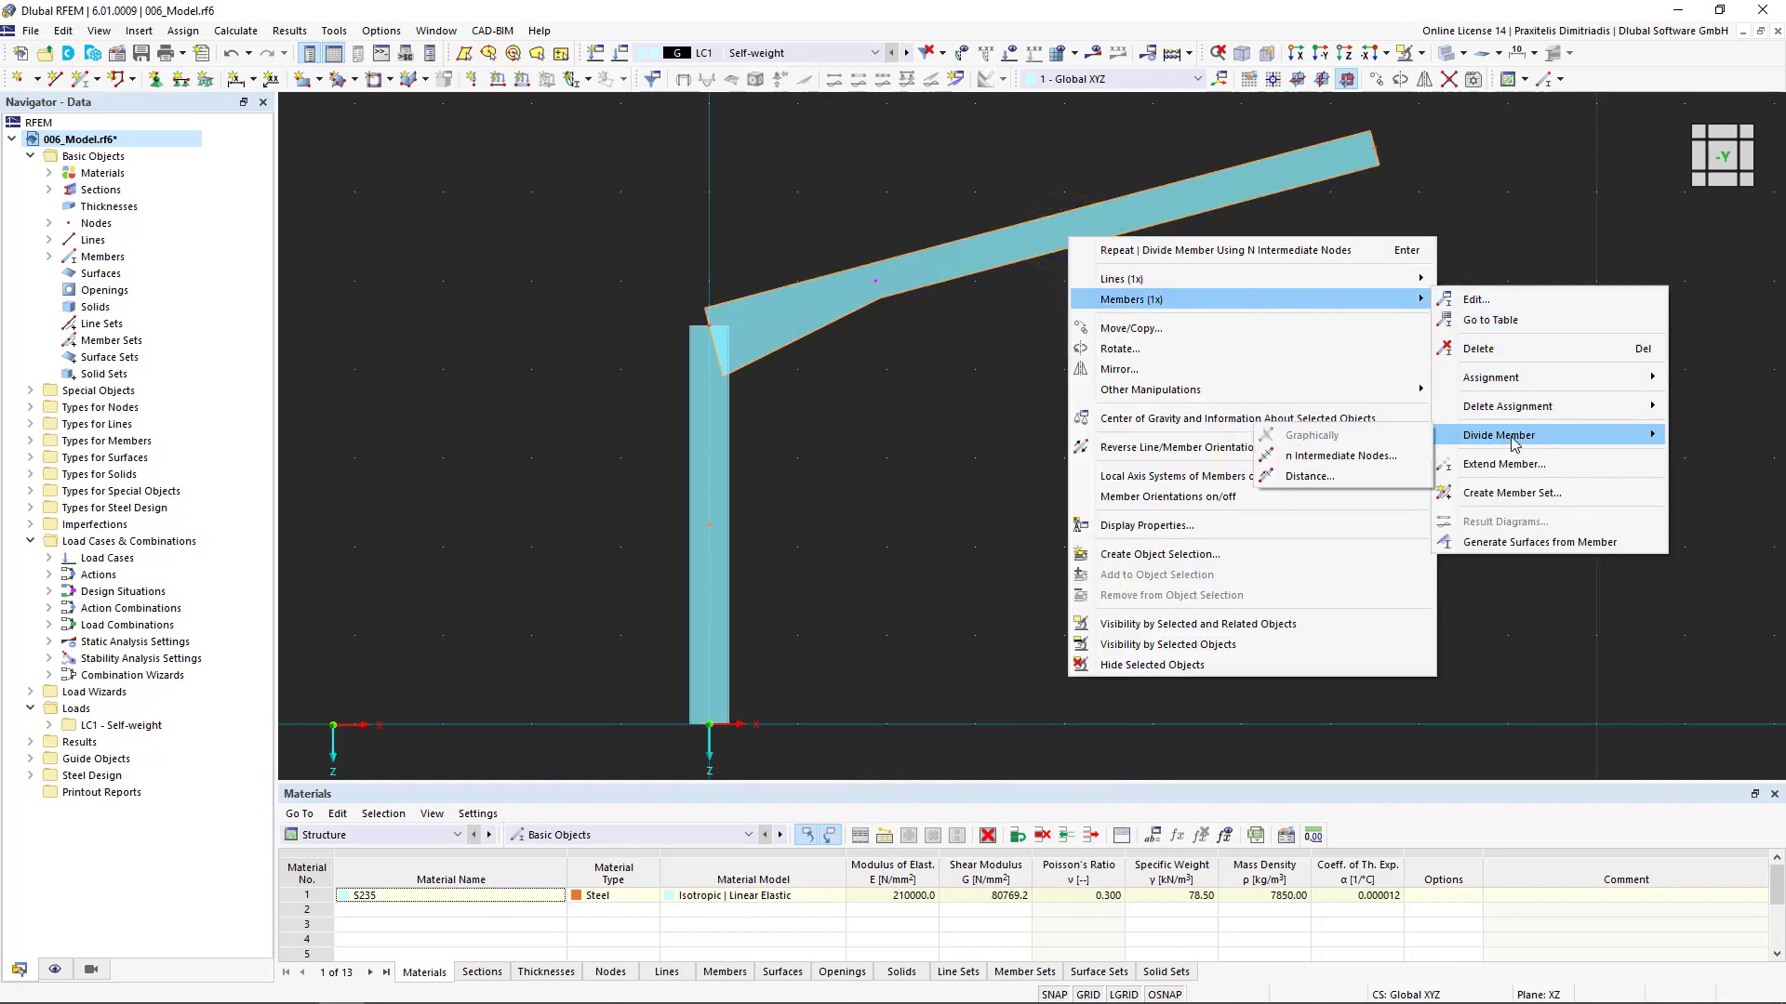
{"action": "left_click", "coordinate": [1375, 468]}
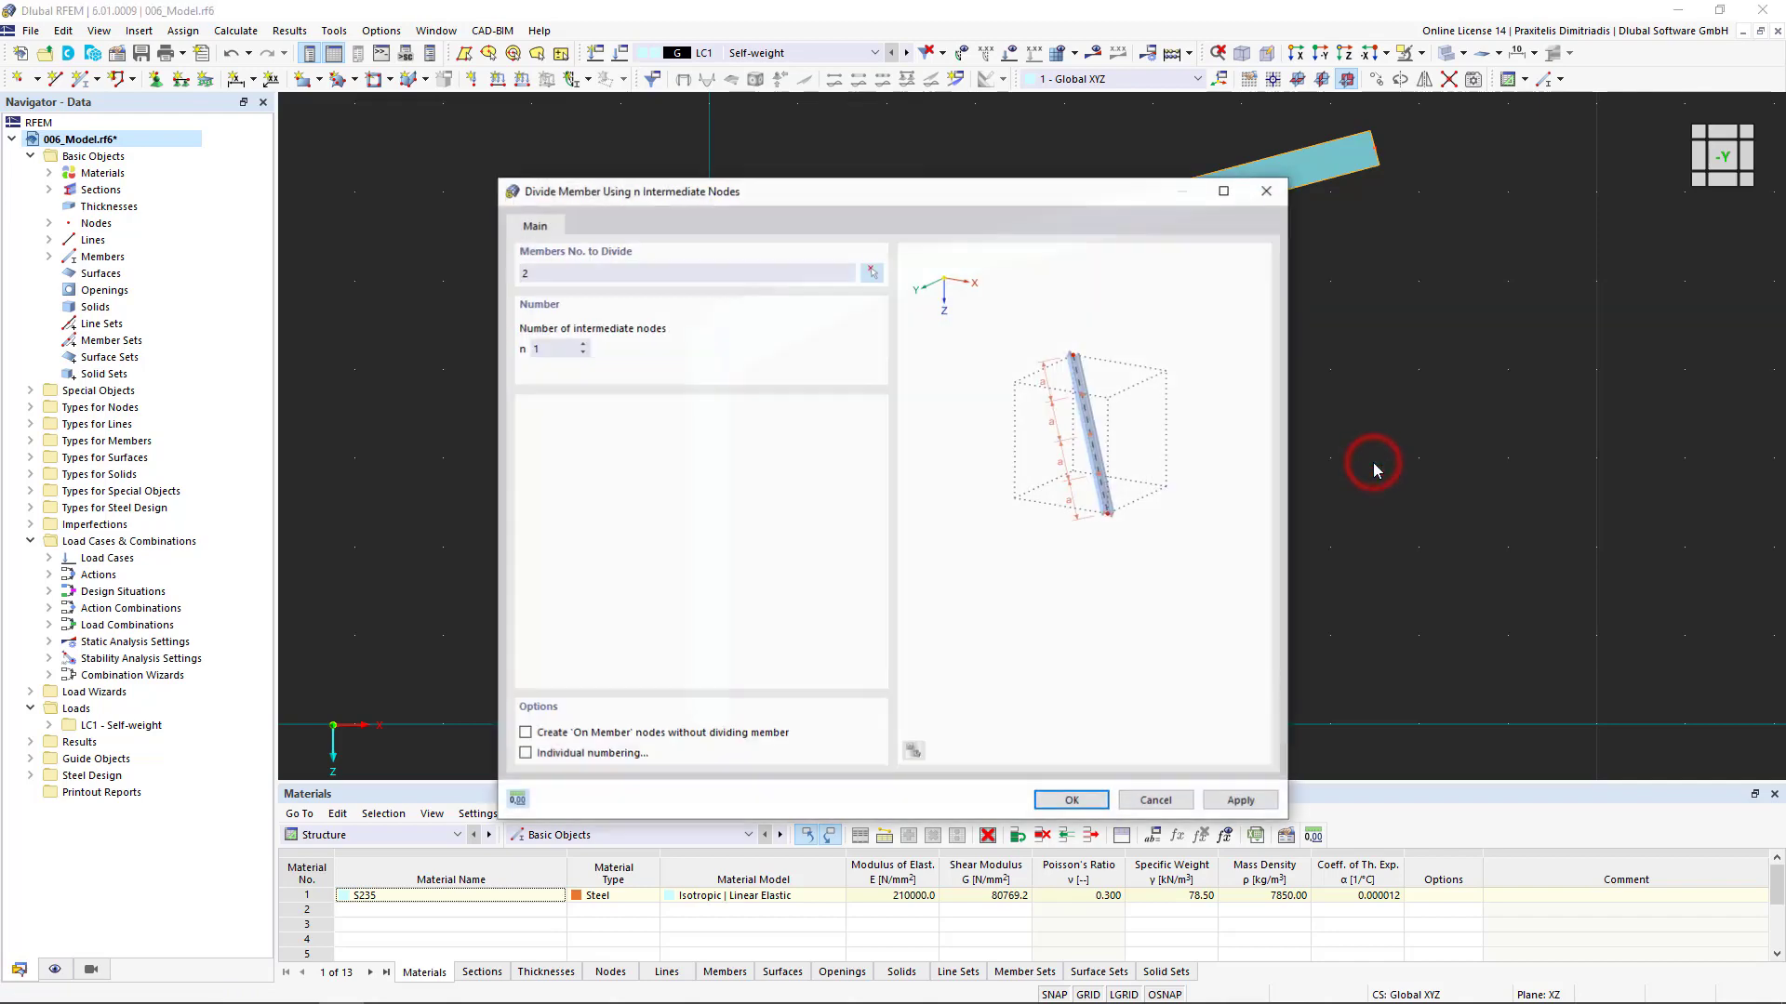
{"action": "left_click", "coordinate": [525, 734]}
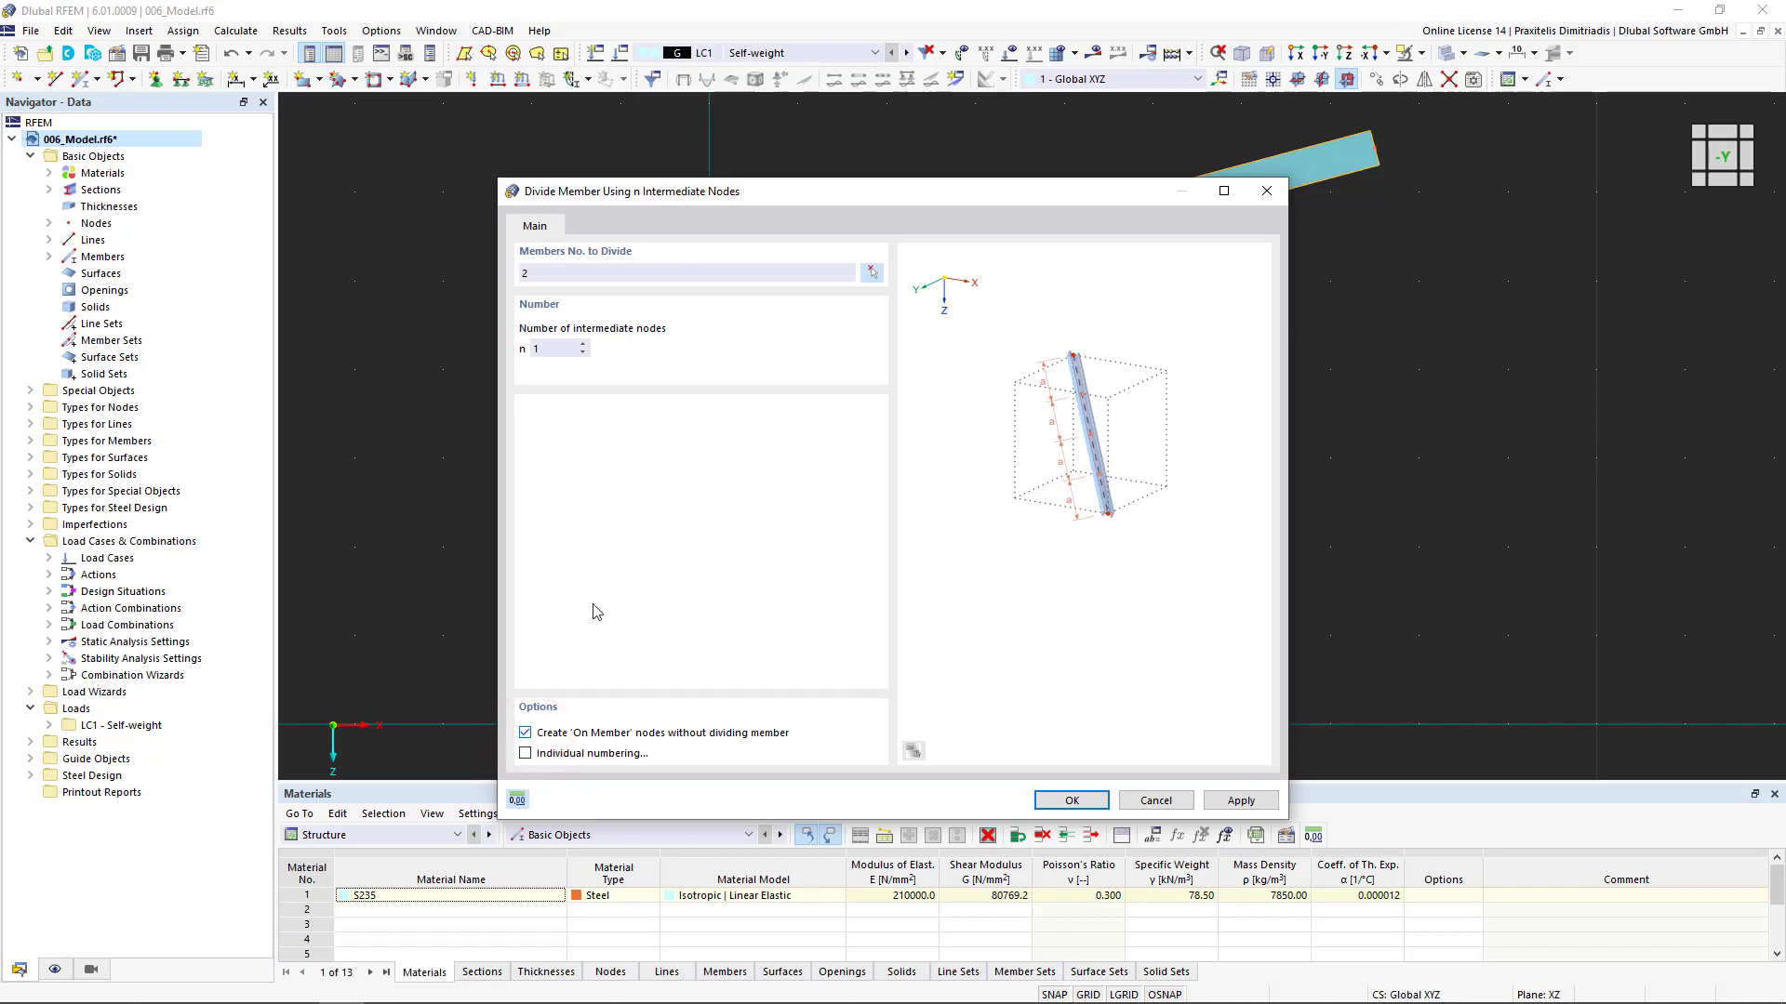
{"action": "left_click", "coordinate": [581, 345]}
{"action": "left_click", "coordinate": [1069, 798]}
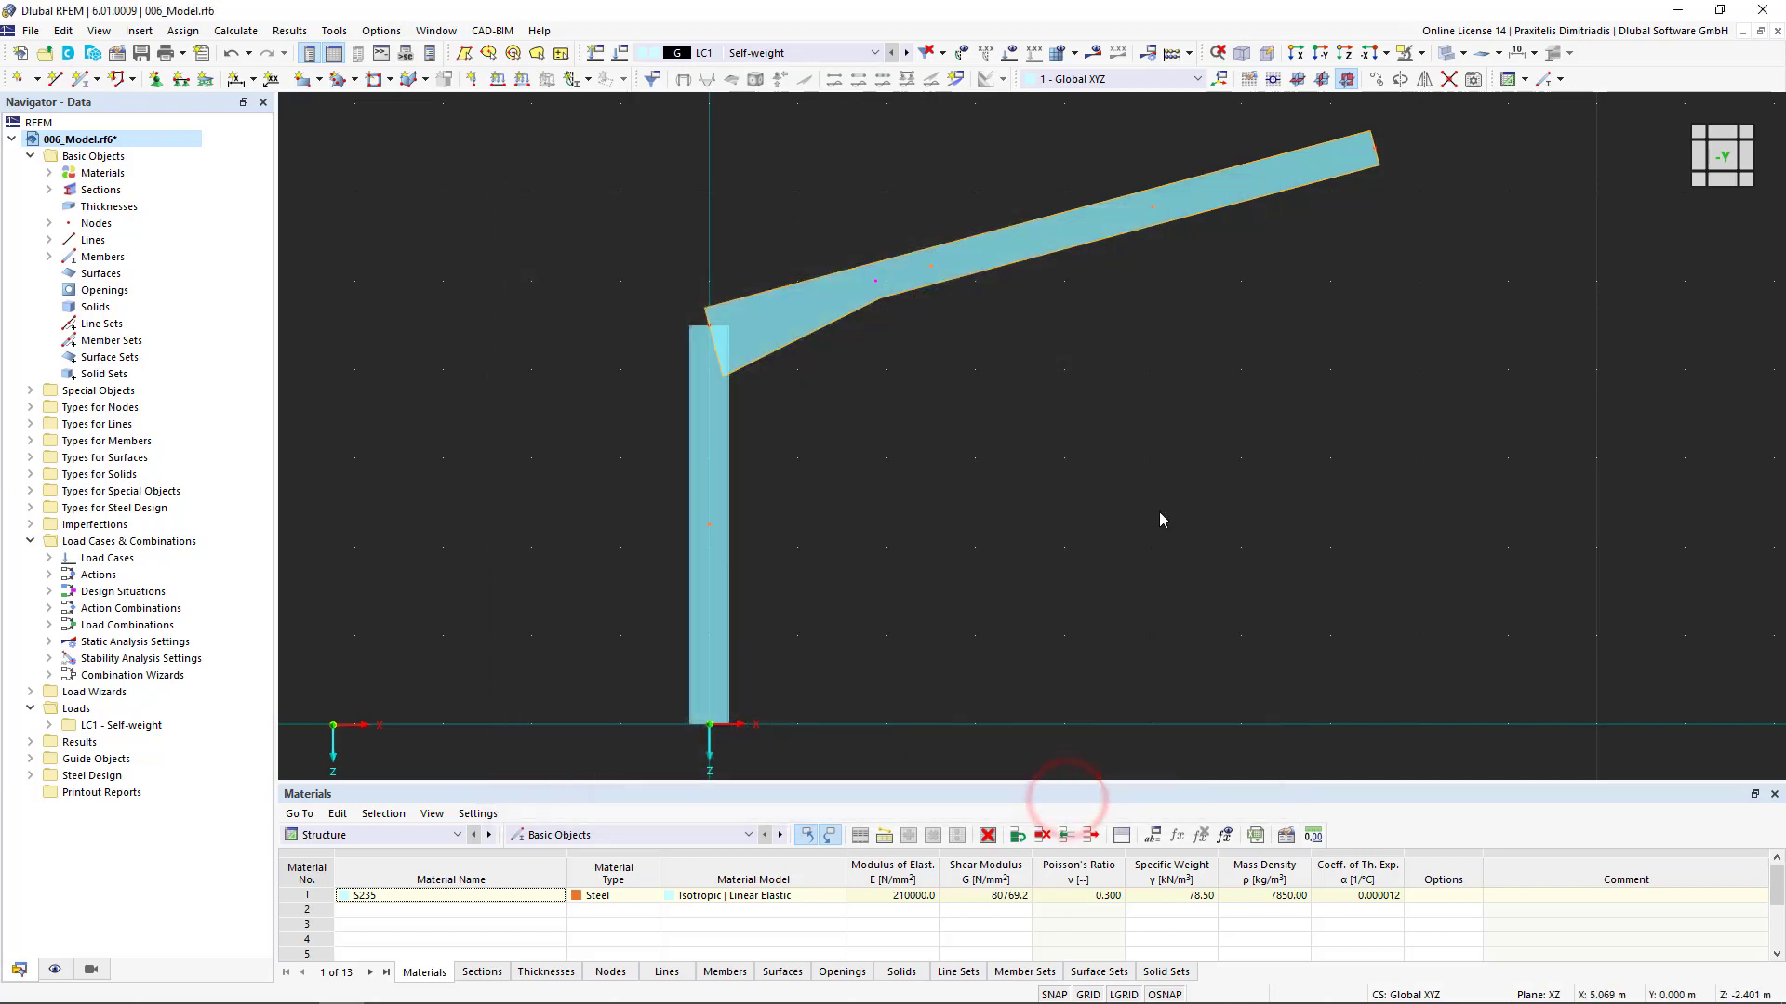
{"action": "left_click", "coordinate": [1160, 512]}
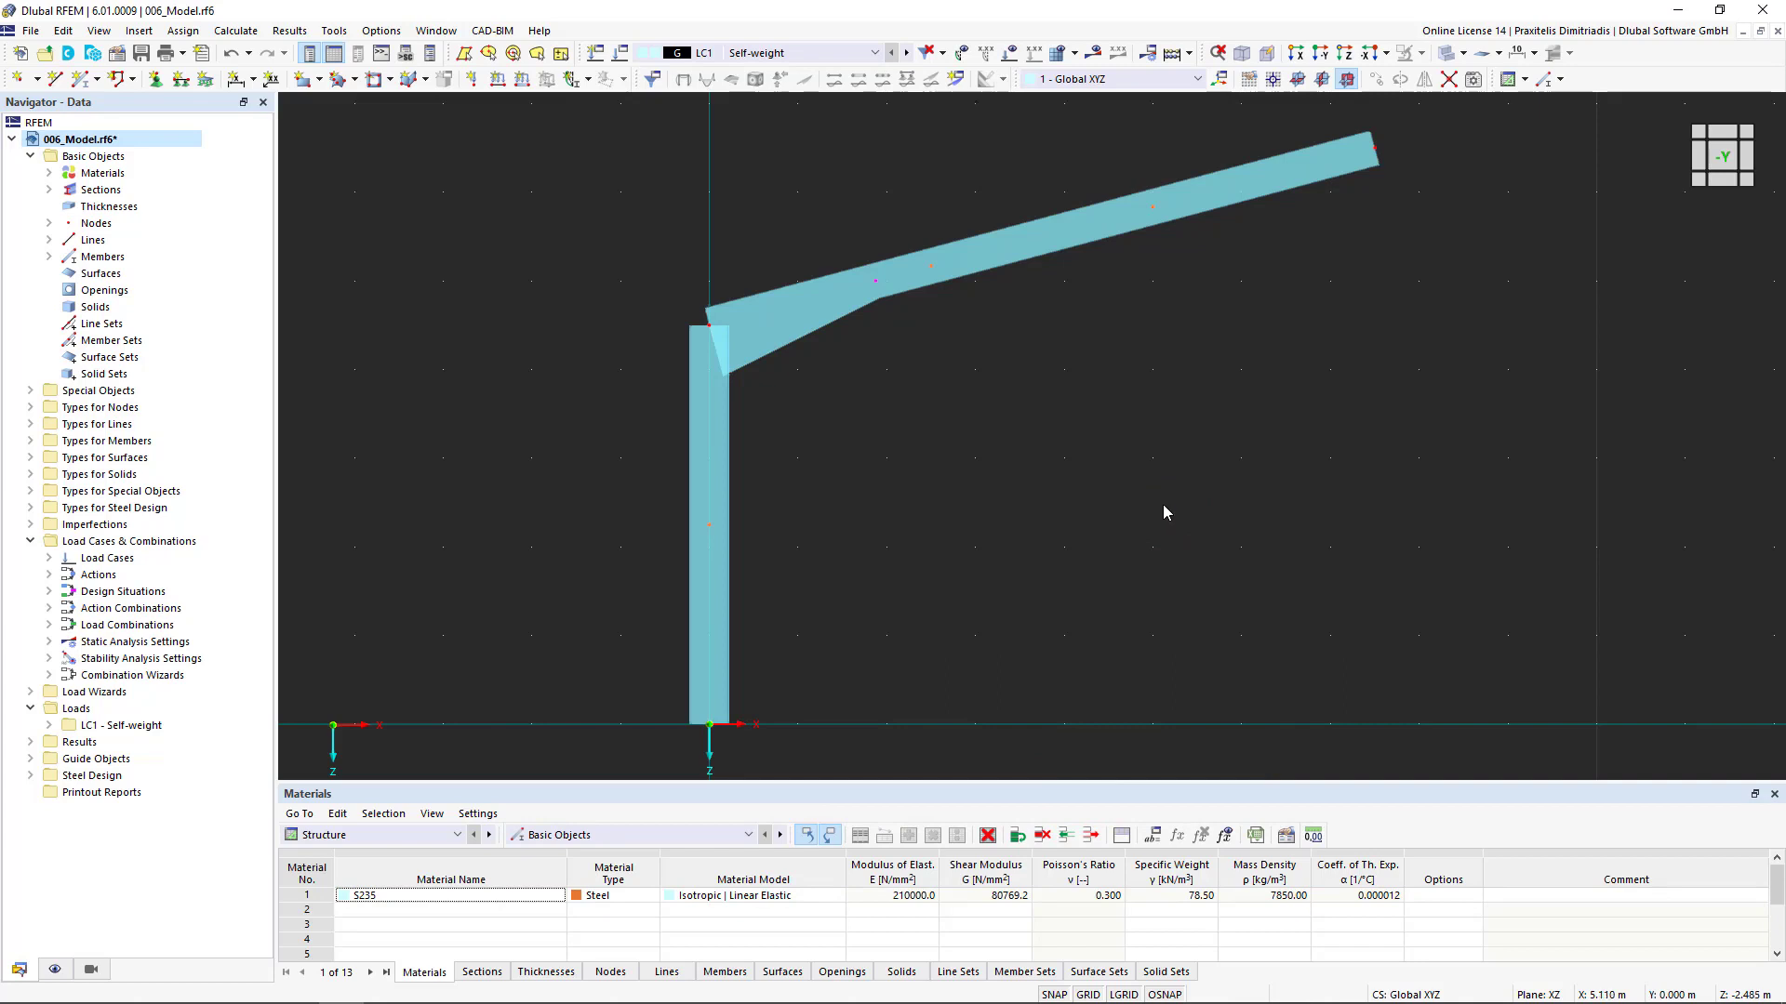
Window-select the column and rafter together and start Mirror Selected Objects
{"action": "scroll", "coordinate": [1163, 513], "scroll_direction": "down", "scroll_amount": 5}
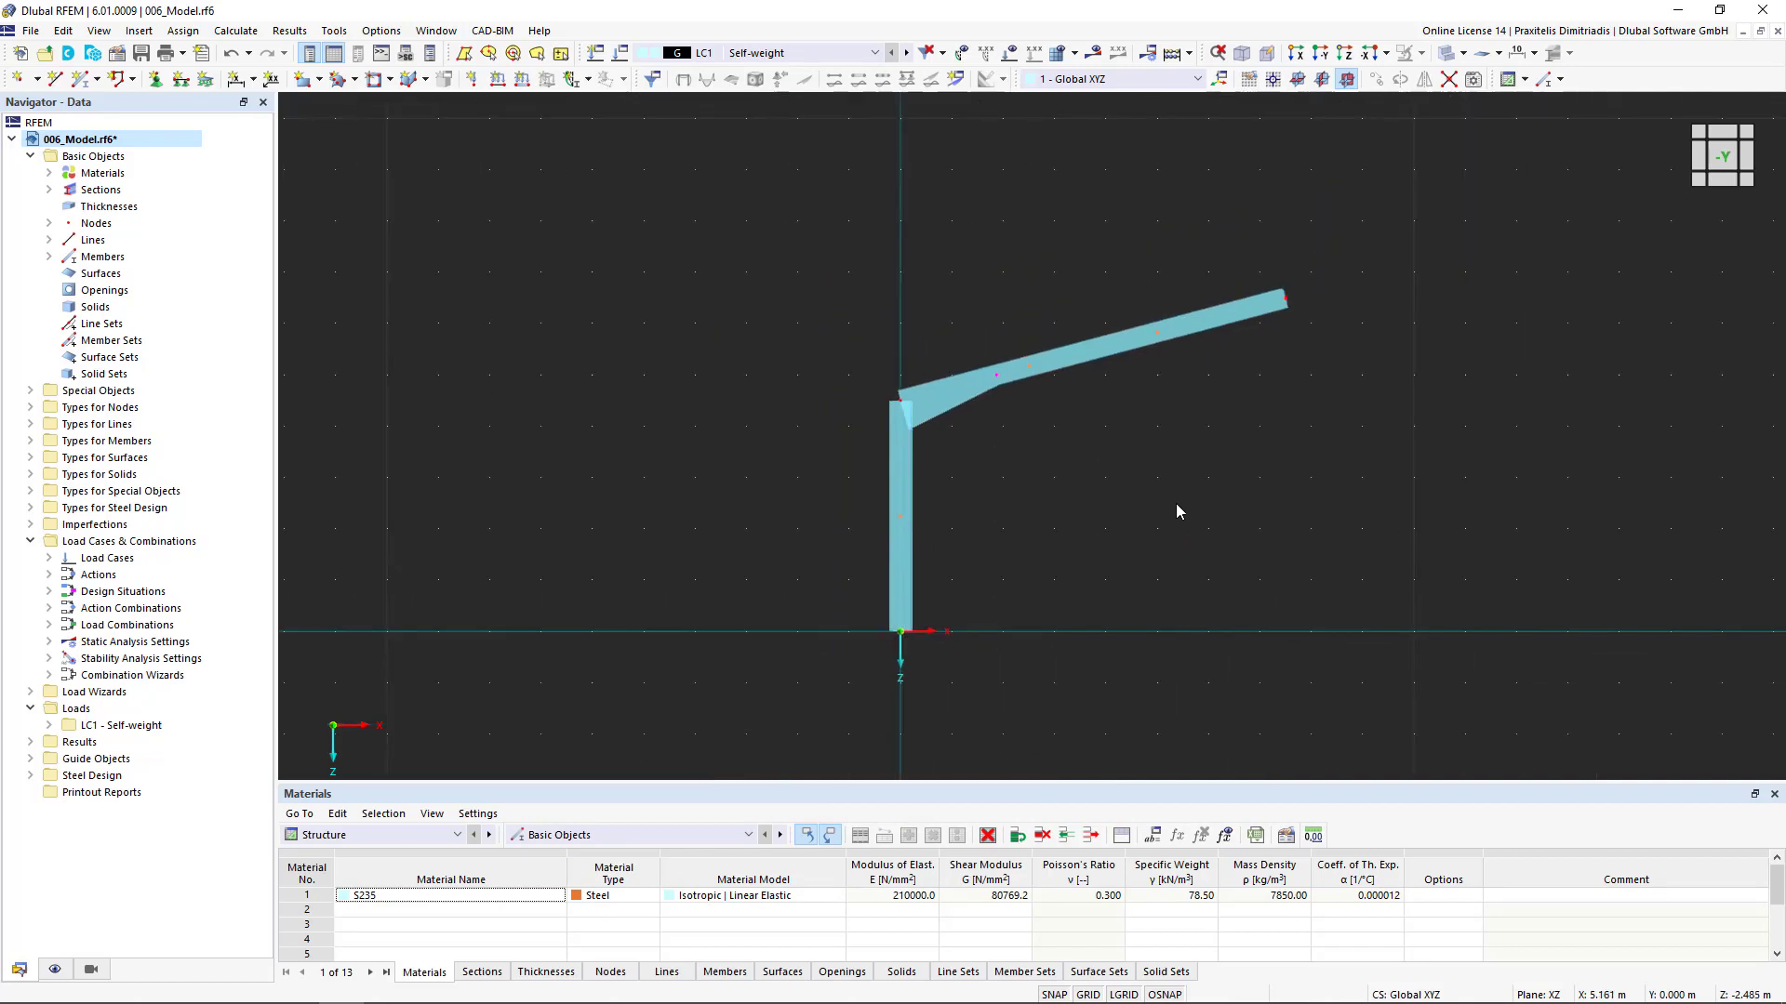
{"action": "middle_click_drag", "start_coordinate": [1330, 516], "coordinate": [1117, 511]}
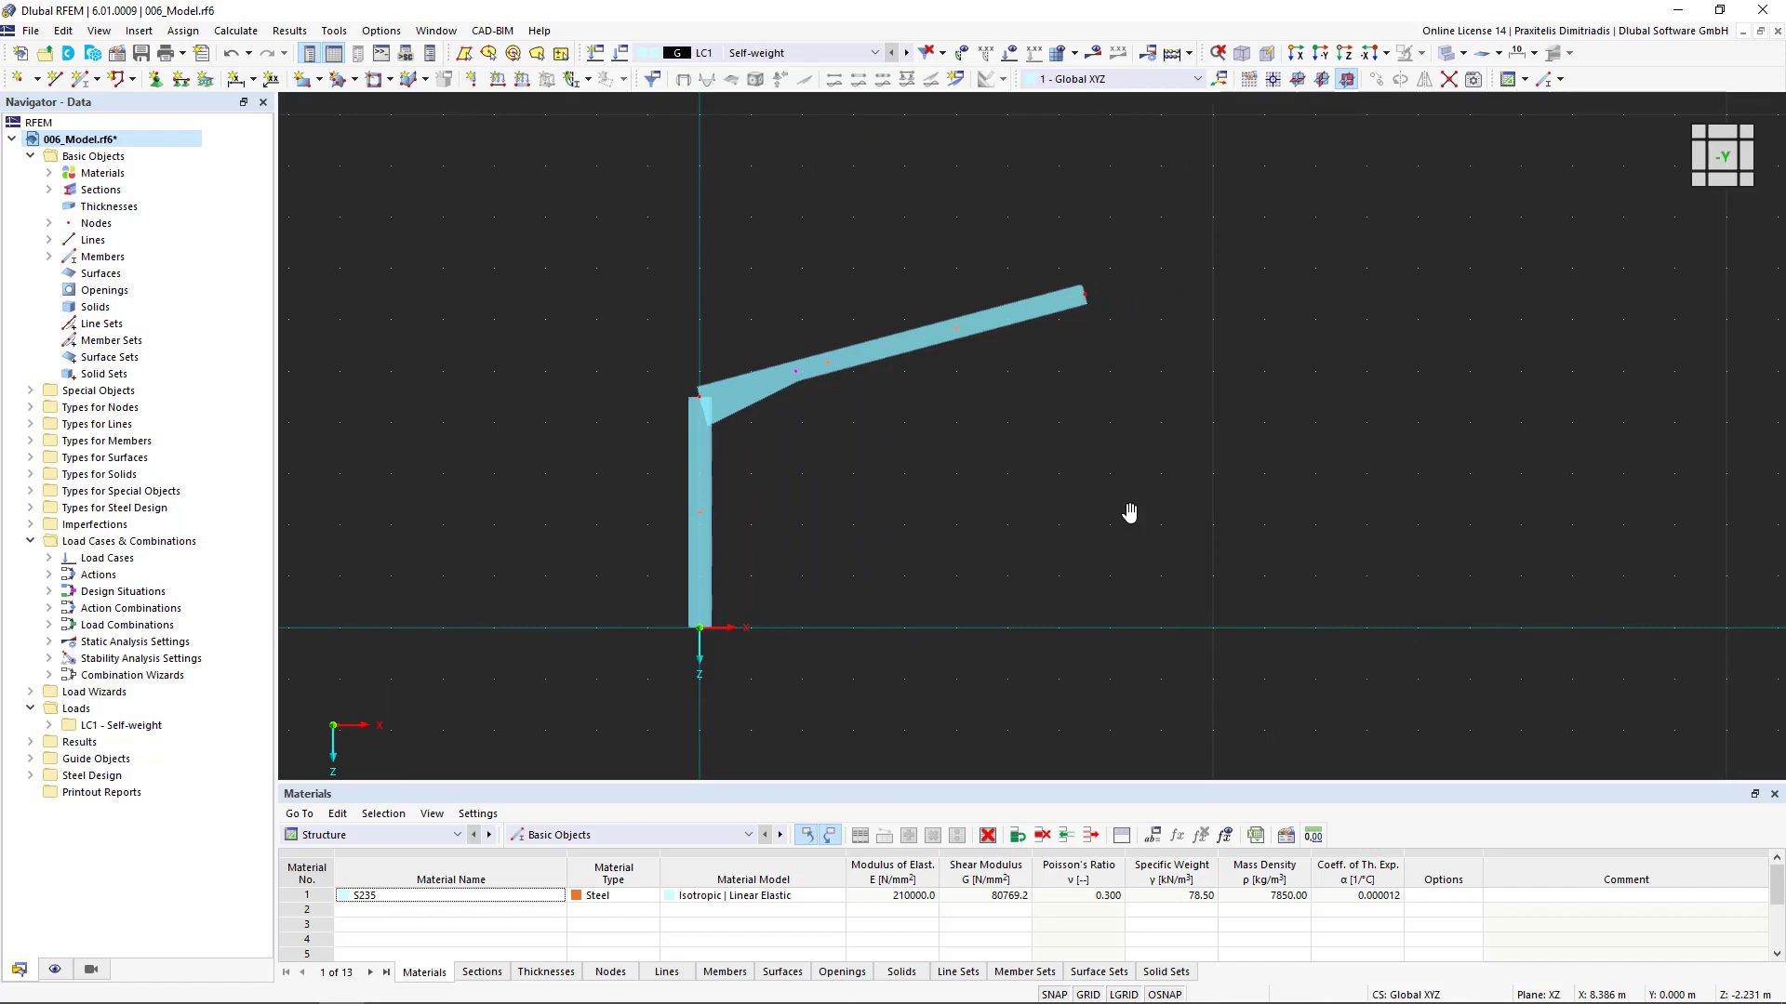
{"action": "left_click_drag", "start_coordinate": [1310, 732], "coordinate": [560, 197]}
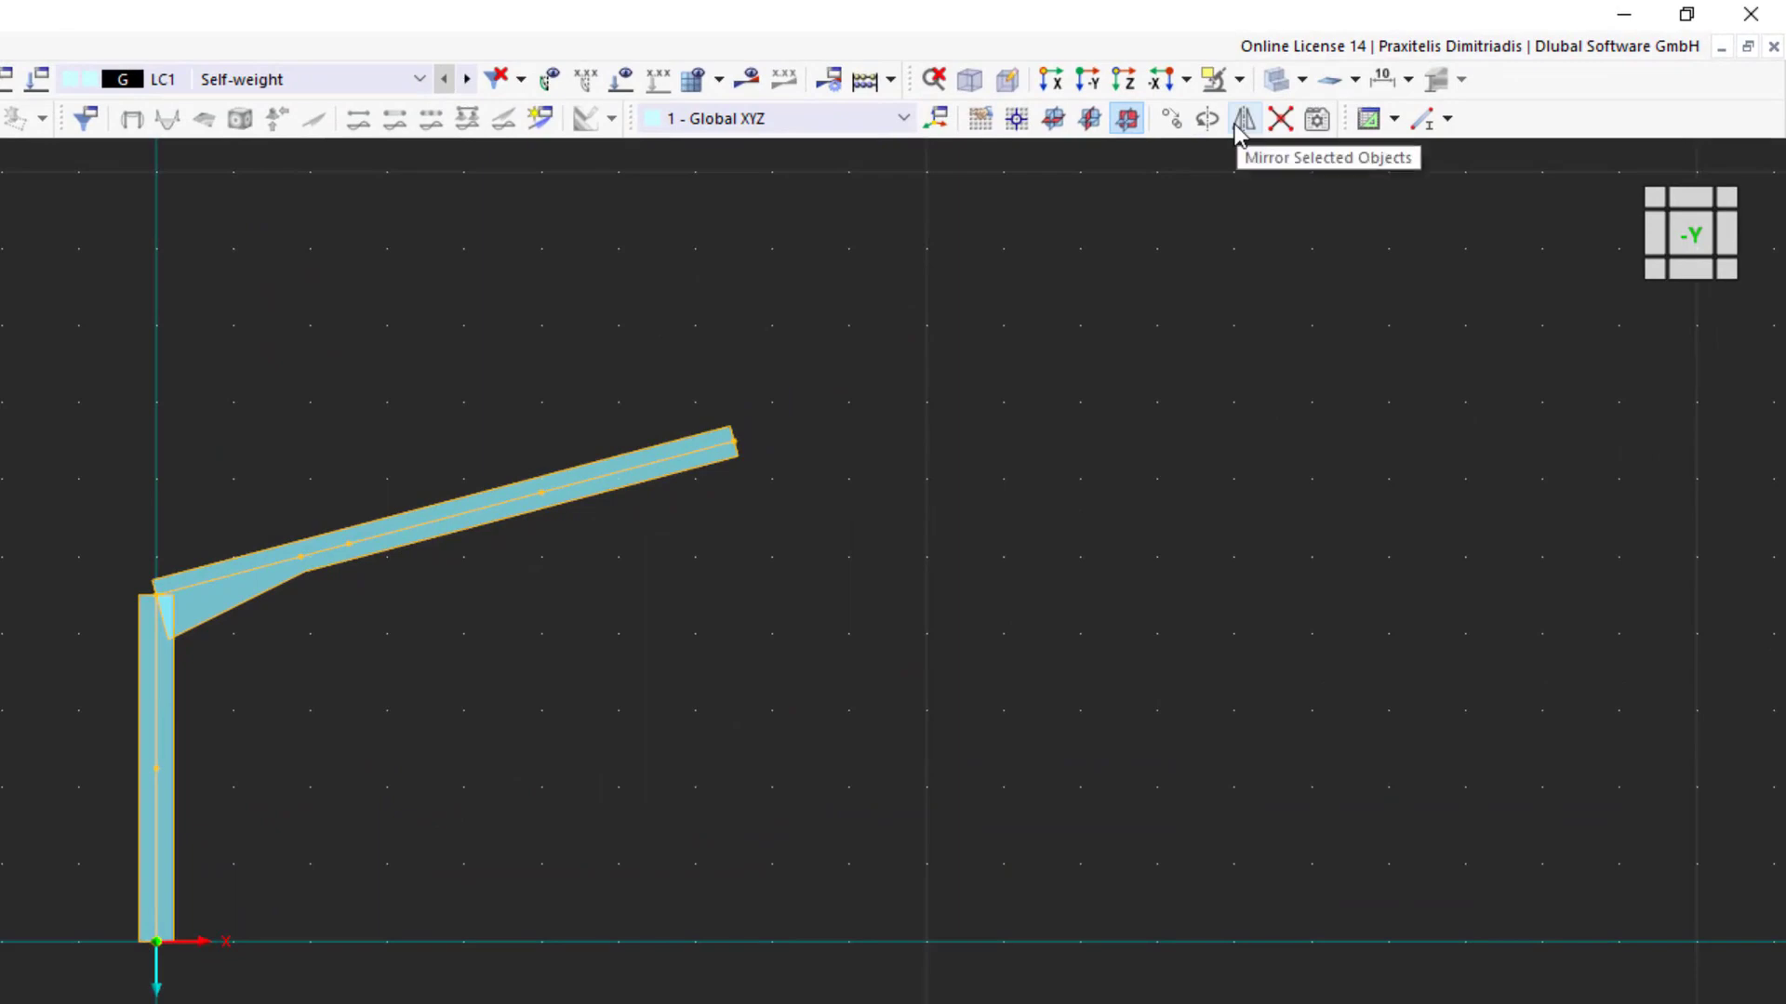
{"action": "left_click", "coordinate": [1241, 122]}
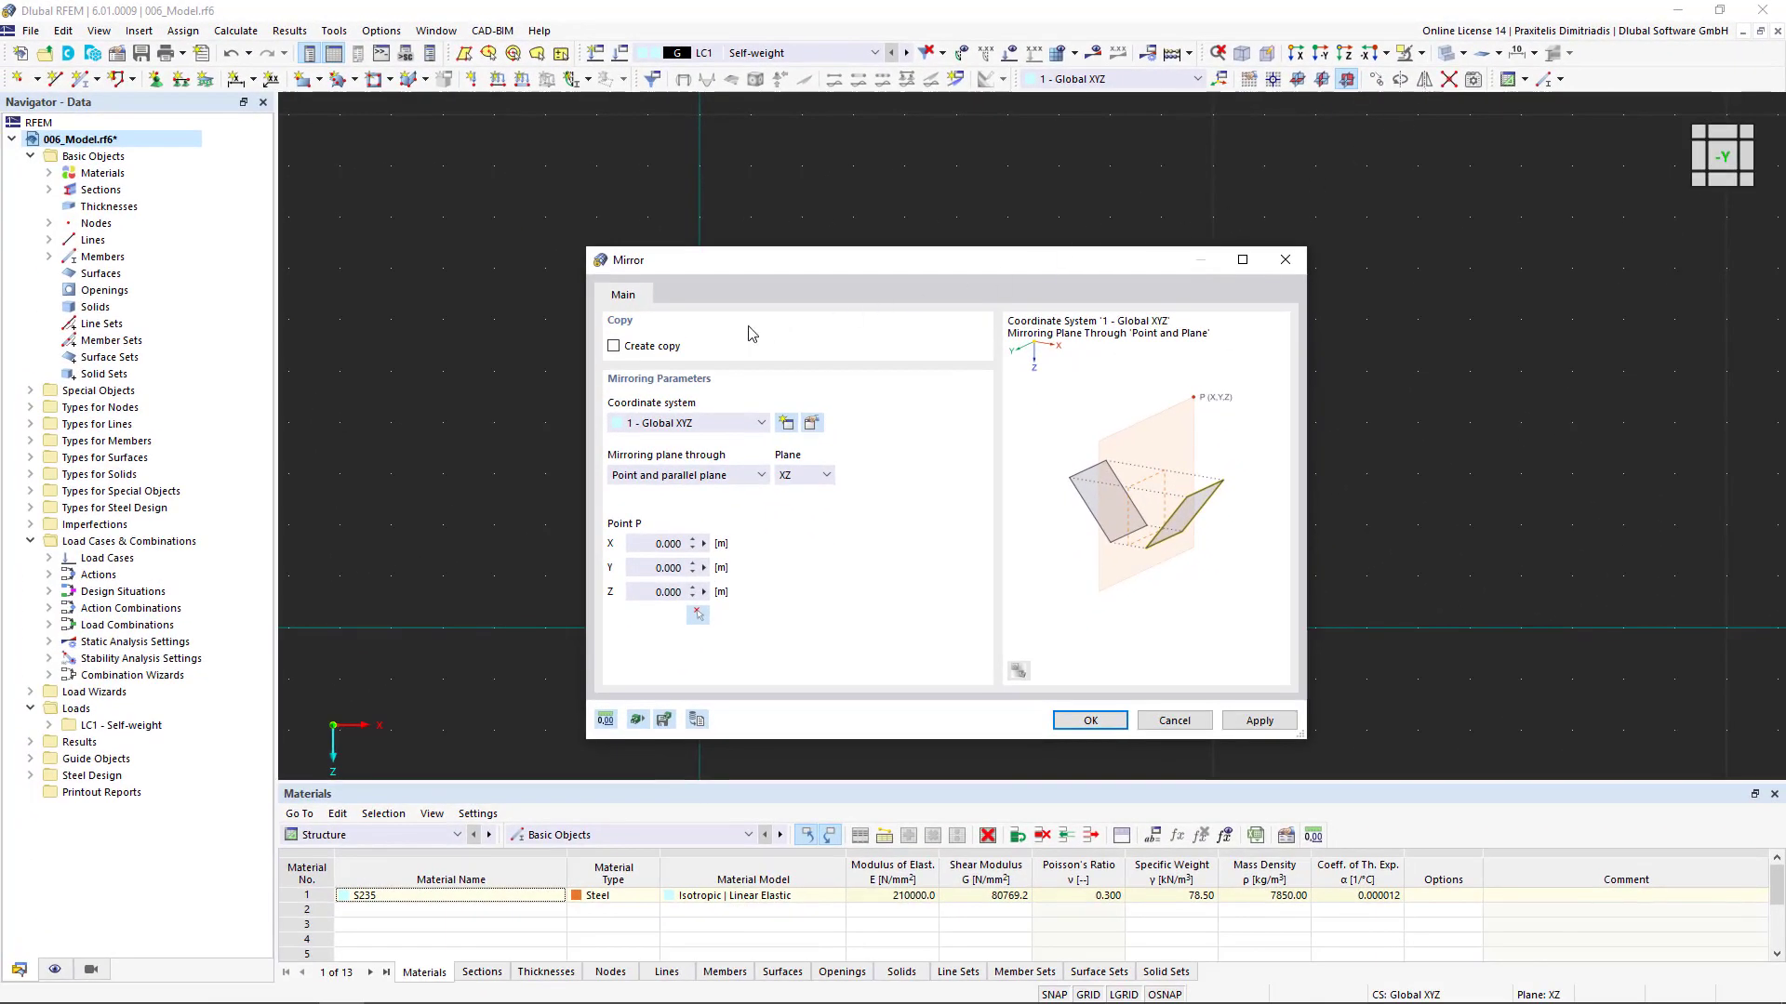
Set the mirror to create a copy across a YZ plane, with its point picked graphically
{"action": "left_click", "coordinate": [614, 348]}
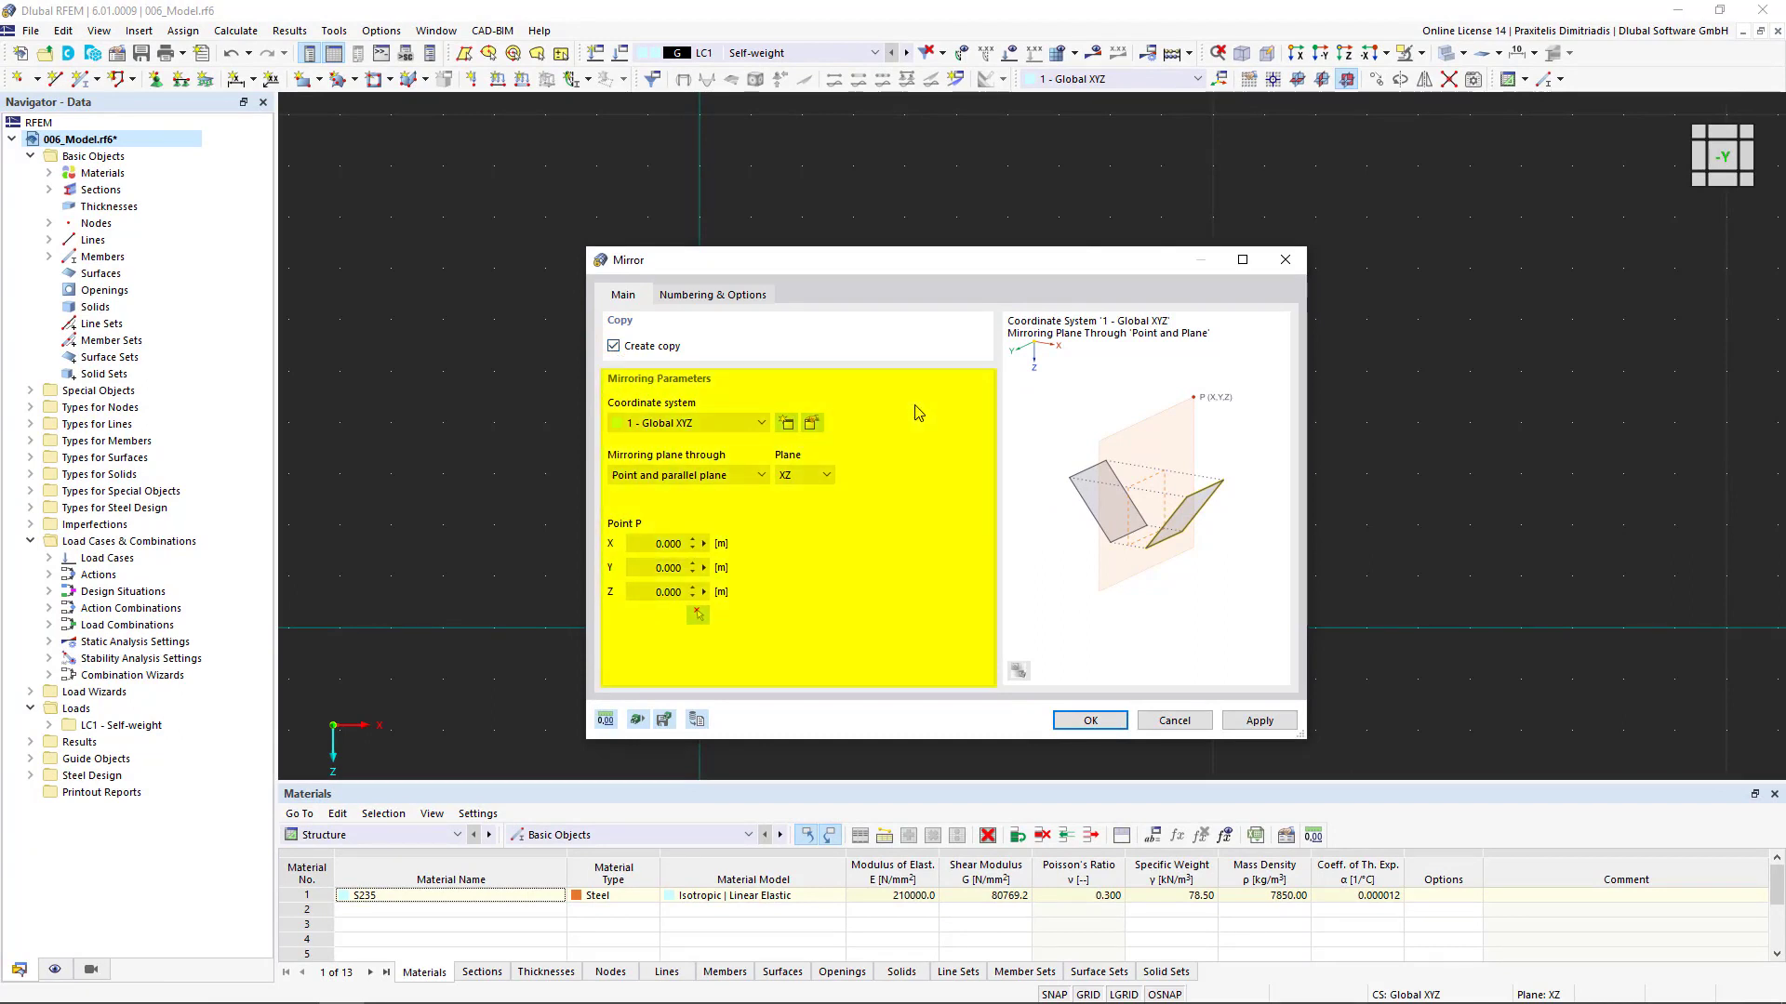
{"action": "left_click", "coordinate": [825, 475]}
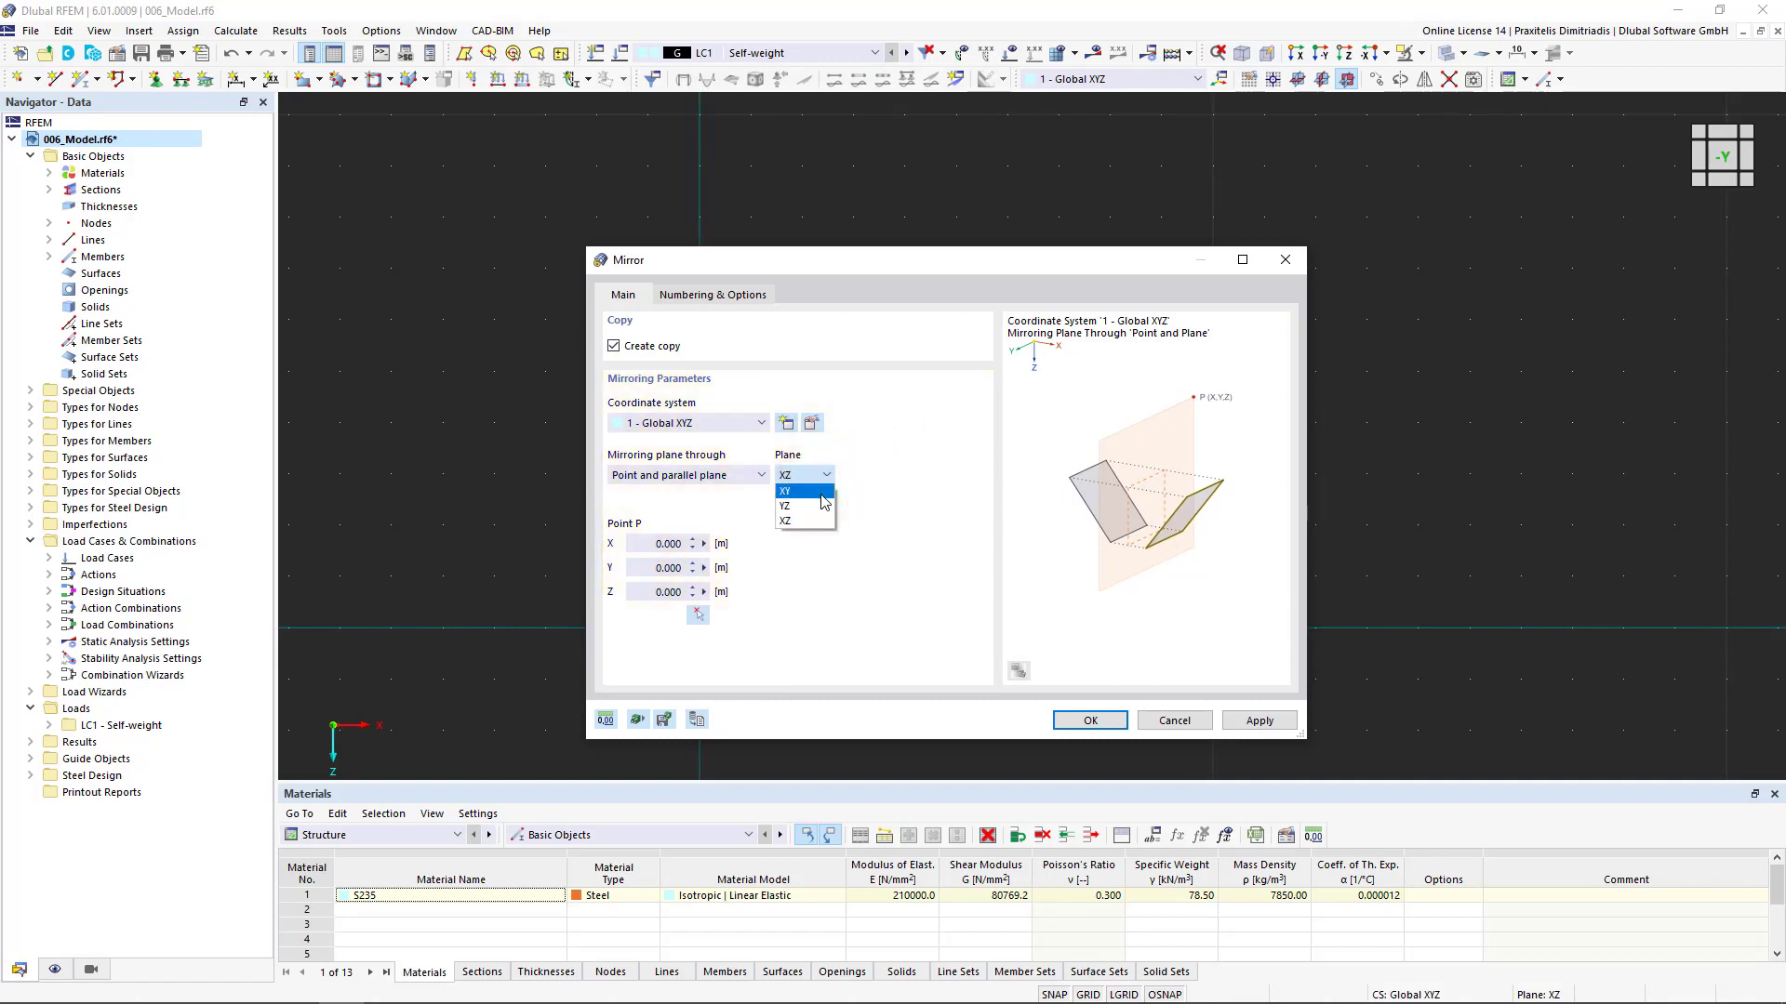
{"action": "left_click", "coordinate": [822, 507]}
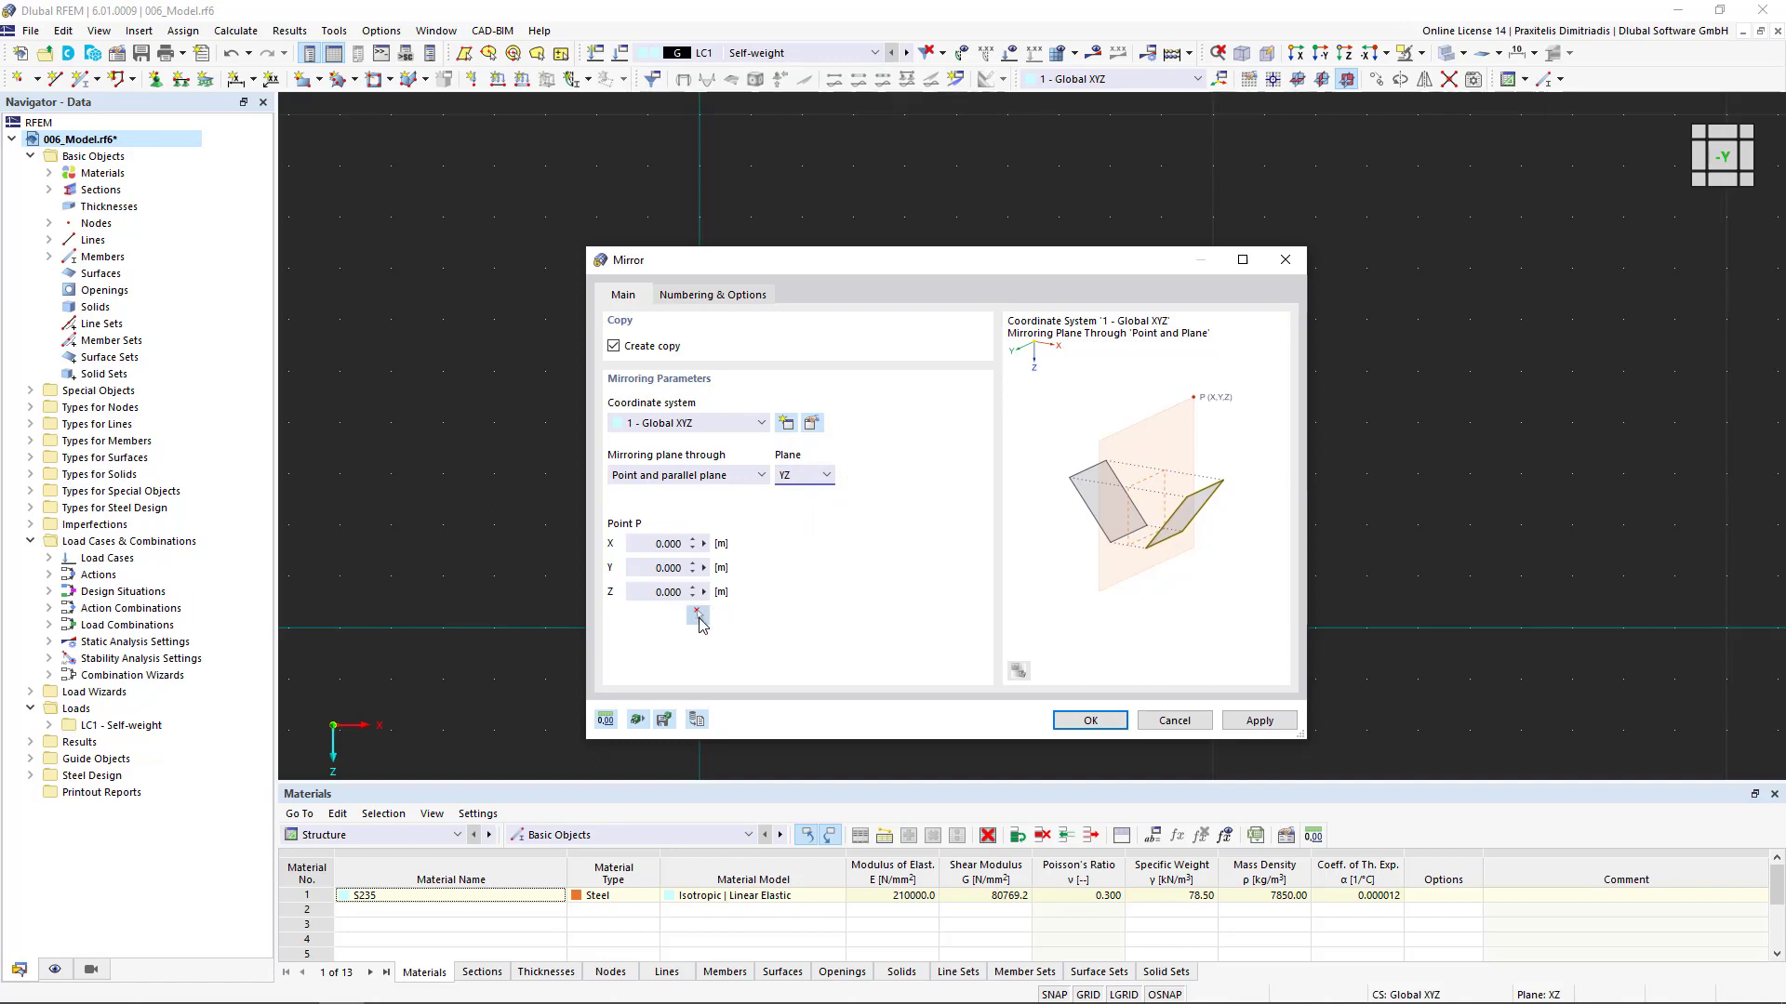
{"action": "left_click", "coordinate": [698, 616]}
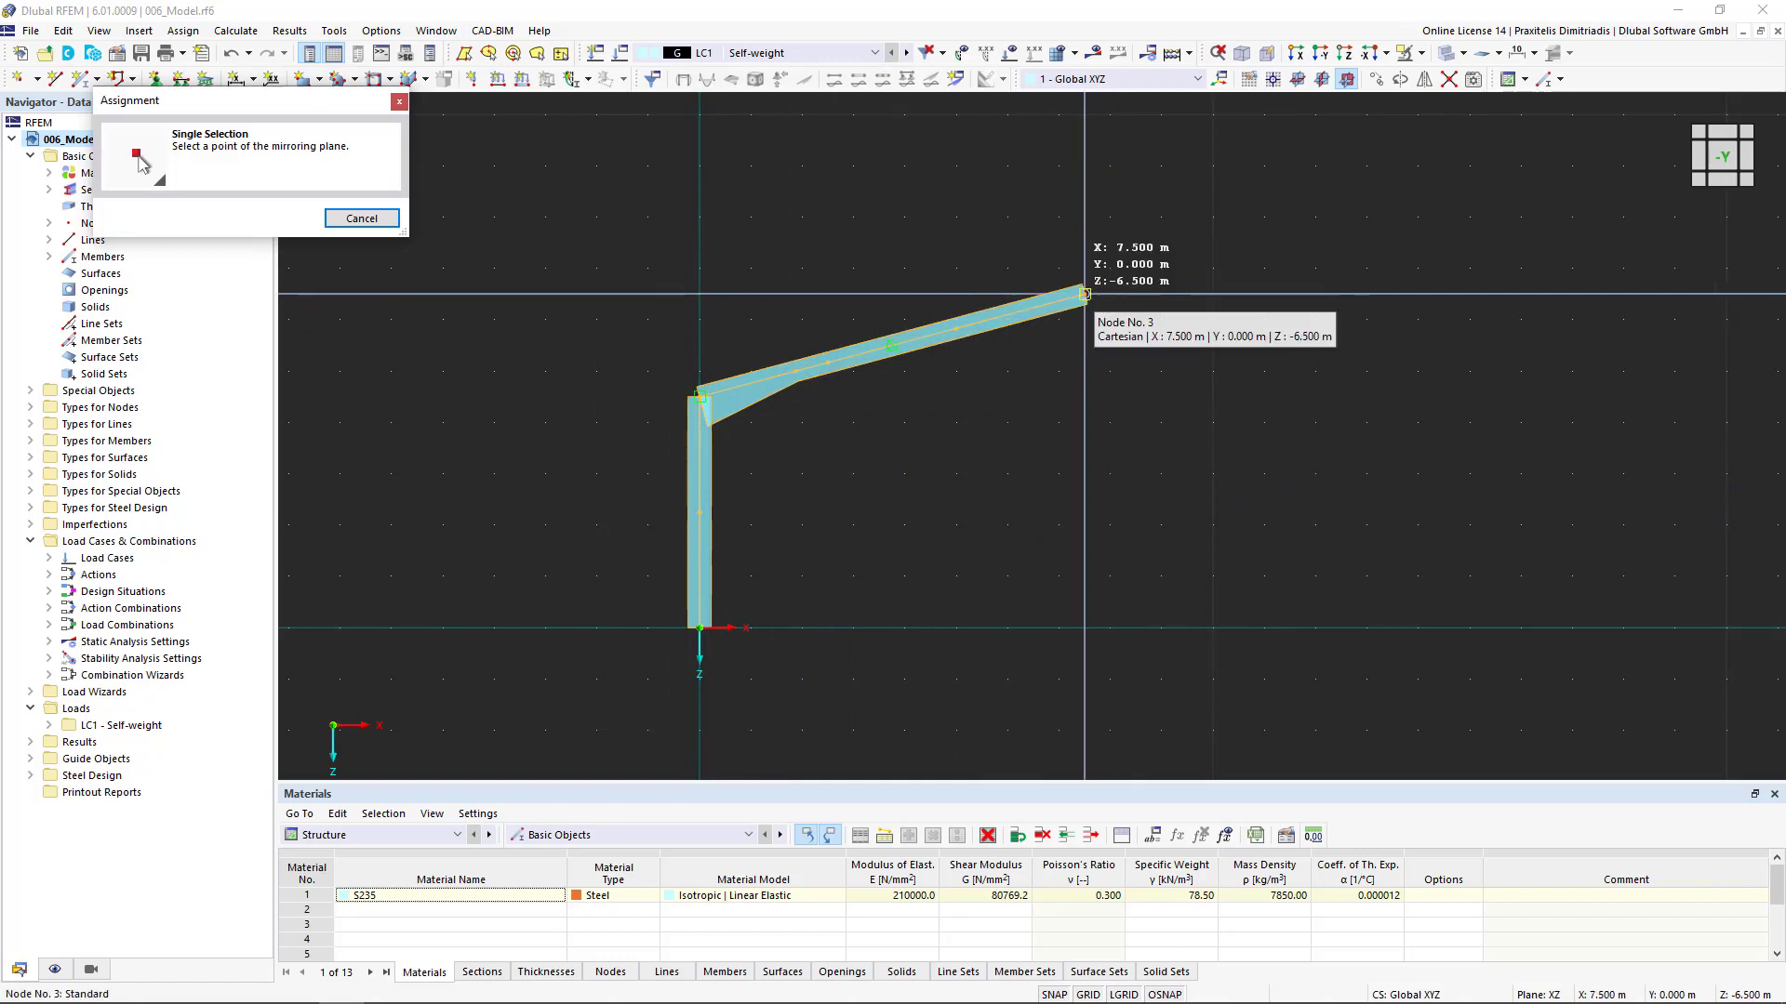
Mirror the column and rafter through apex Node 3 and clear the selection
{"action": "left_click", "coordinate": [1085, 294]}
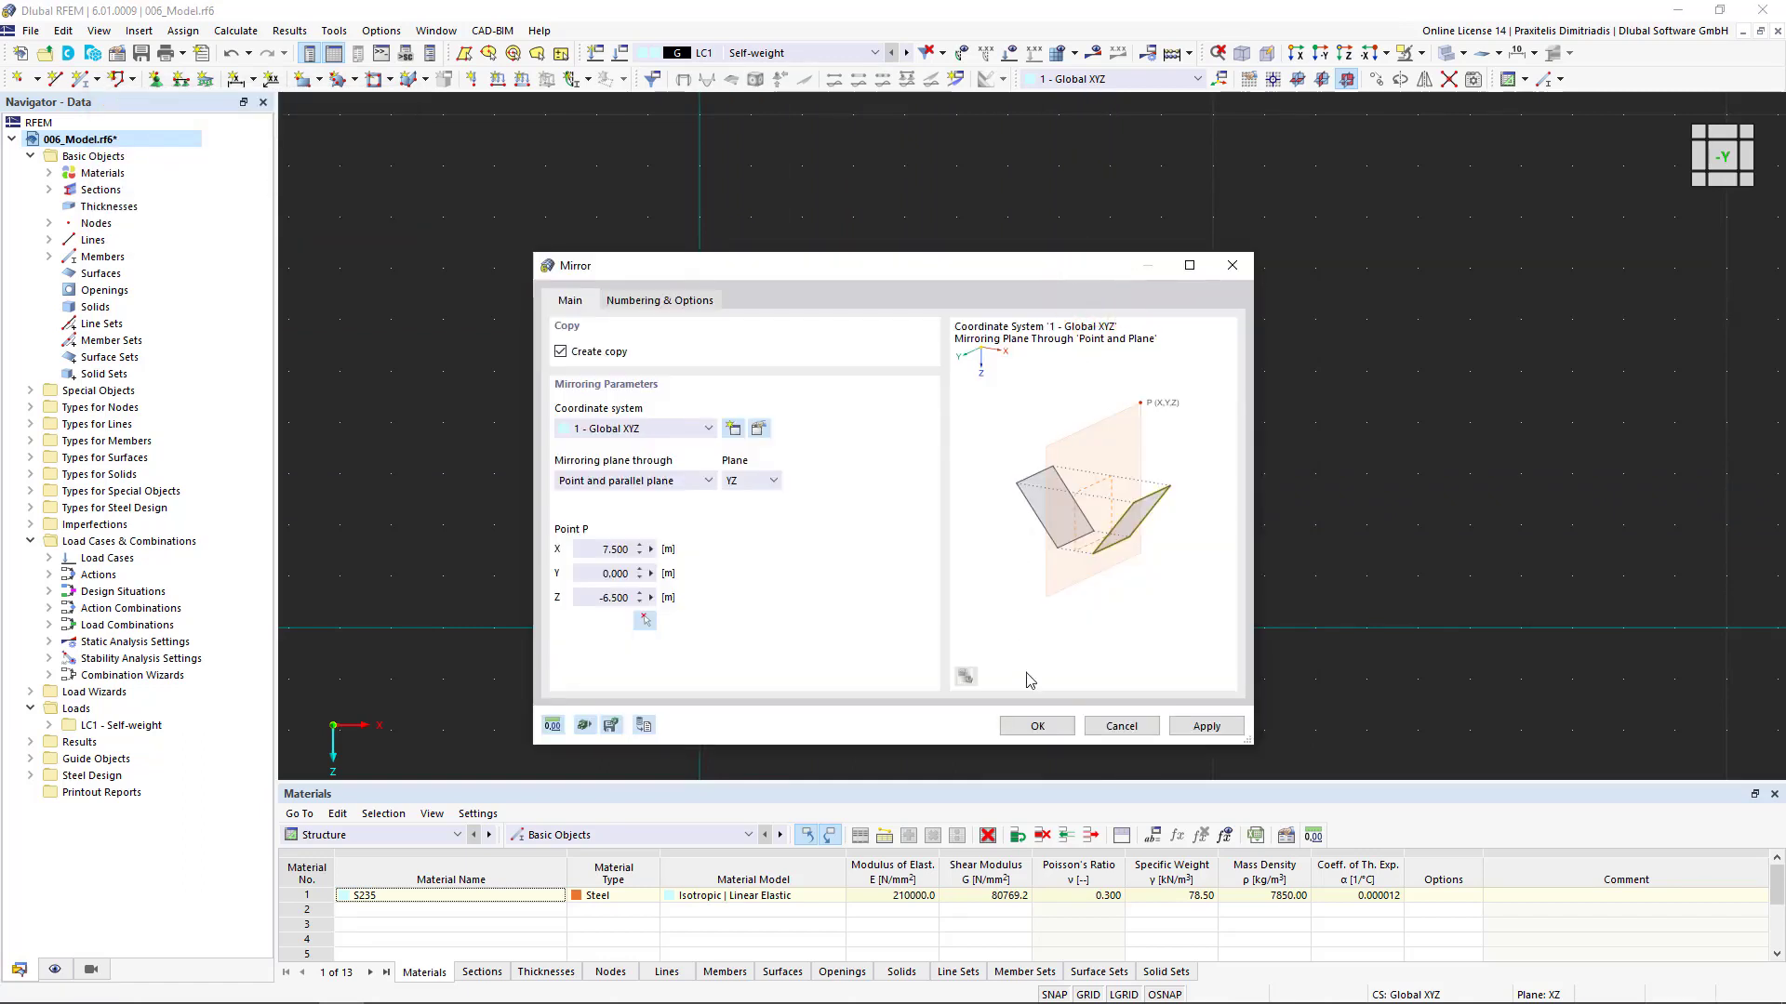
{"action": "left_click", "coordinate": [1047, 729]}
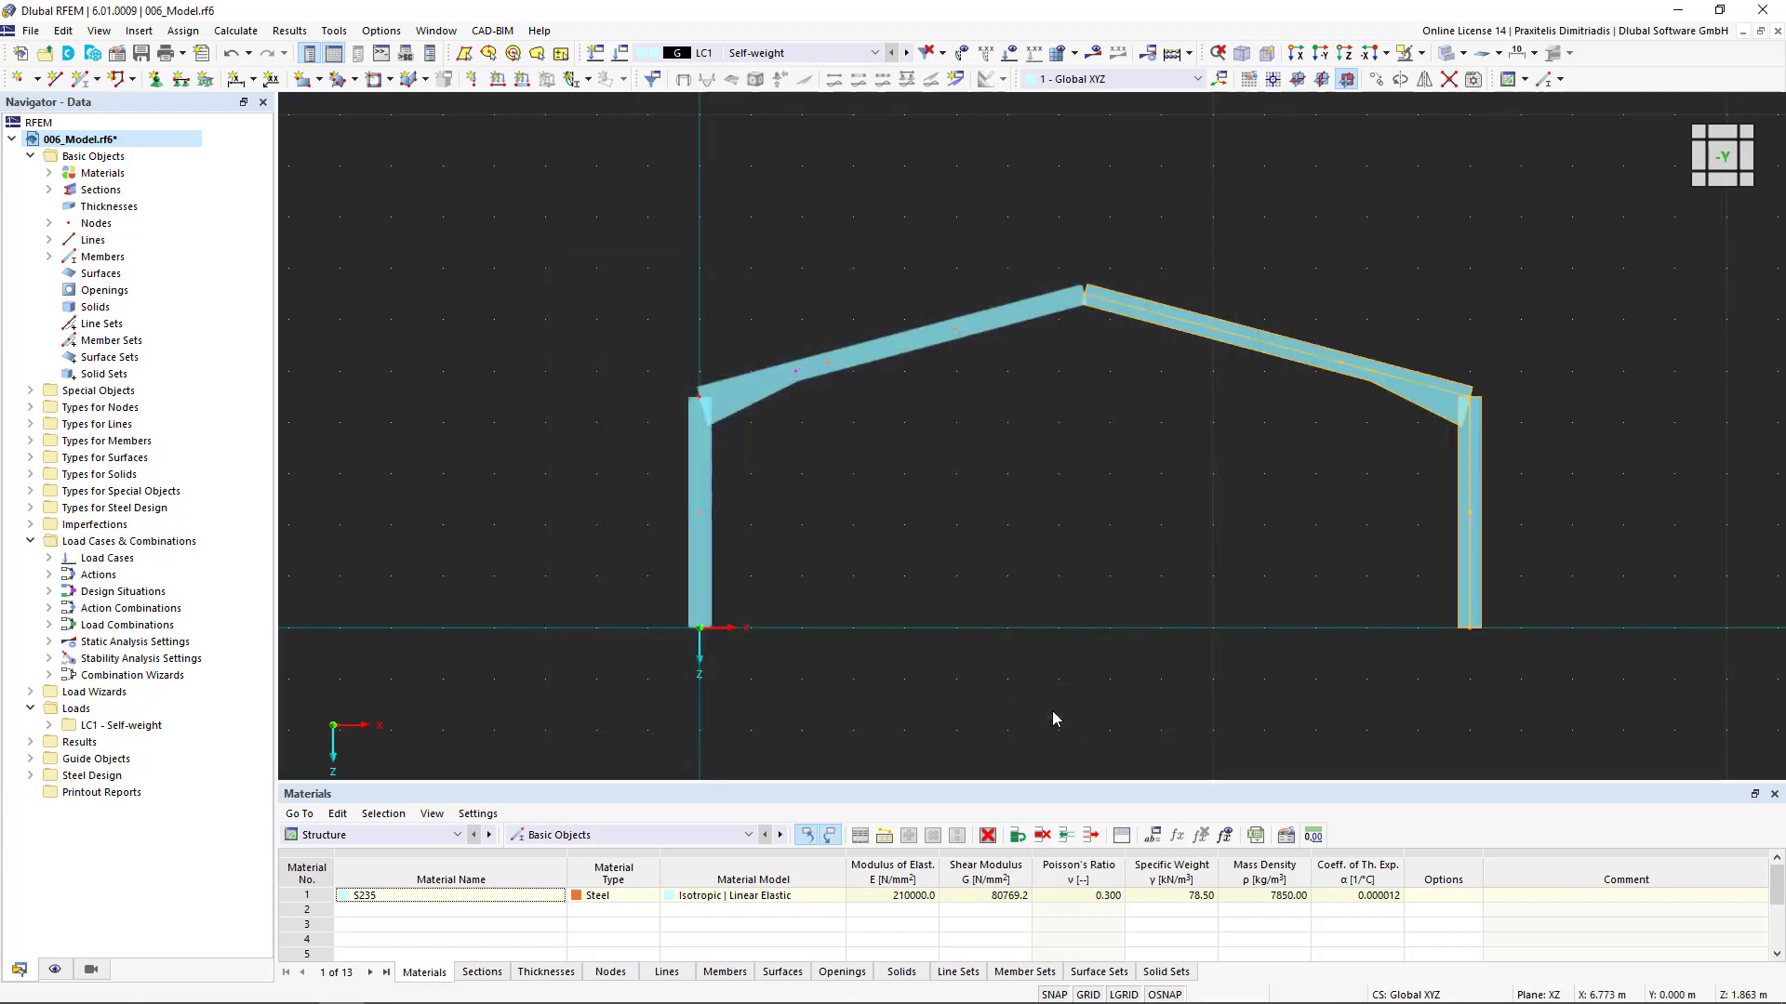
{"action": "left_click", "coordinate": [1391, 200]}
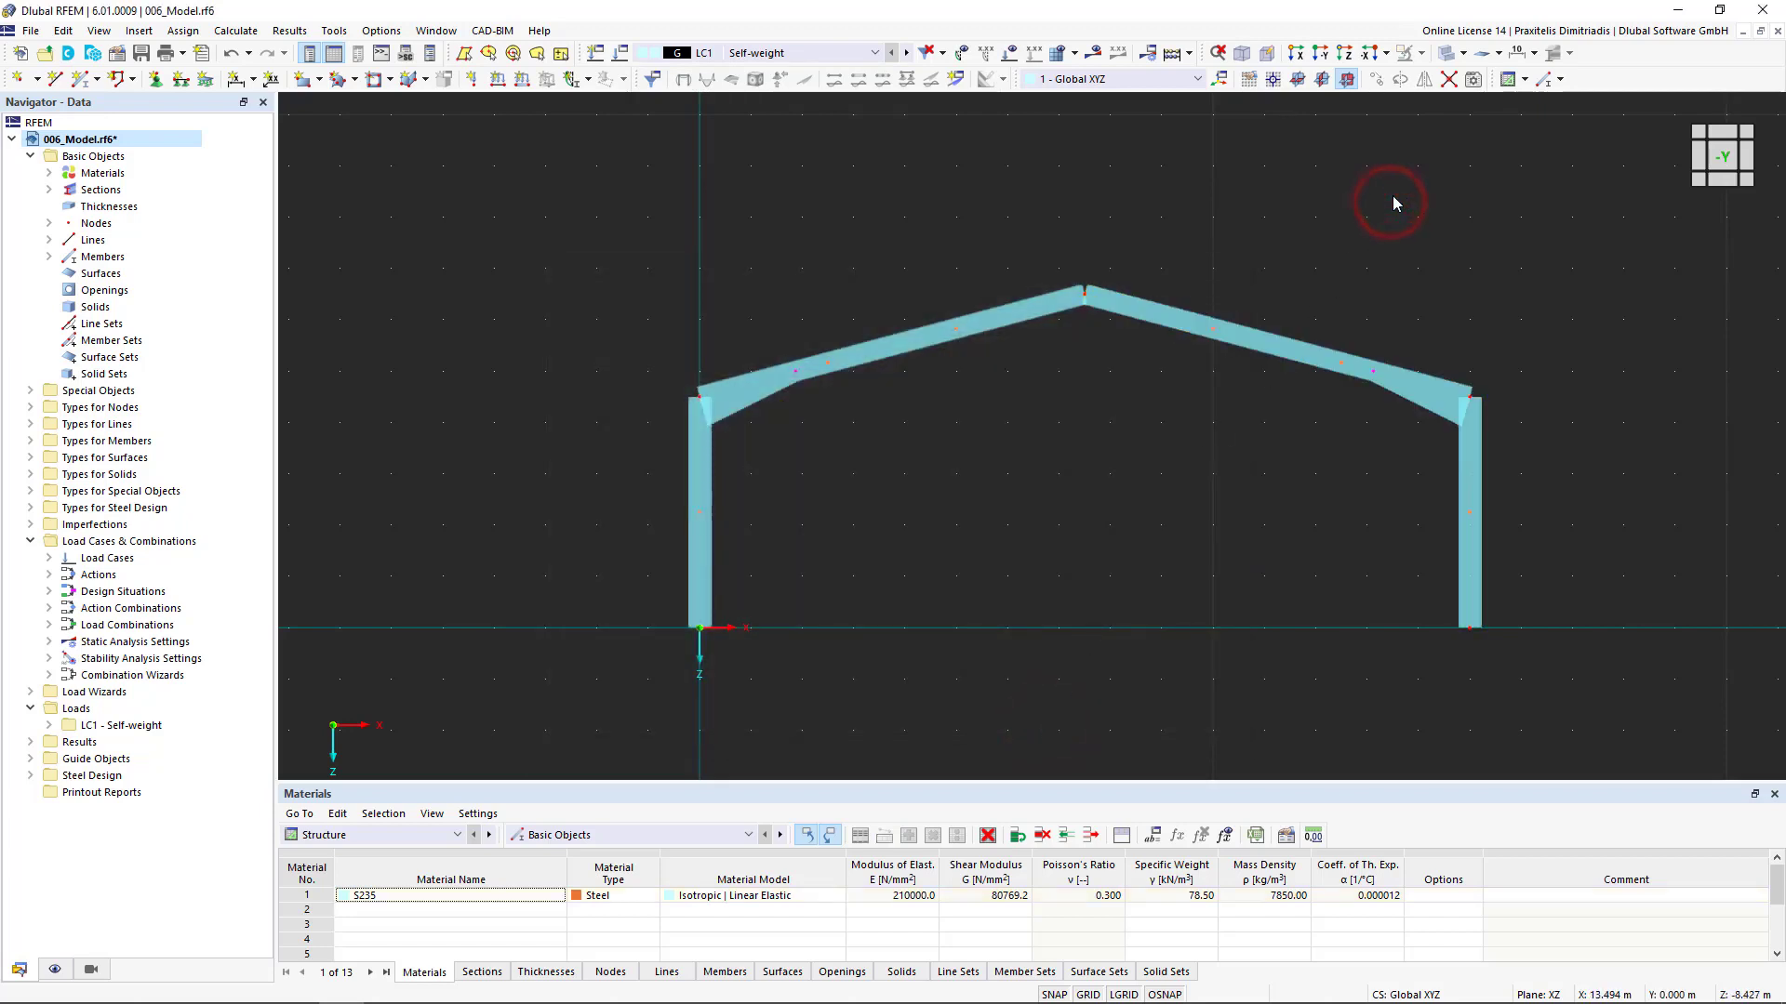